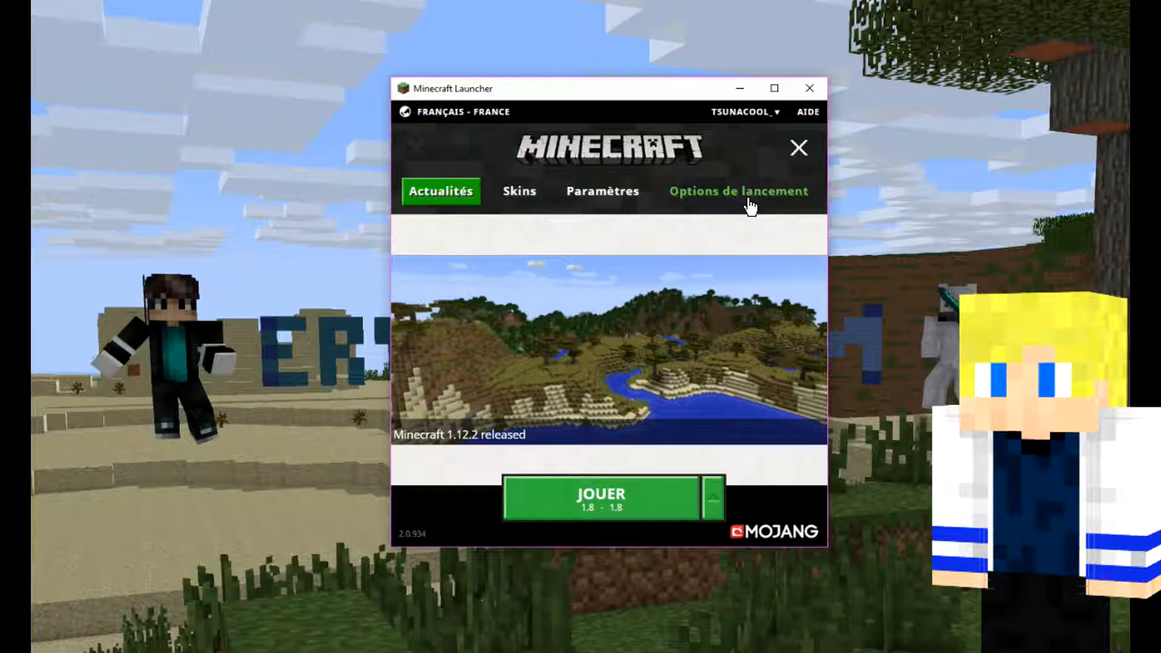
Step: Download the Minecraft server file for release 1.9.4 from its launch profile and minimize the launcher
{"action": "left_click", "coordinate": [748, 199]}
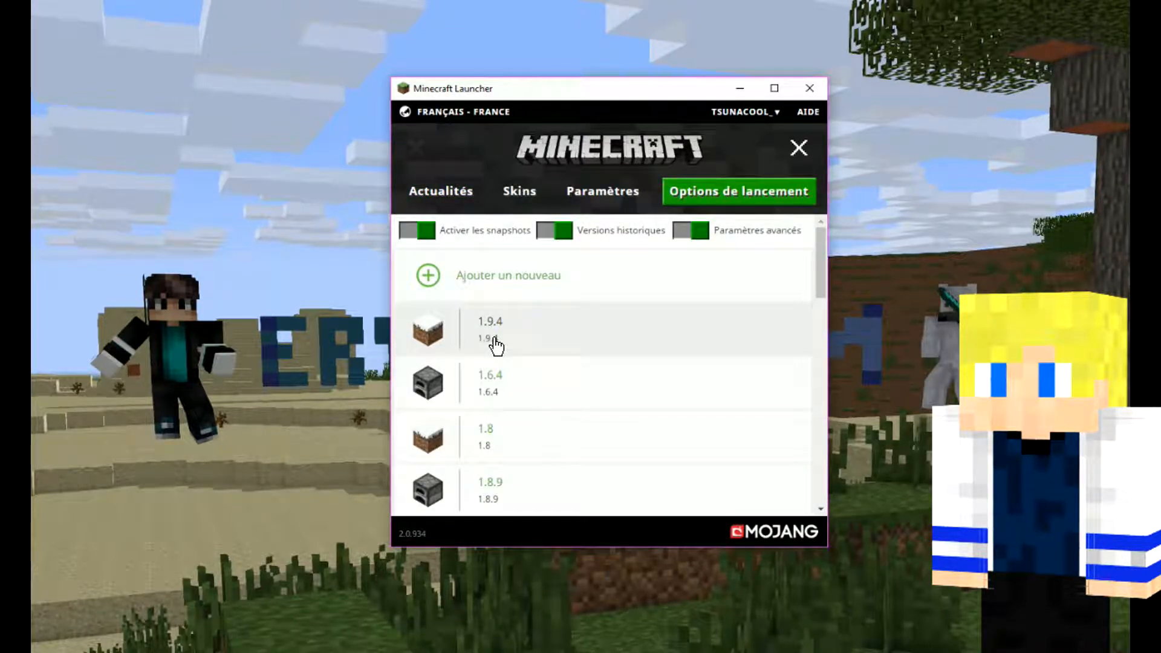
{"action": "left_click", "coordinate": [496, 347]}
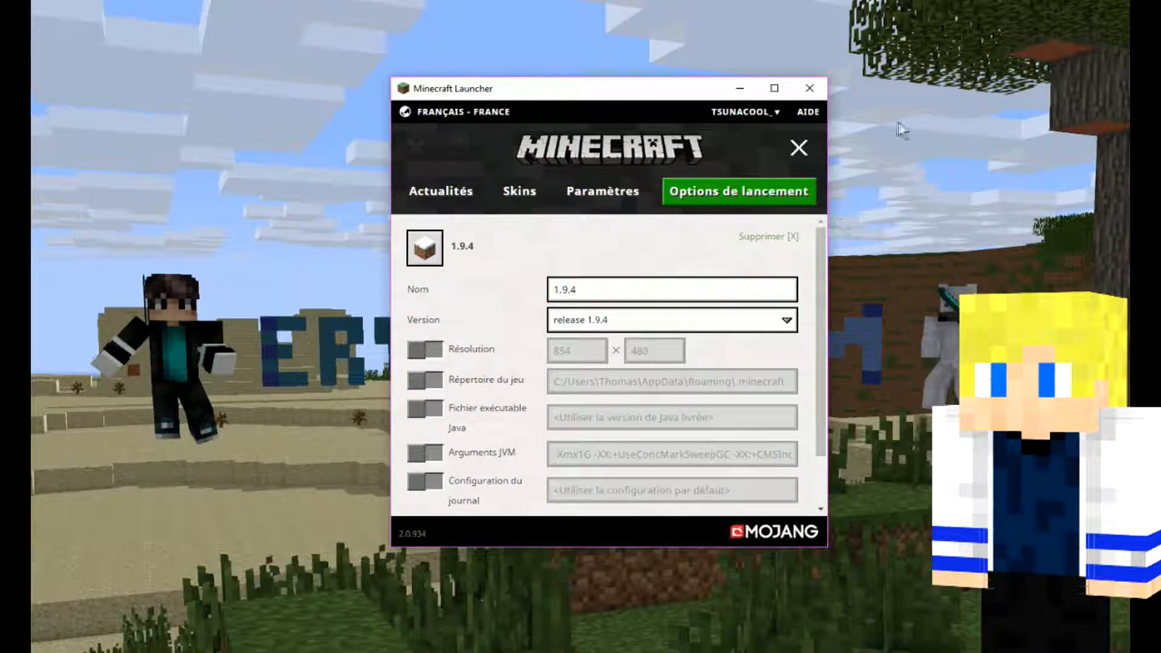
{"action": "left_click", "coordinate": [775, 91]}
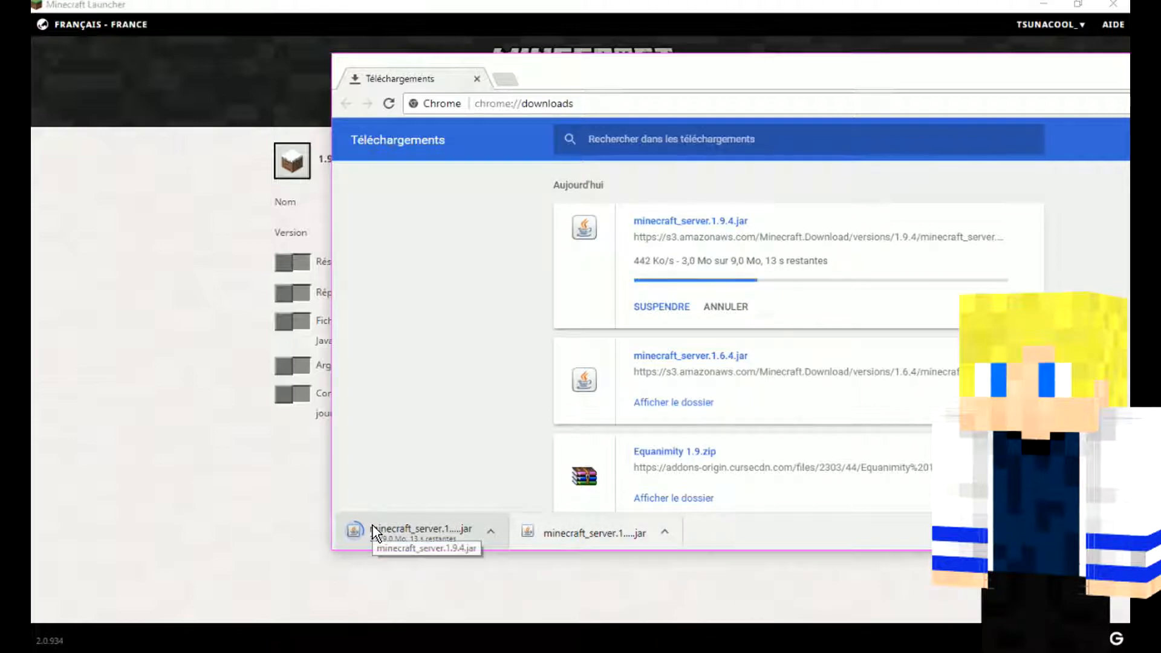
{"action": "left_click", "coordinate": [1052, 5]}
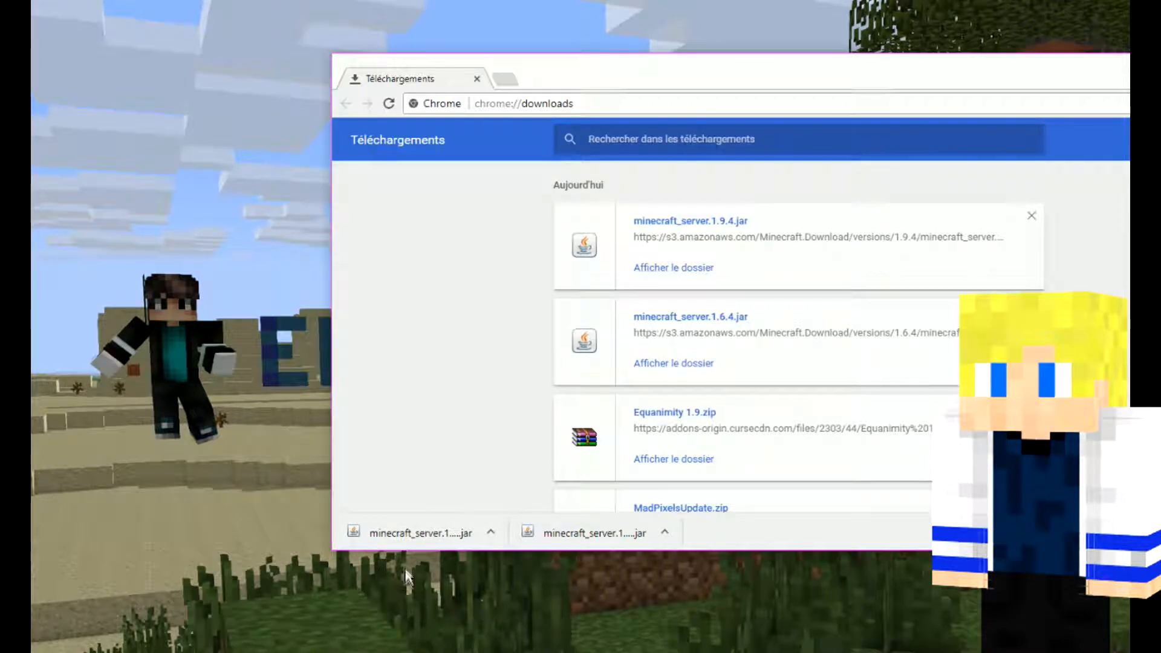
Step: Copy the downloaded minecraft_server.1.9.4.jar onto the desktop and place it in an empty central area
{"action": "left_click_drag", "start_coordinate": [384, 551], "coordinate": [238, 344]}
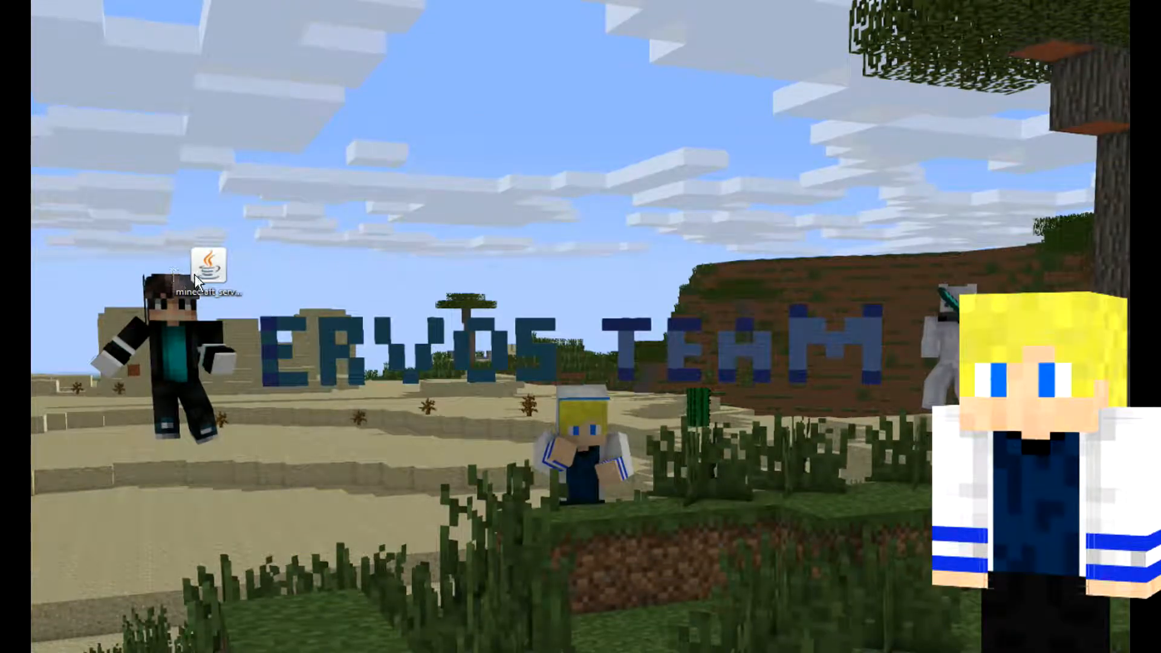
{"action": "left_click_drag", "start_coordinate": [194, 274], "coordinate": [518, 265]}
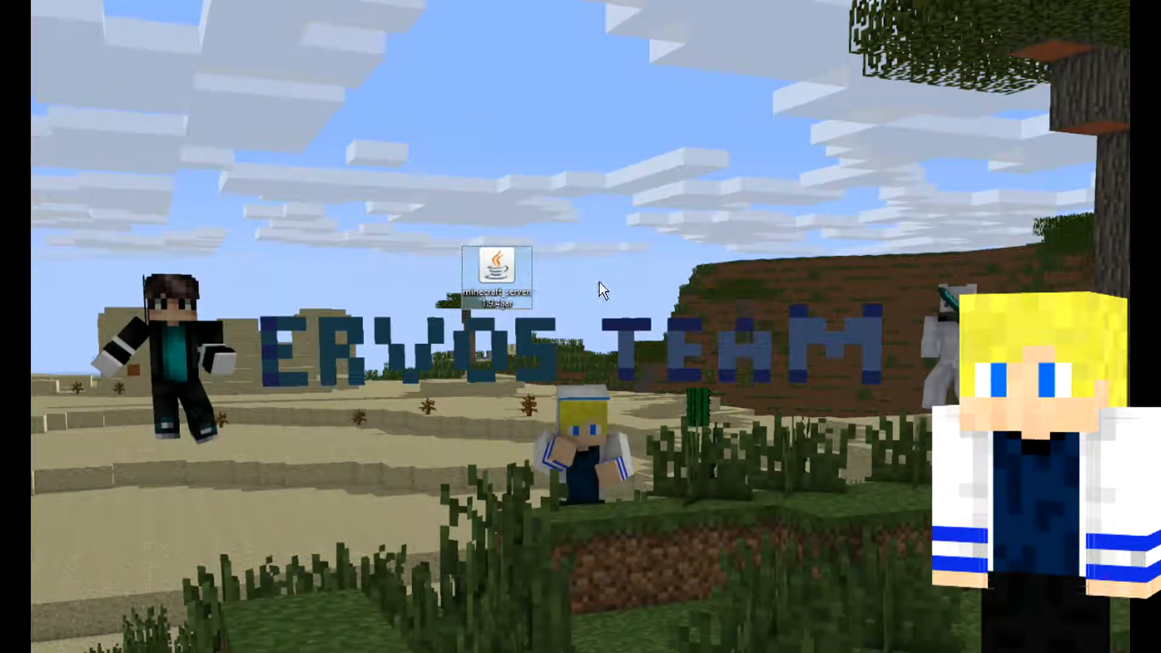
{"action": "left_click_drag", "start_coordinate": [736, 489], "coordinate": [213, 372]}
Step: Create a new folder named 1.9.4 on the desktop beside the server file
{"action": "right_click", "coordinate": [579, 292]}
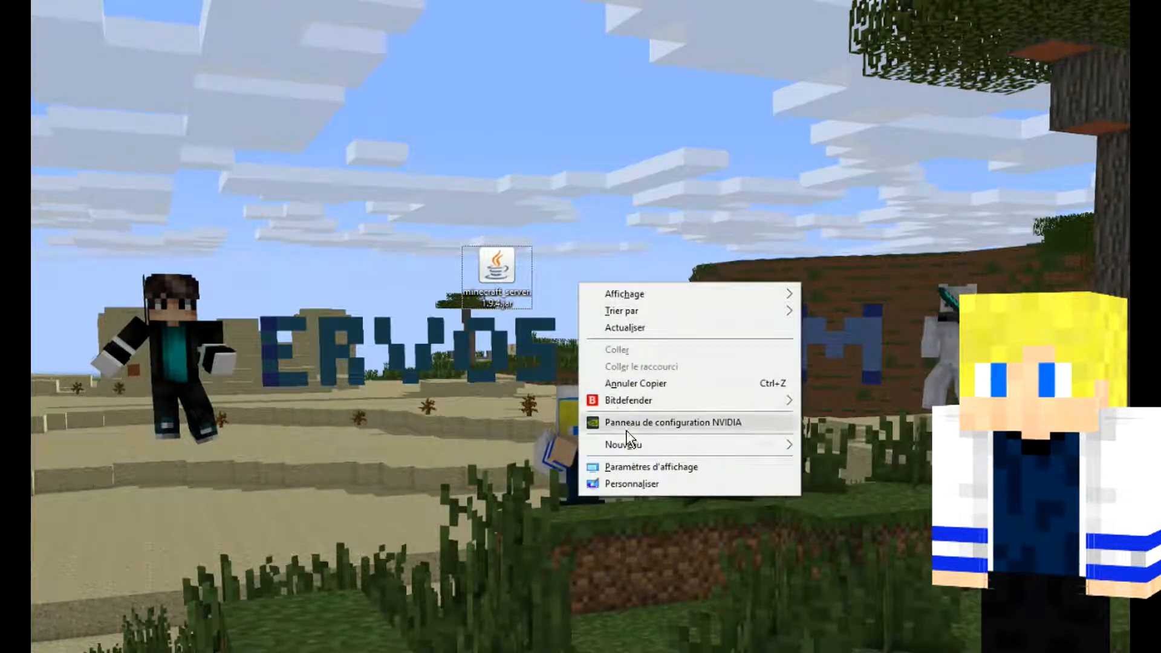
{"action": "mouse_move", "coordinate": [628, 451]}
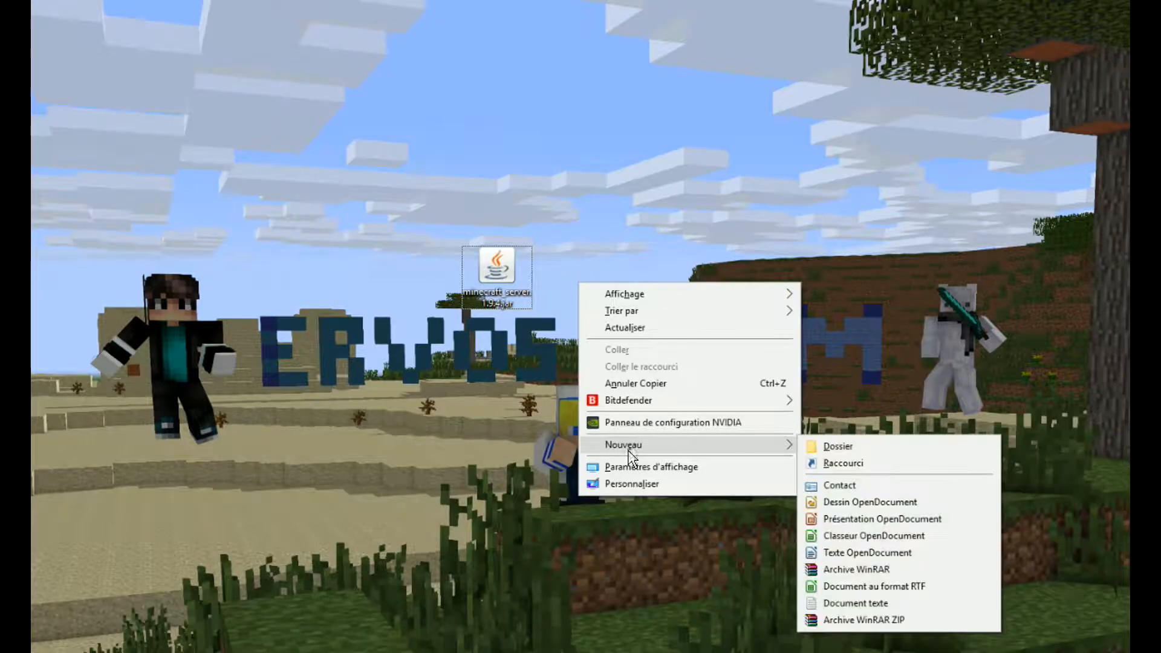
{"action": "left_click", "coordinate": [832, 446]}
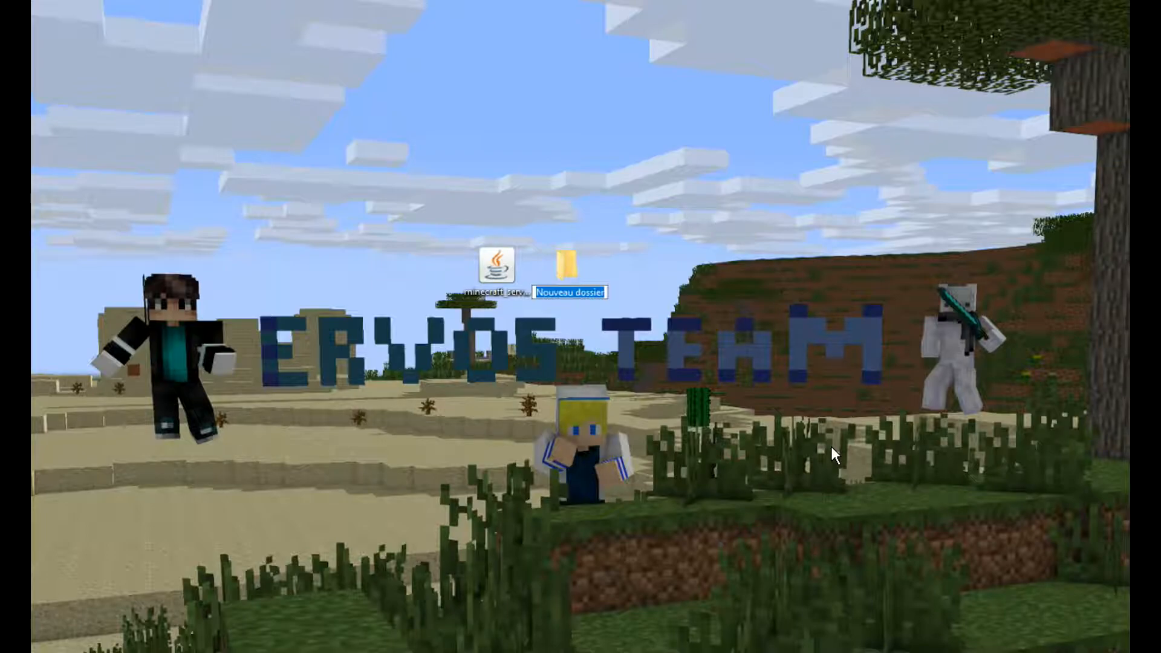
{"action": "type", "text": "1.9.4"}
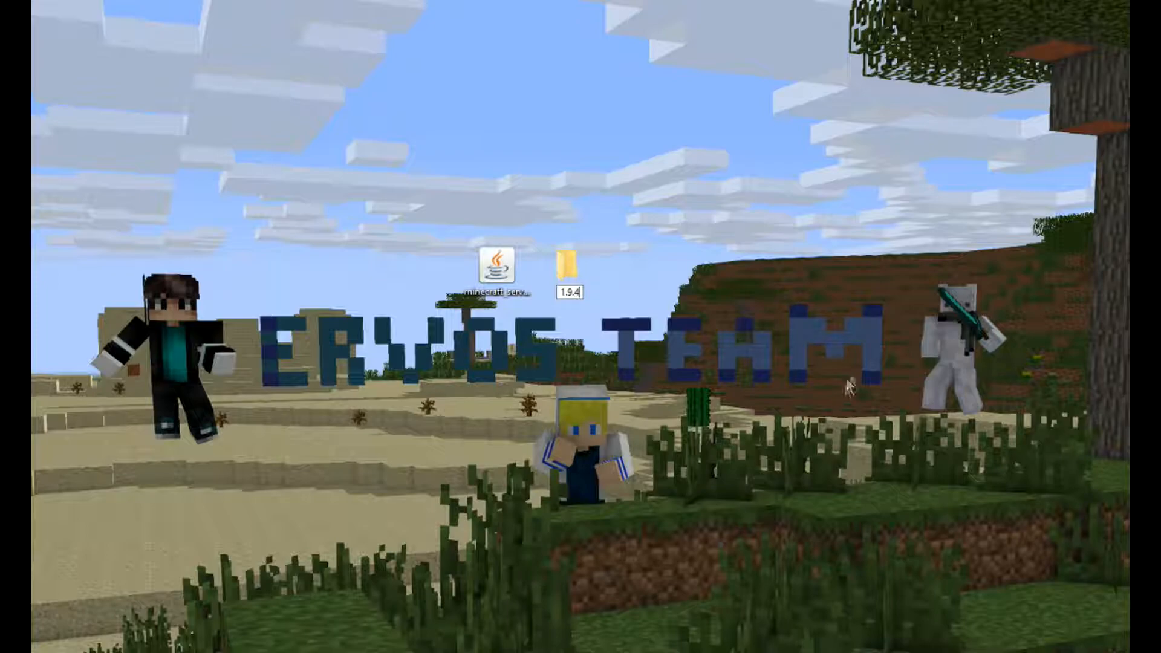
{"action": "left_click", "coordinate": [797, 390]}
Step: Move minecraft_server.1.9.4.jar into the 1.9.4 folder and run it there to generate the initial server files
{"action": "left_click_drag", "start_coordinate": [491, 288], "coordinate": [559, 281]}
{"action": "double_click", "coordinate": [564, 277]}
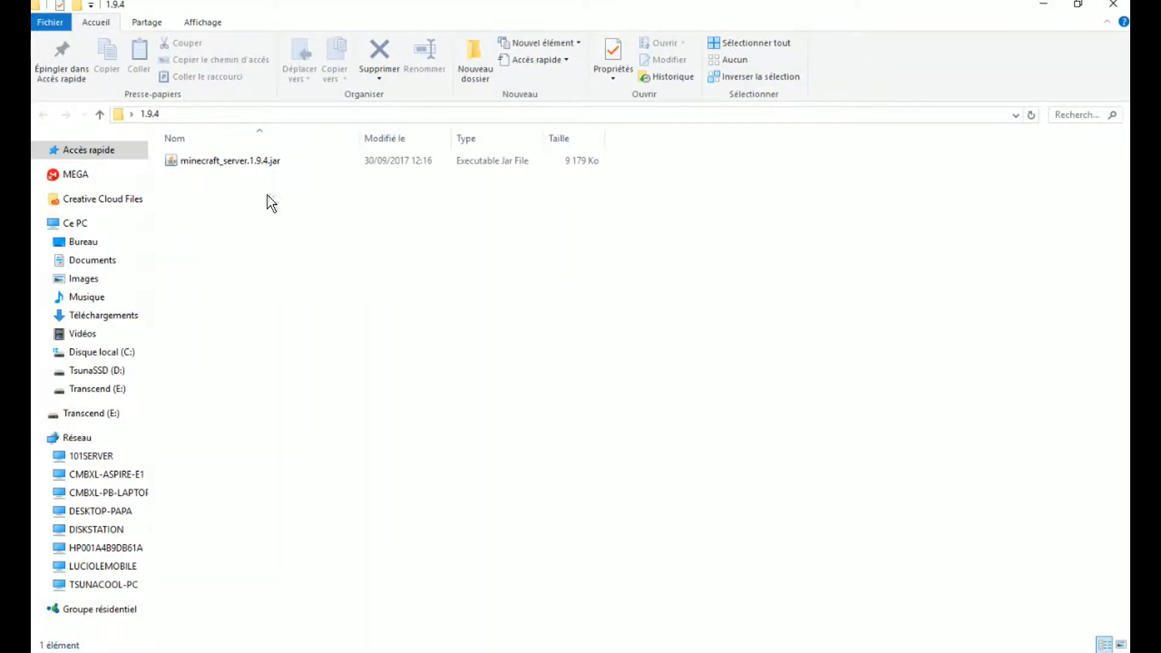
{"action": "left_click", "coordinate": [235, 161]}
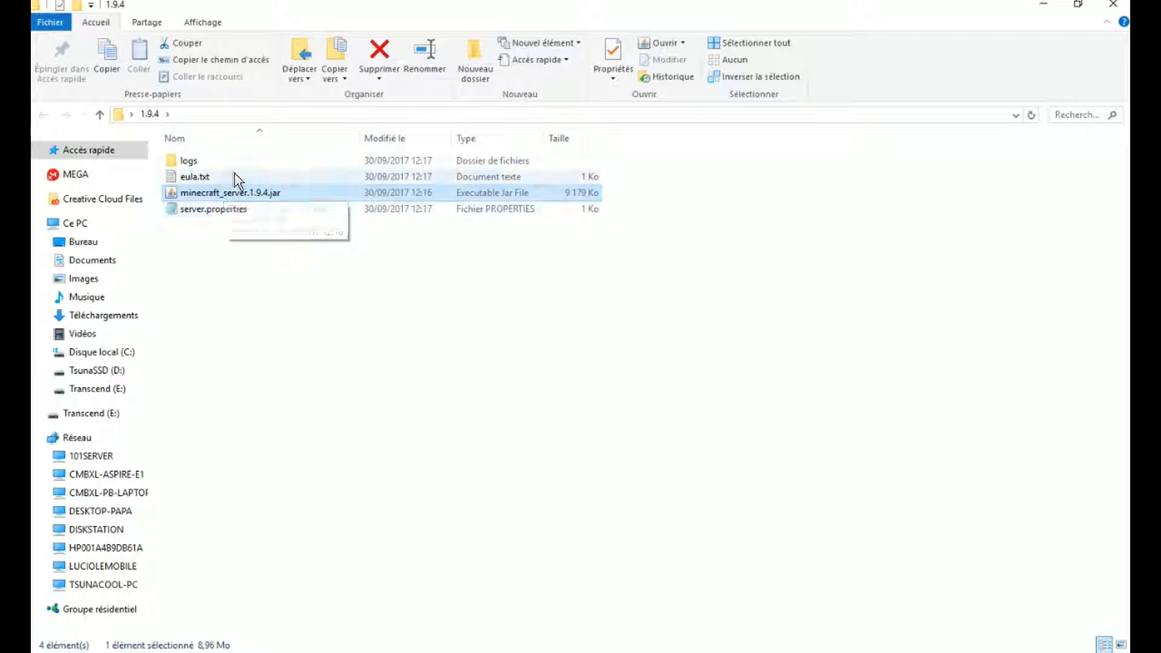
Step: Set eula=true in eula.txt to accept the EULA, save the file and close it
{"action": "left_click", "coordinate": [259, 180]}
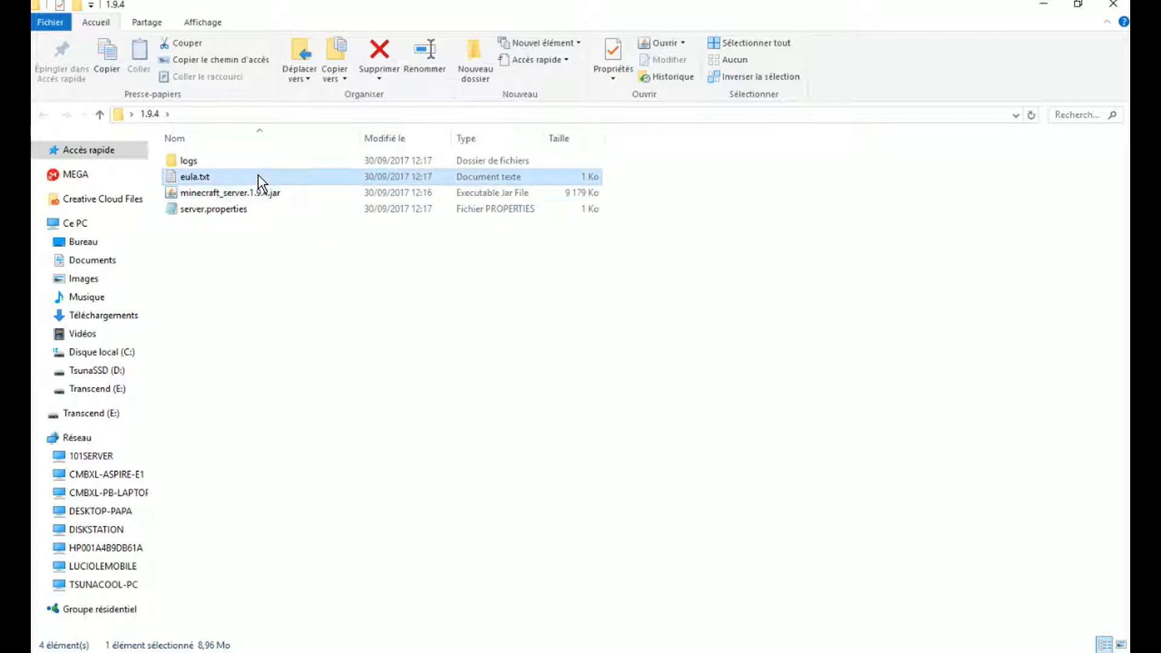
{"action": "double_click", "coordinate": [204, 180]}
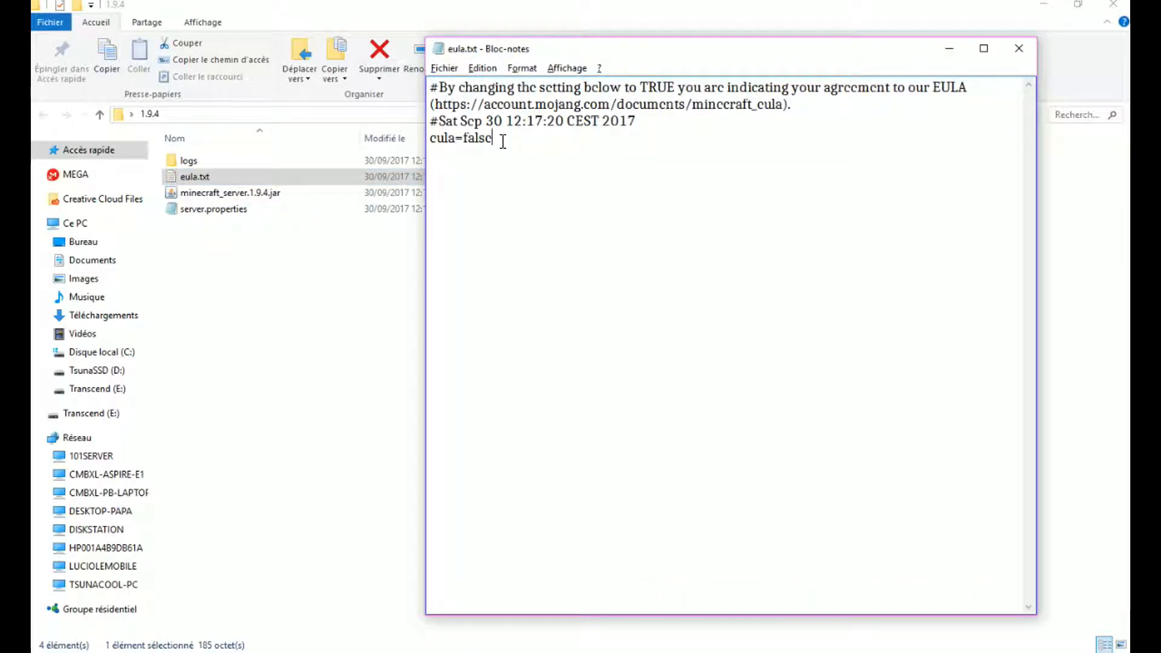
{"action": "left_click_drag", "start_coordinate": [503, 140], "coordinate": [465, 145]}
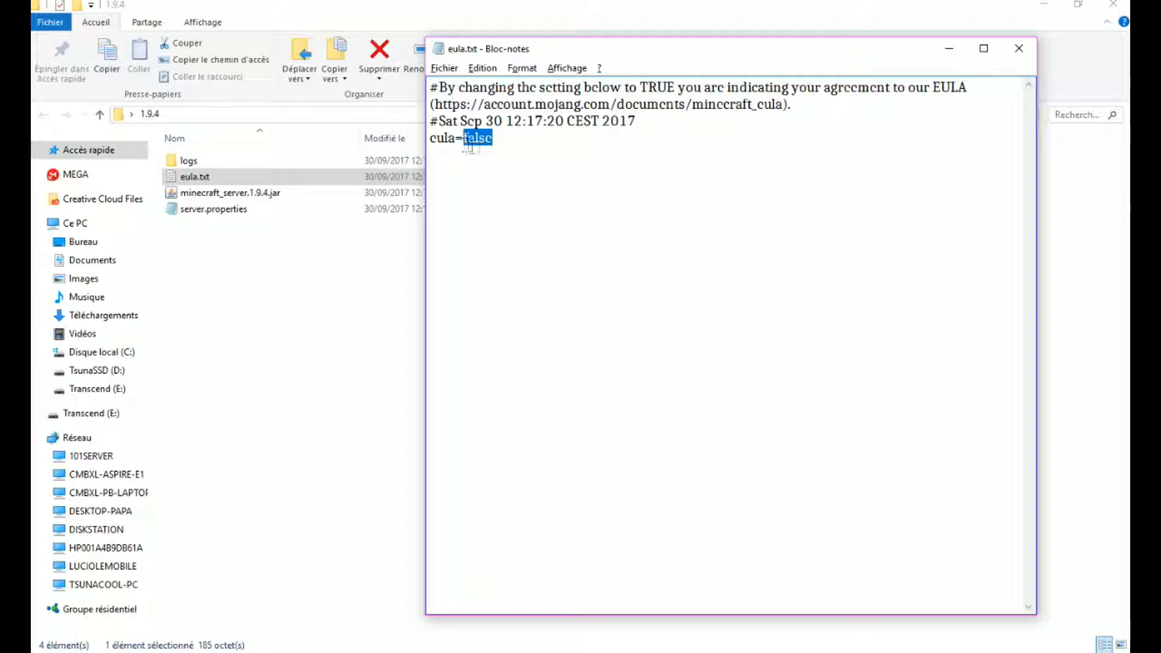
{"action": "key", "text": "BackSpace"}
{"action": "type", "text": "true"}
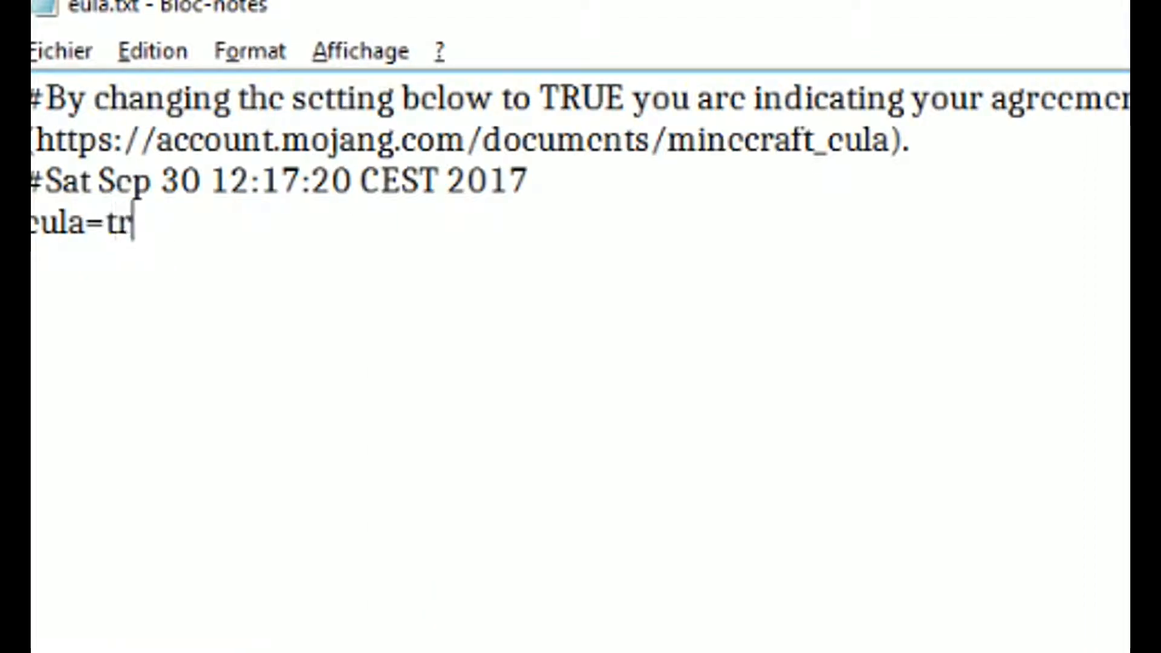
{"action": "left_click", "coordinate": [57, 51]}
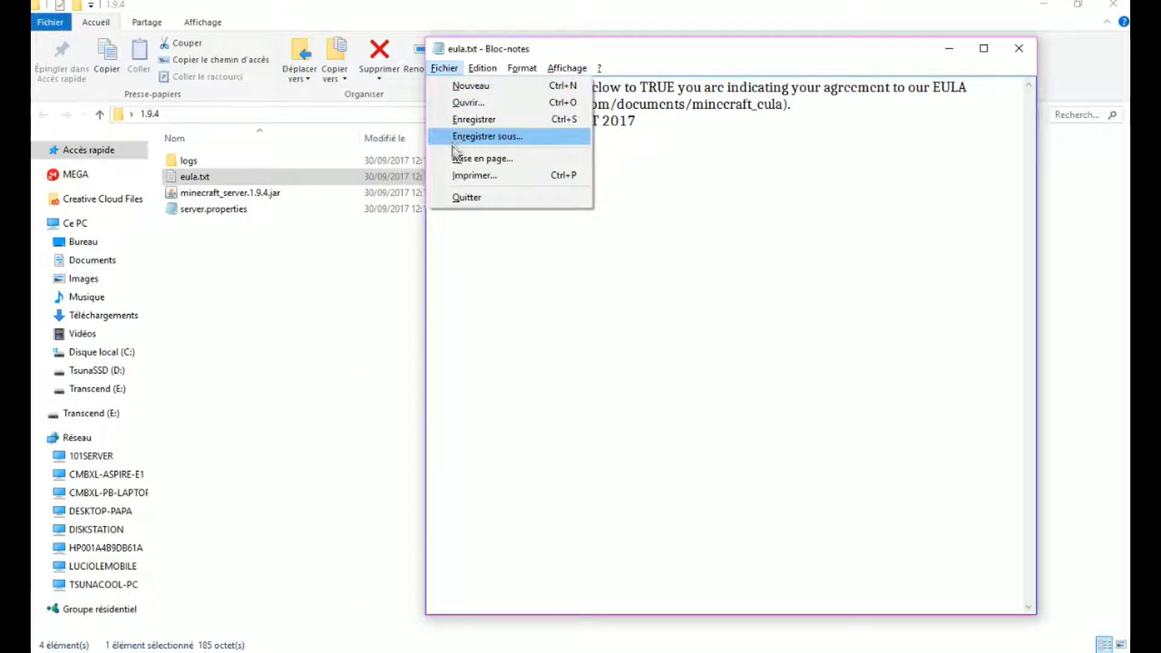
{"action": "left_click", "coordinate": [474, 119]}
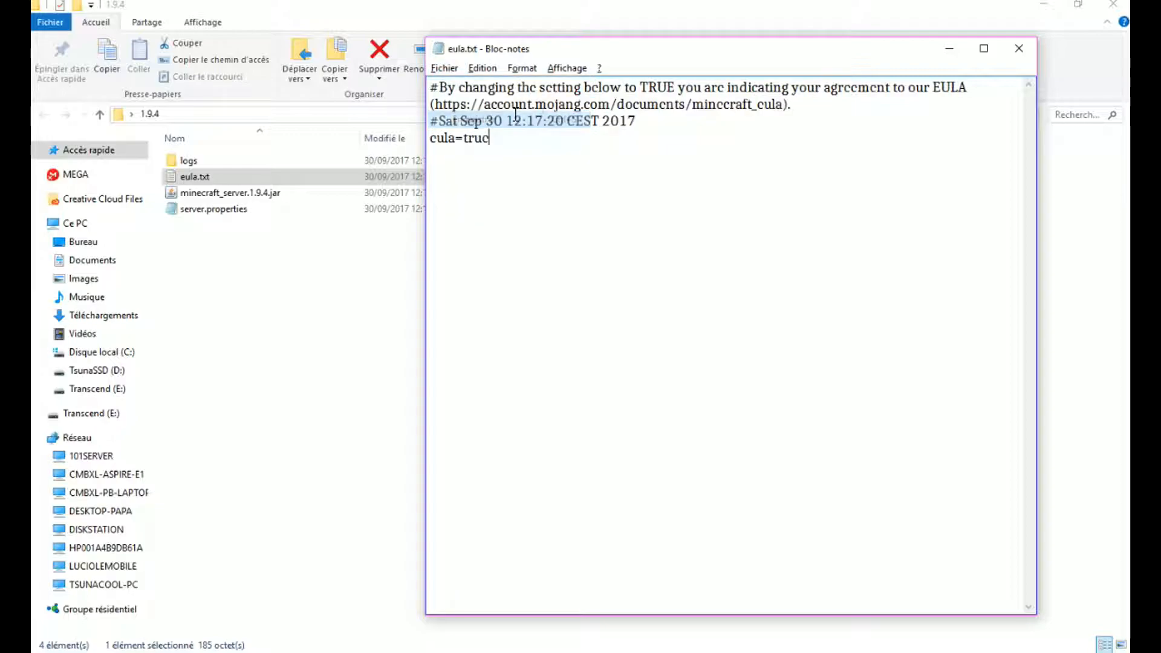
{"action": "left_click", "coordinate": [1018, 49]}
Step: Run minecraft_server.1.9.4.jar again and follow the world preparation in the server log
{"action": "left_click", "coordinate": [236, 194]}
{"action": "double_click", "coordinate": [236, 194]}
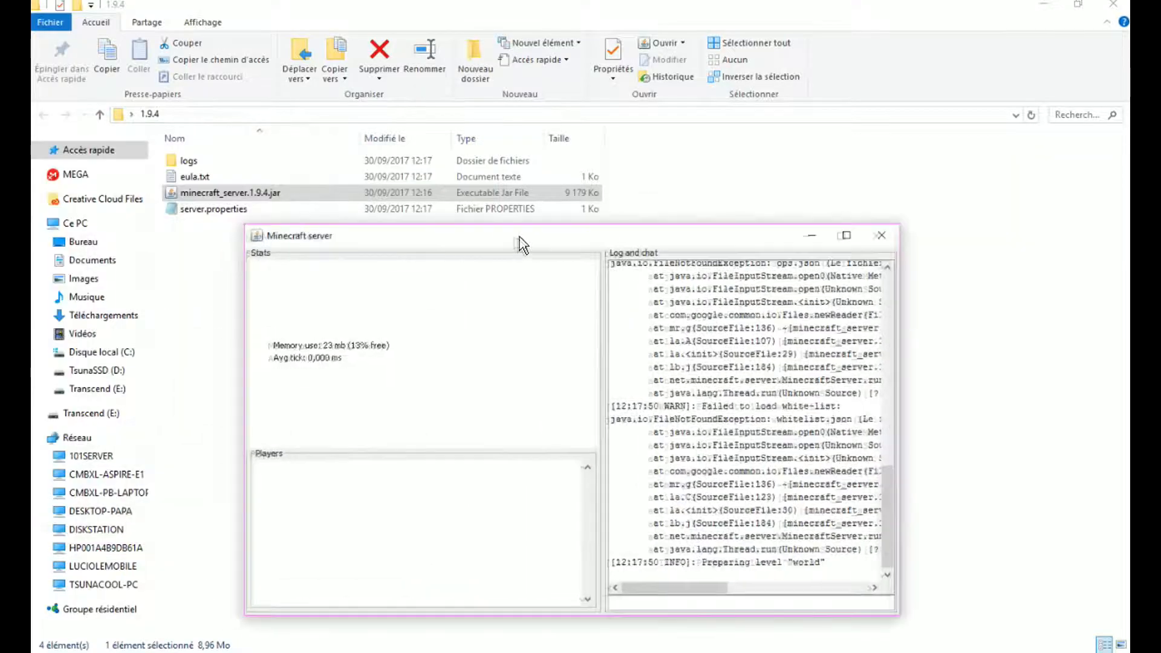
{"action": "left_click_drag", "start_coordinate": [786, 239], "coordinate": [752, 70]}
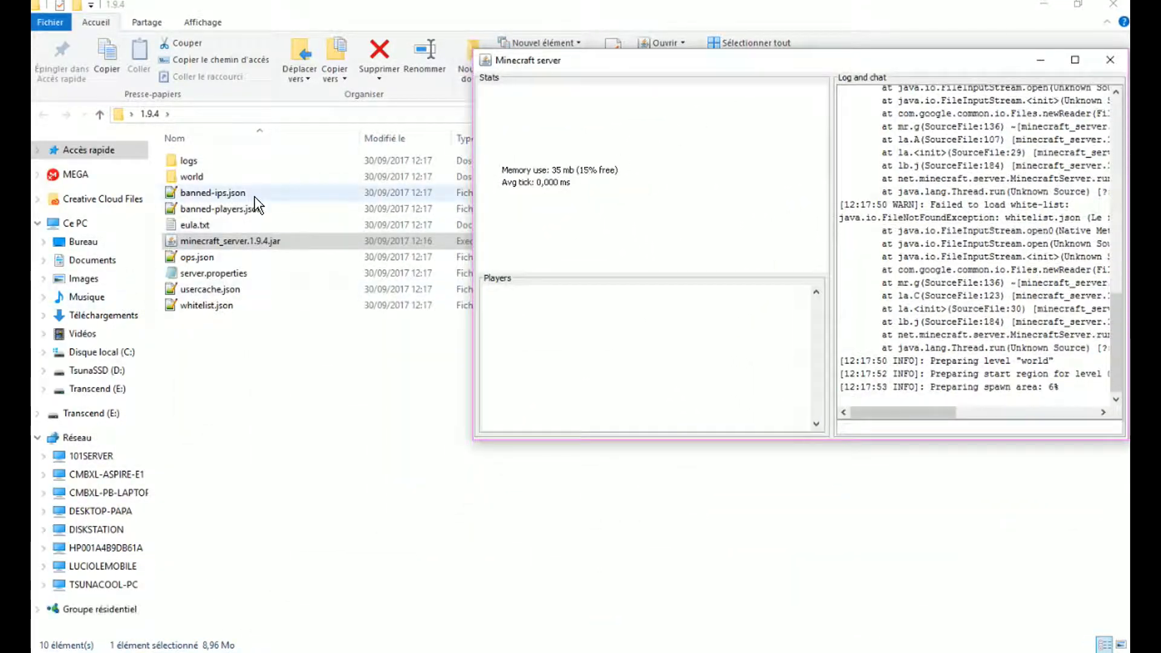
{"action": "left_click_drag", "start_coordinate": [1058, 375], "coordinate": [1003, 361]}
{"action": "left_click", "coordinate": [1003, 361]}
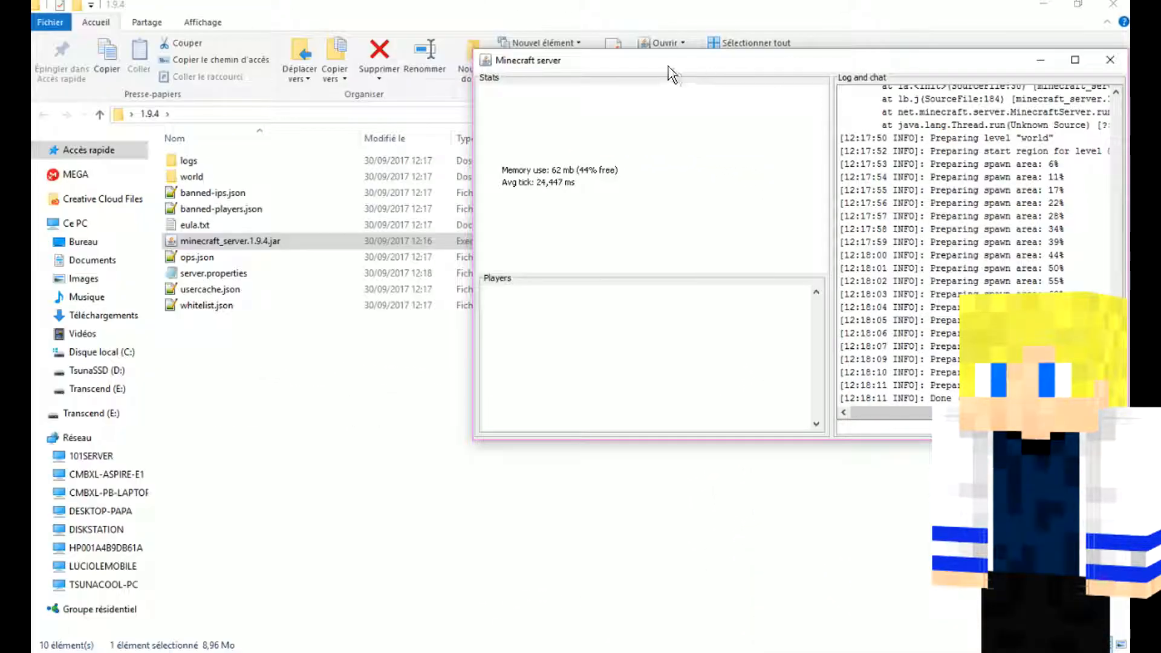
Step: Shut down the running Minecraft server with a command in its console
{"action": "left_click_drag", "start_coordinate": [669, 66], "coordinate": [560, 103]}
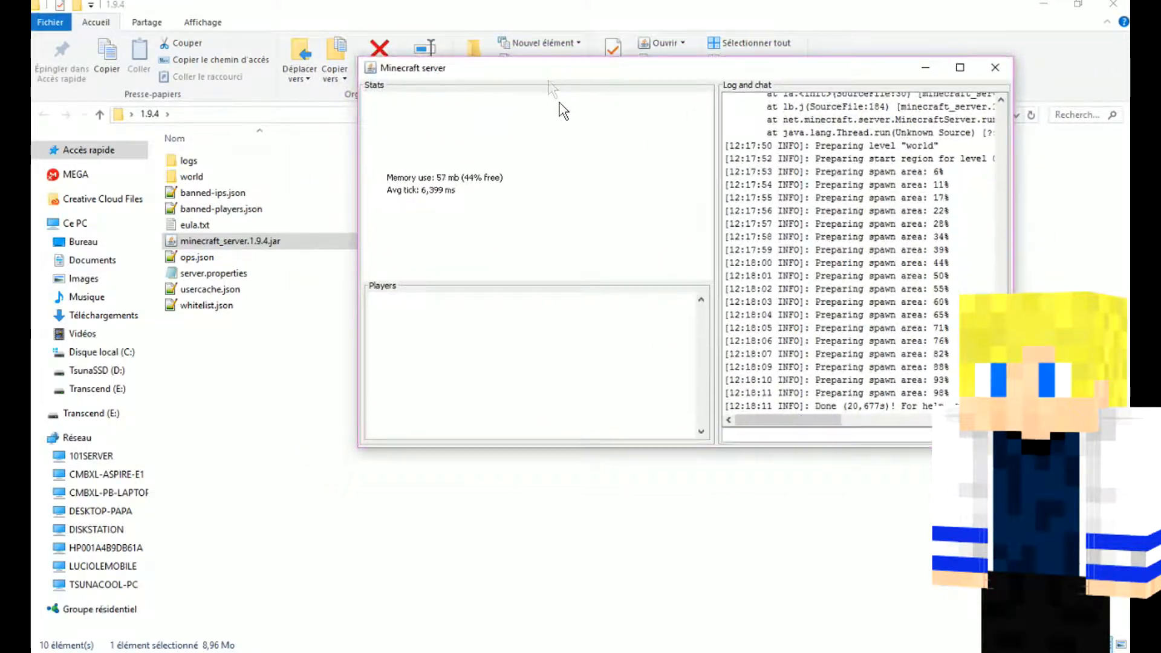
{"action": "left_click", "coordinate": [842, 434]}
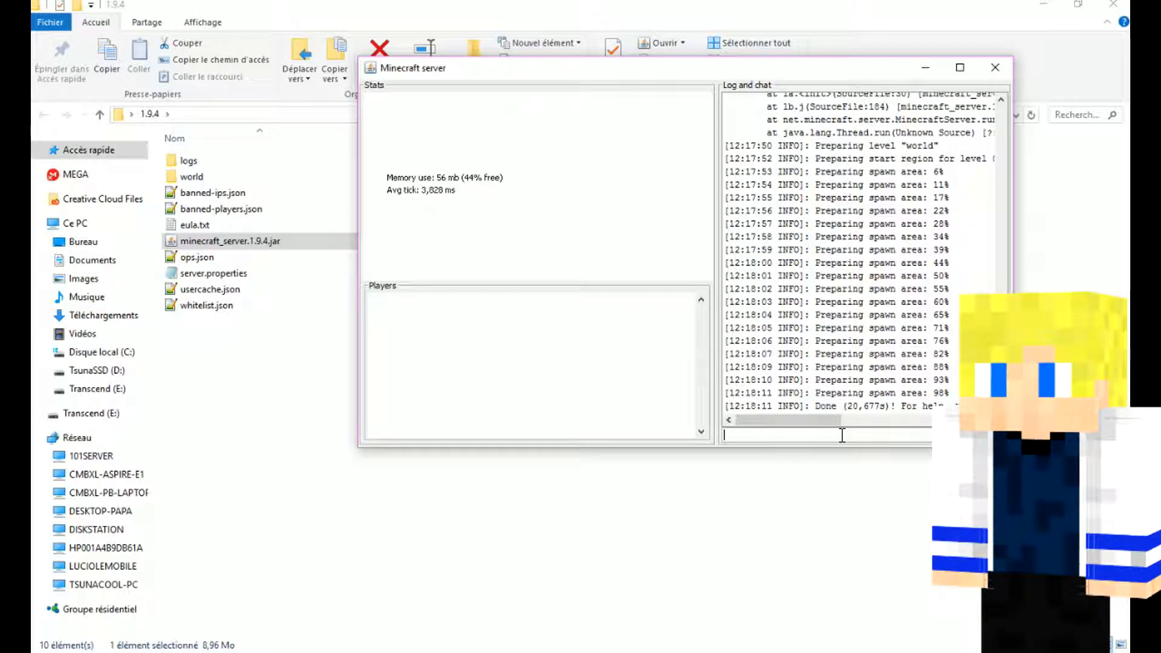
{"action": "key", "text": "Return"}
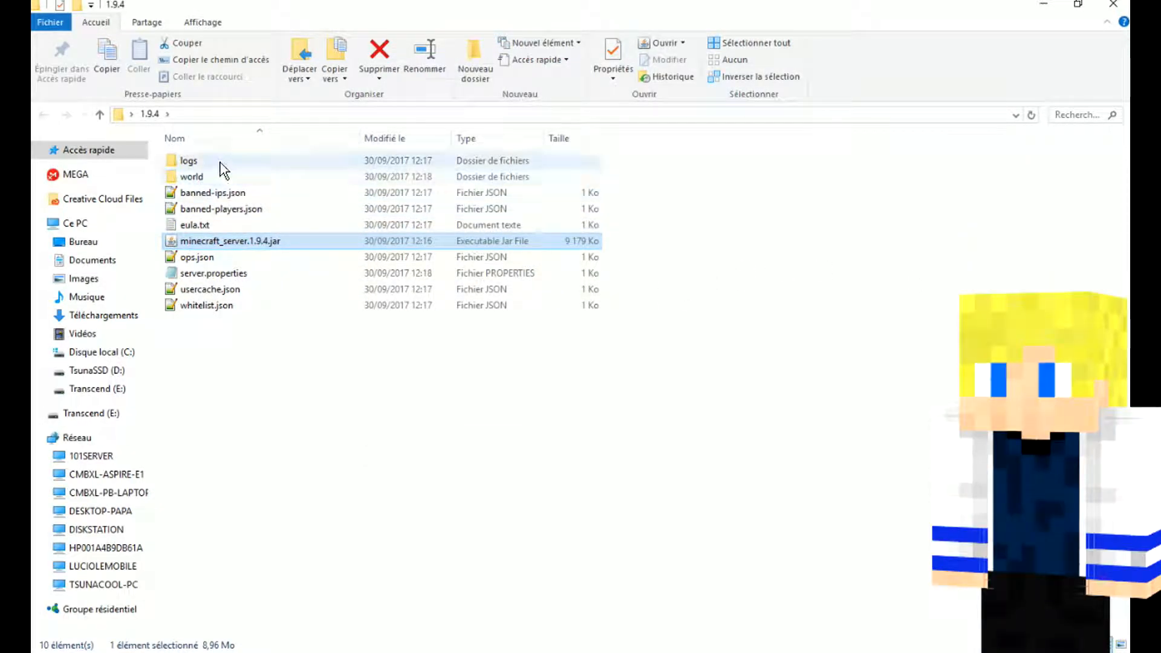
Step: Look inside the logs folder, return to the 1.9.4 folder and select the world folder
{"action": "double_click", "coordinate": [216, 171]}
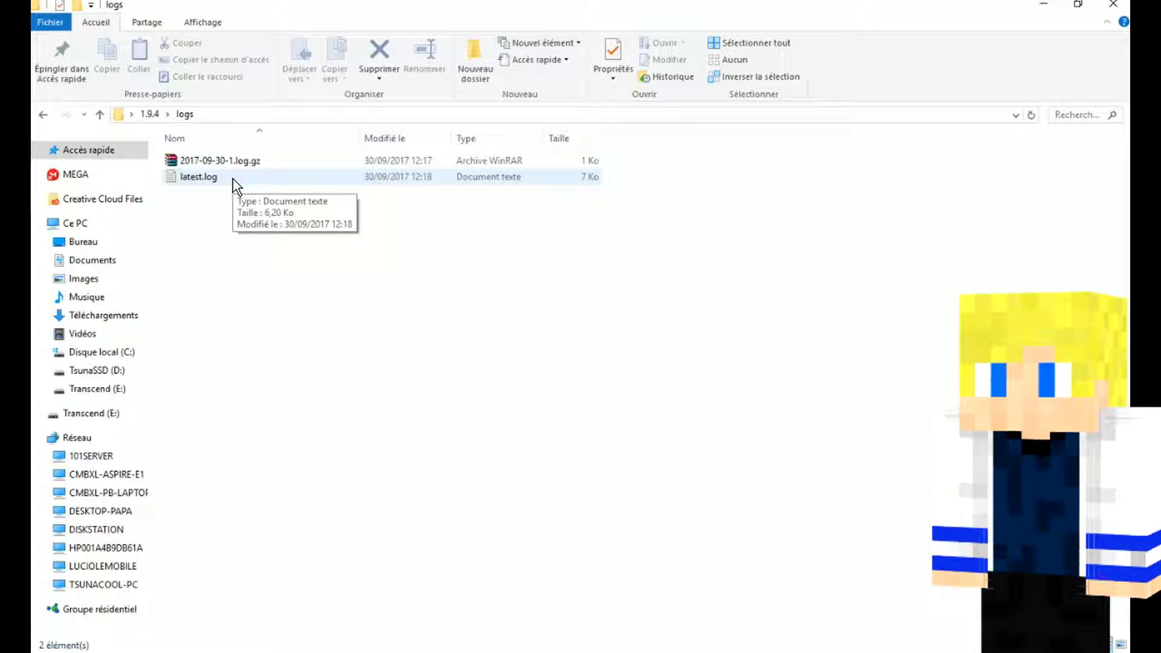
{"action": "key", "text": "BackSpace"}
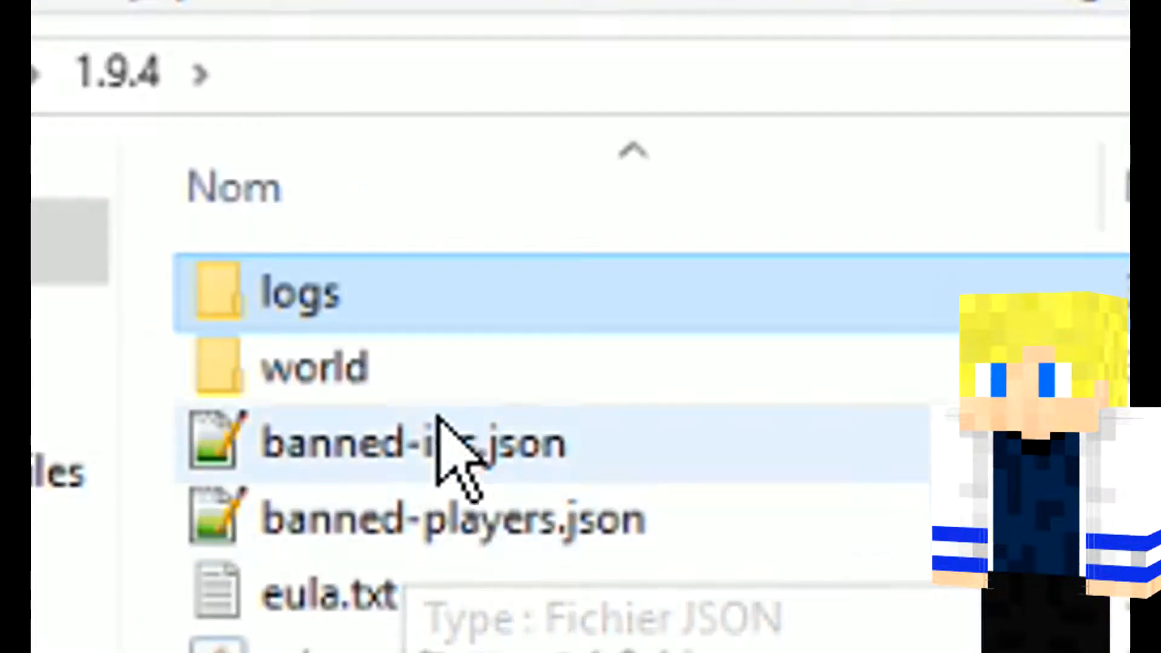
{"action": "key", "text": "Down"}
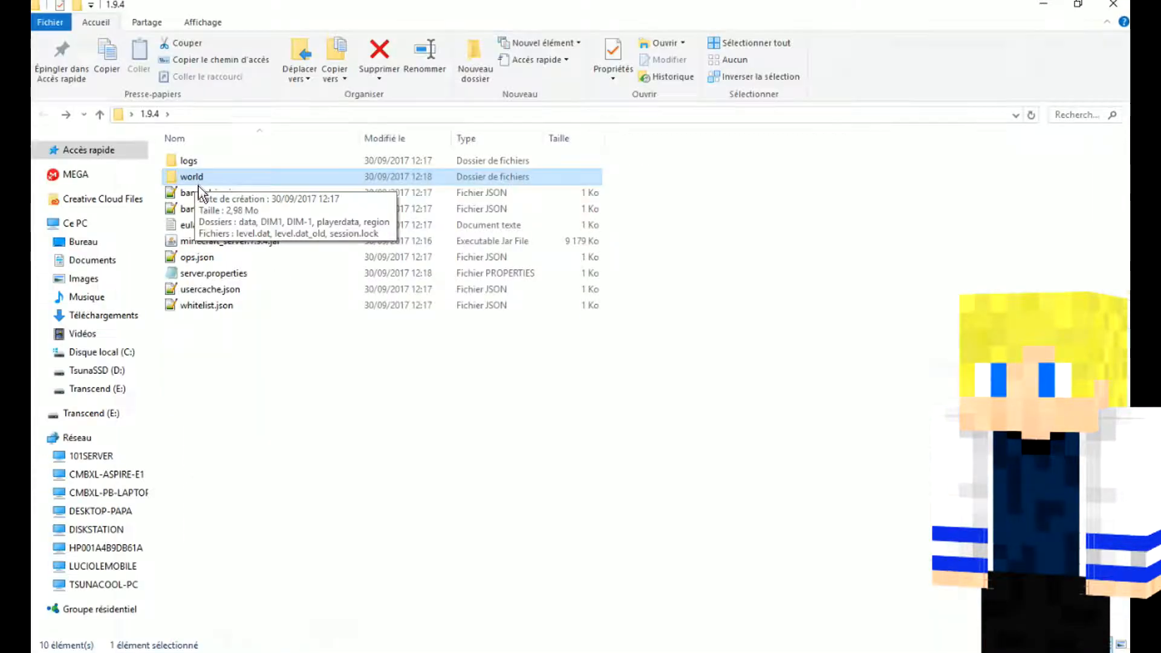
Step: Go through the server files one by one, from banned-ips.json and banned-players.json down to whitelist.json
{"action": "left_click", "coordinate": [321, 445]}
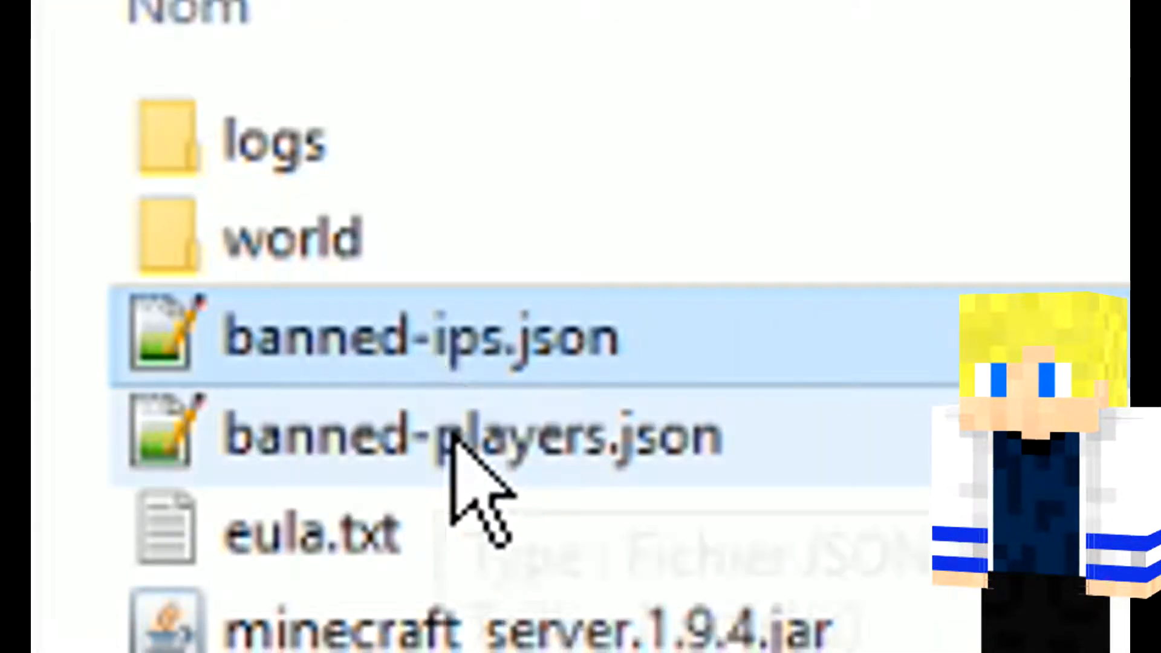
{"action": "left_click", "coordinate": [454, 441]}
{"action": "left_click", "coordinate": [542, 339]}
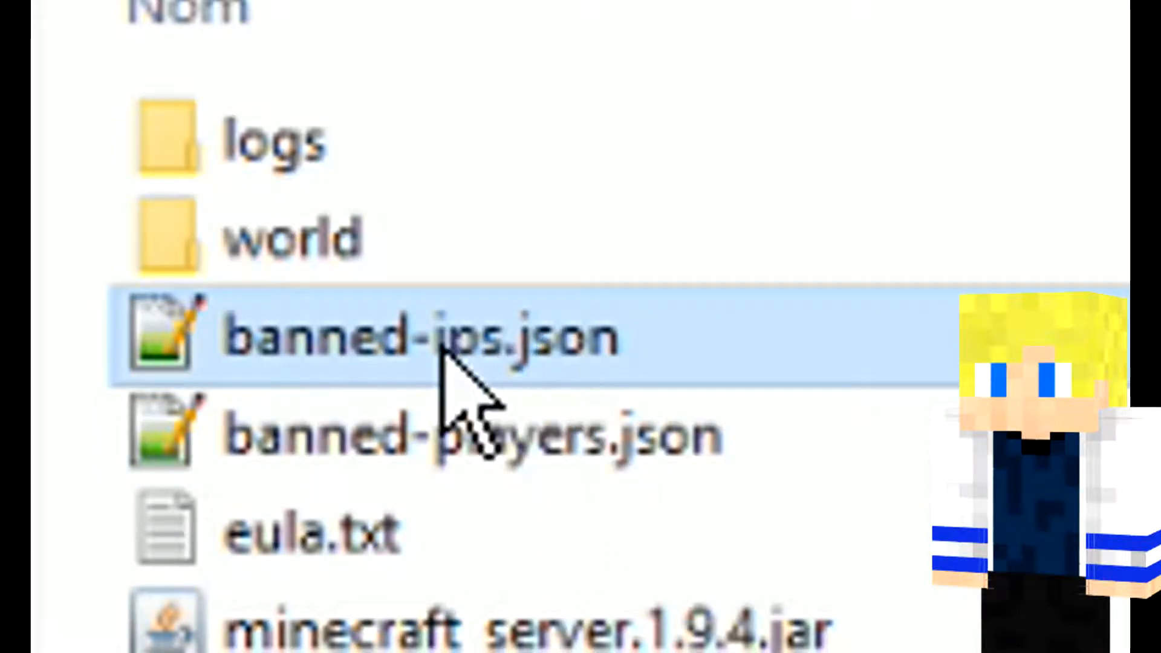
{"action": "left_click", "coordinate": [573, 441]}
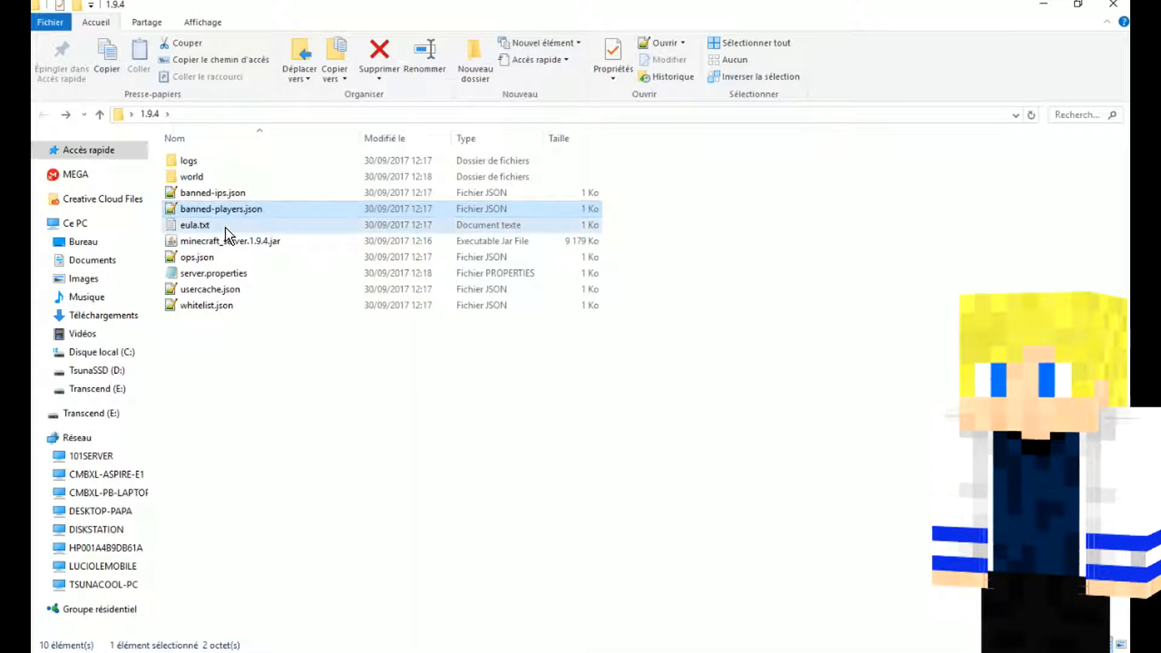
{"action": "left_click", "coordinate": [360, 536]}
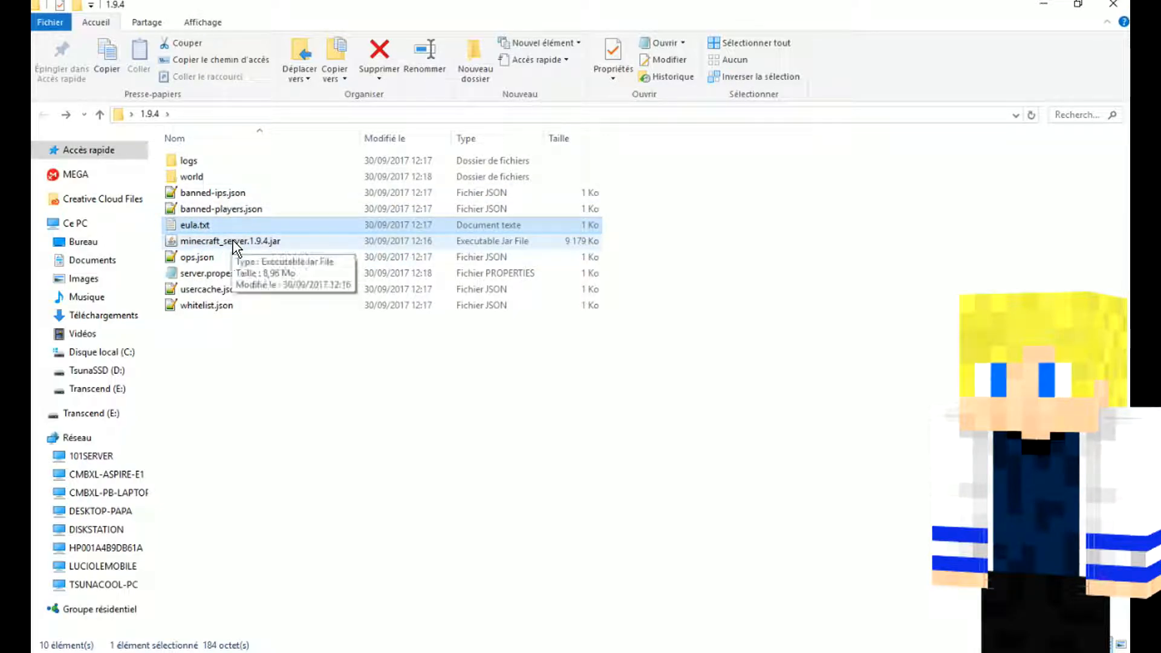
{"action": "left_click", "coordinate": [237, 245]}
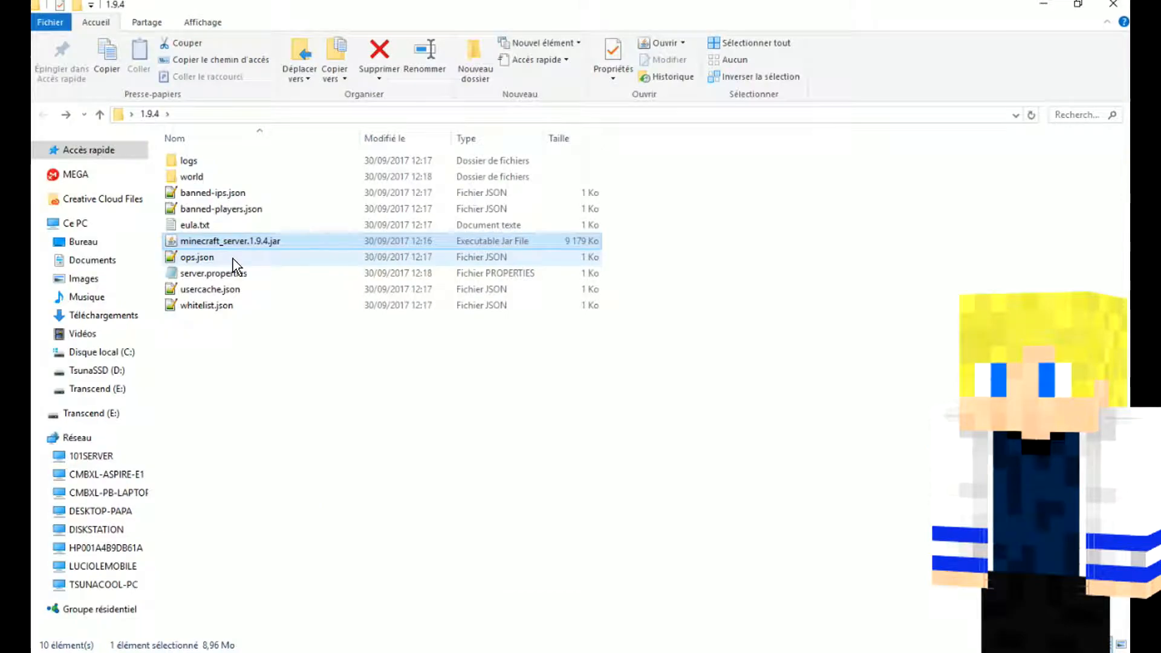
{"action": "left_click", "coordinate": [417, 492]}
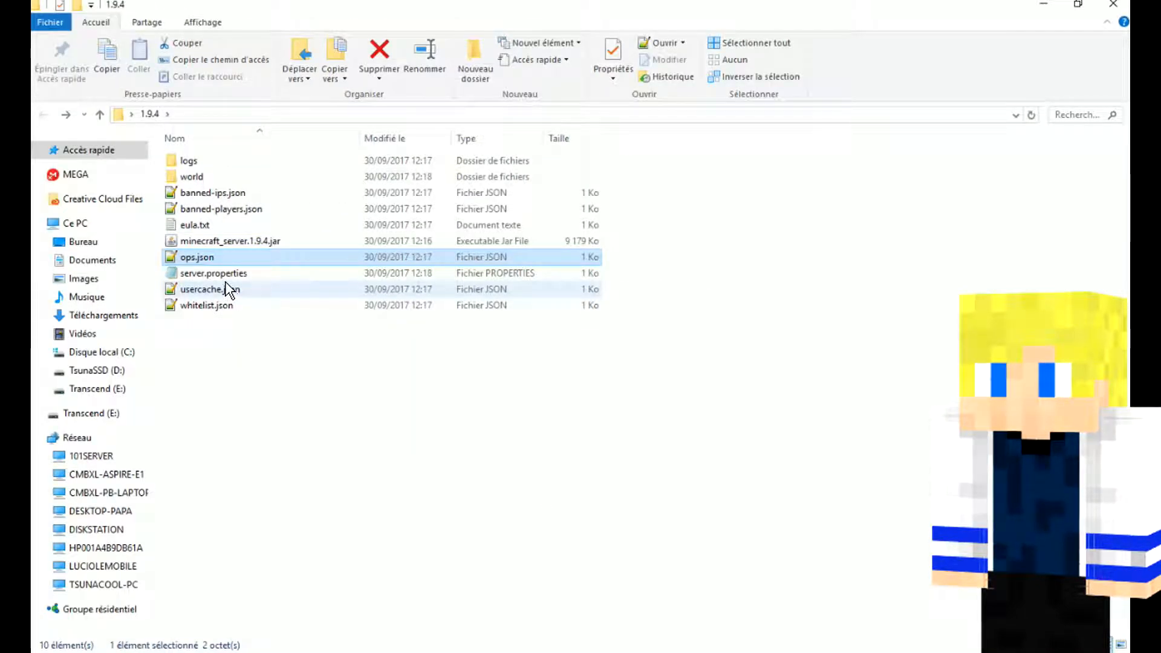
{"action": "left_click", "coordinate": [211, 278]}
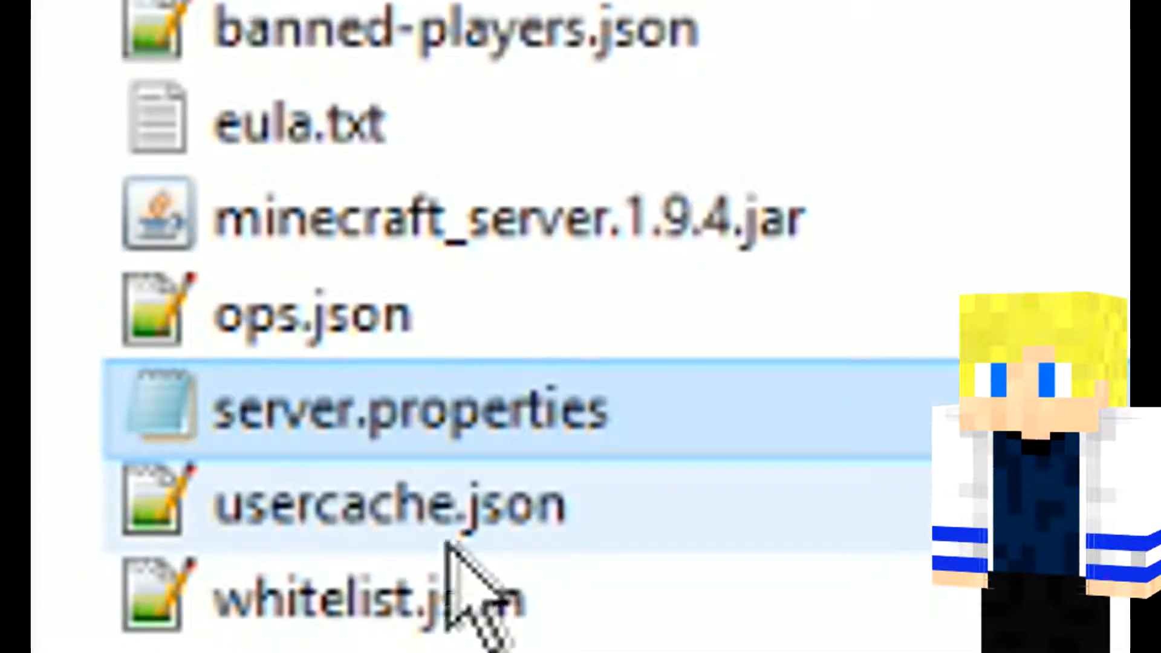
{"action": "left_click", "coordinate": [401, 526]}
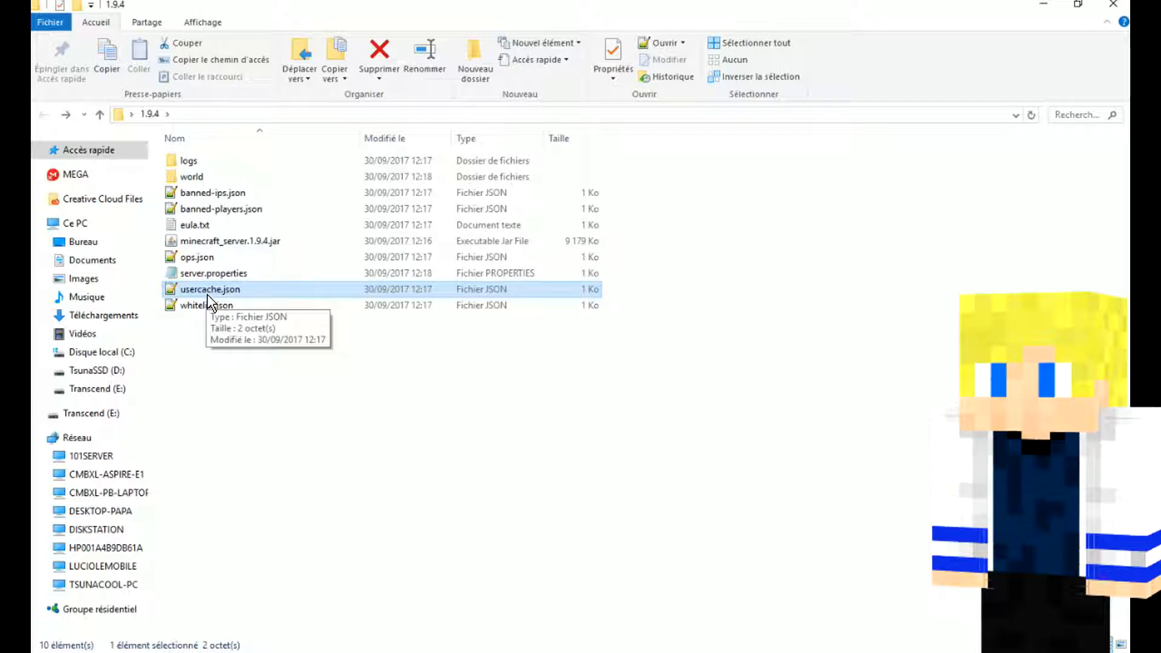
{"action": "left_click", "coordinate": [209, 309]}
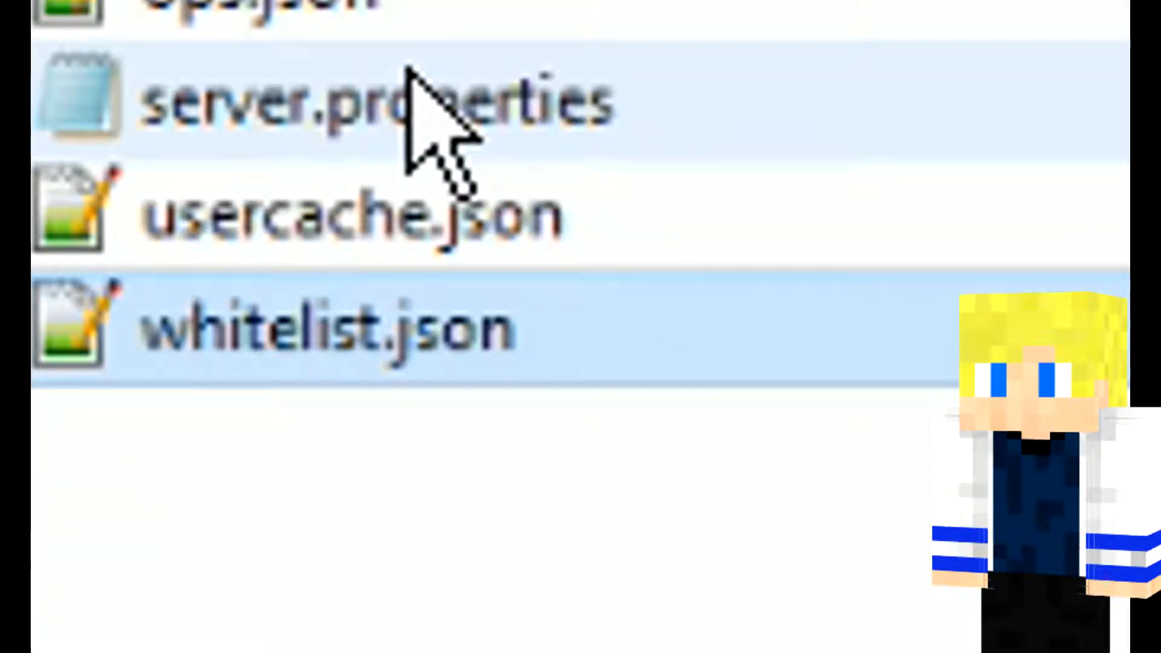
Step: Open server.properties and go through its first settings, from generator-settings and op-permission-level down to allow-flight
{"action": "double_click", "coordinate": [406, 72]}
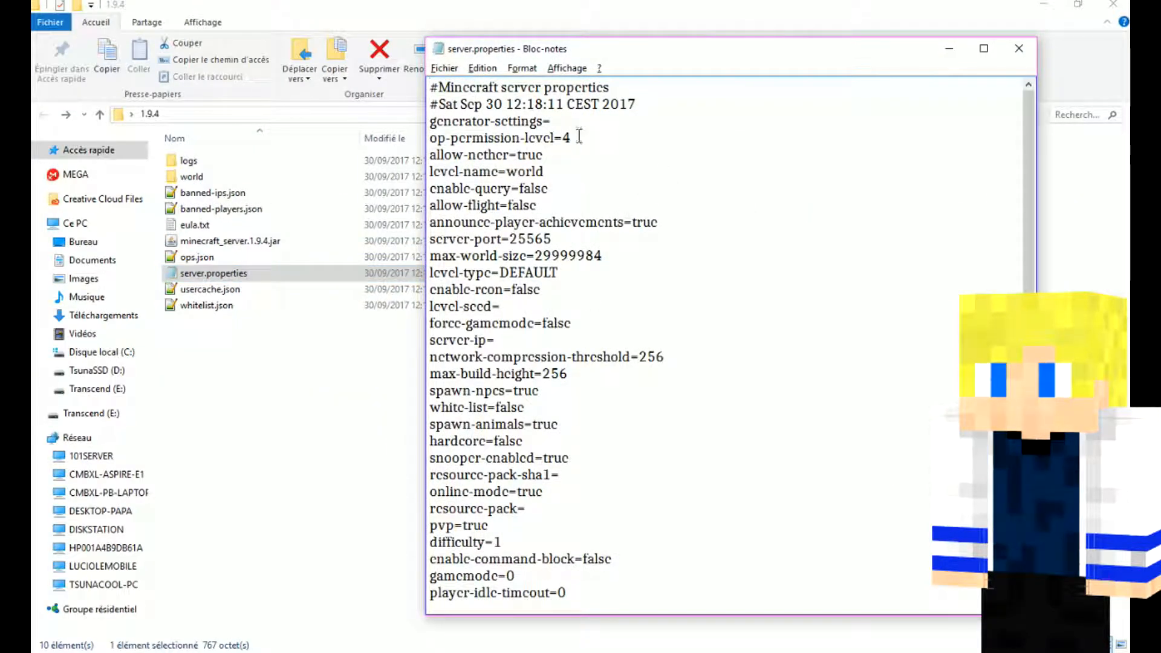
{"action": "left_click_drag", "start_coordinate": [582, 138], "coordinate": [429, 142]}
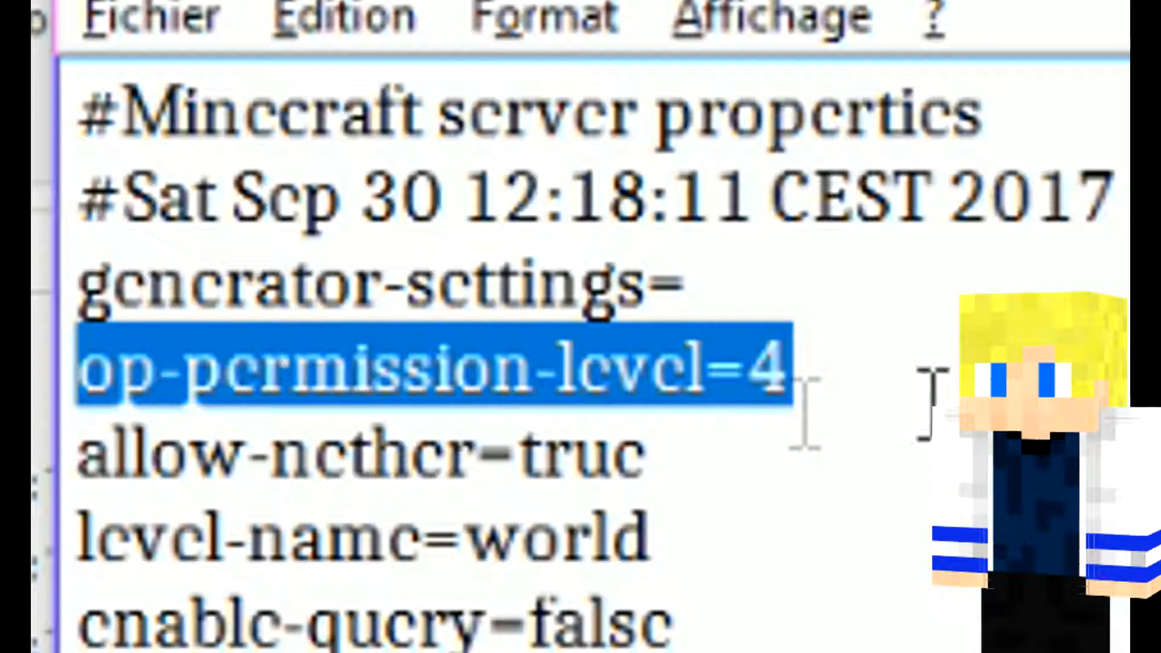
{"action": "left_click", "coordinate": [895, 393]}
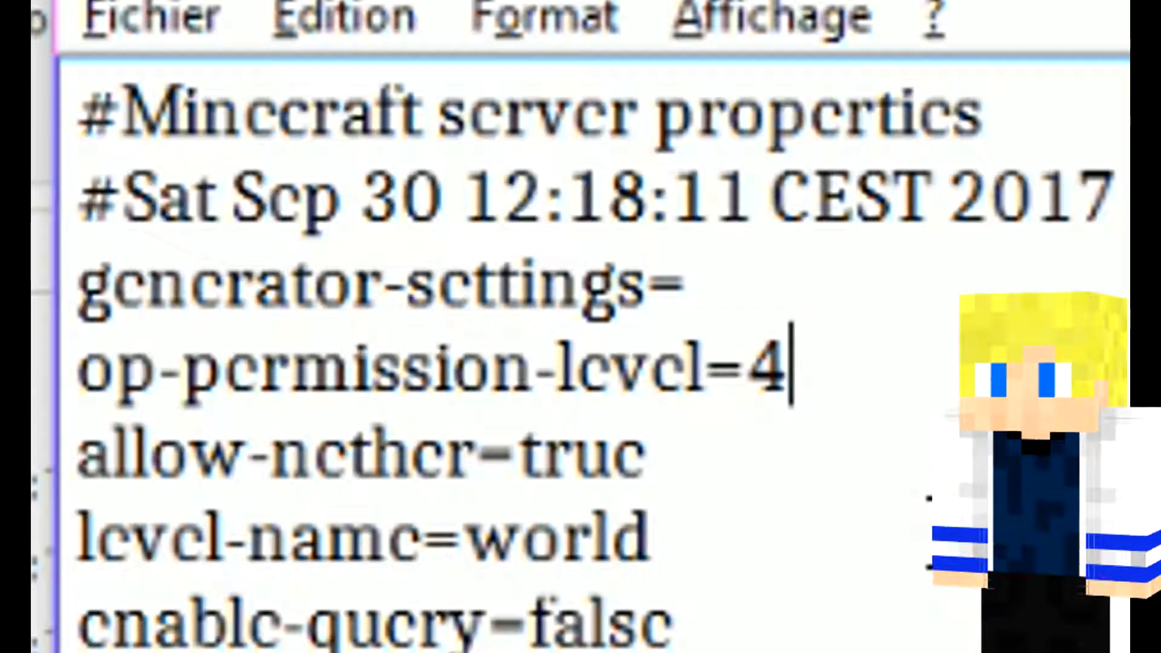
{"action": "left_click", "coordinate": [719, 296]}
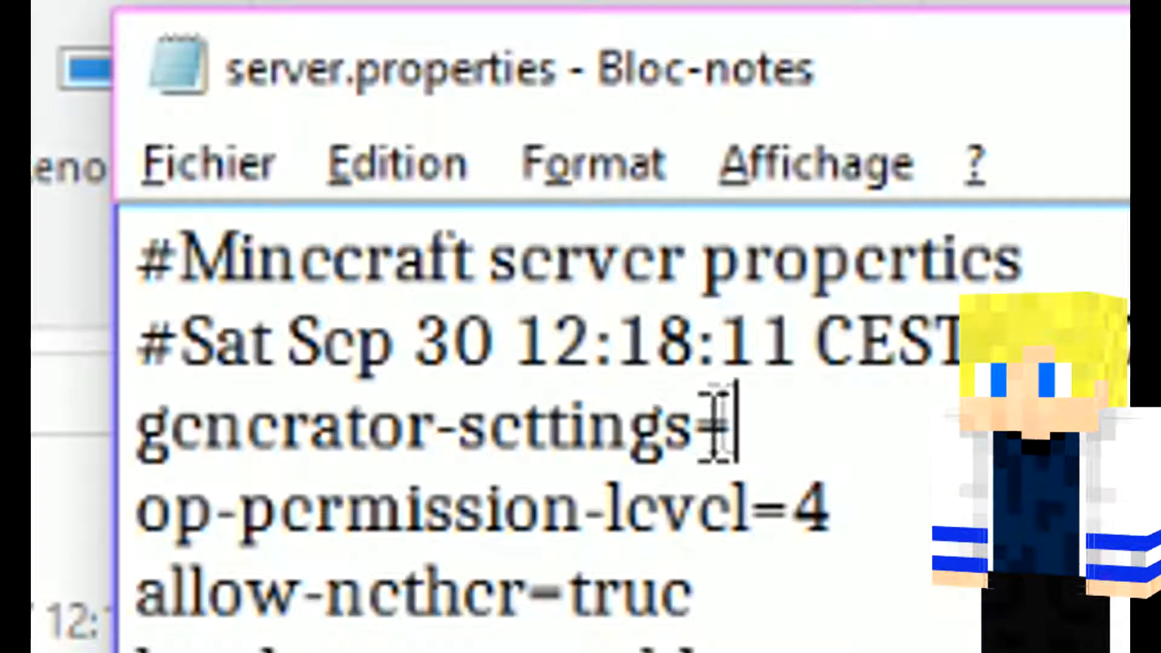
{"action": "left_click_drag", "start_coordinate": [537, 121], "coordinate": [430, 121]}
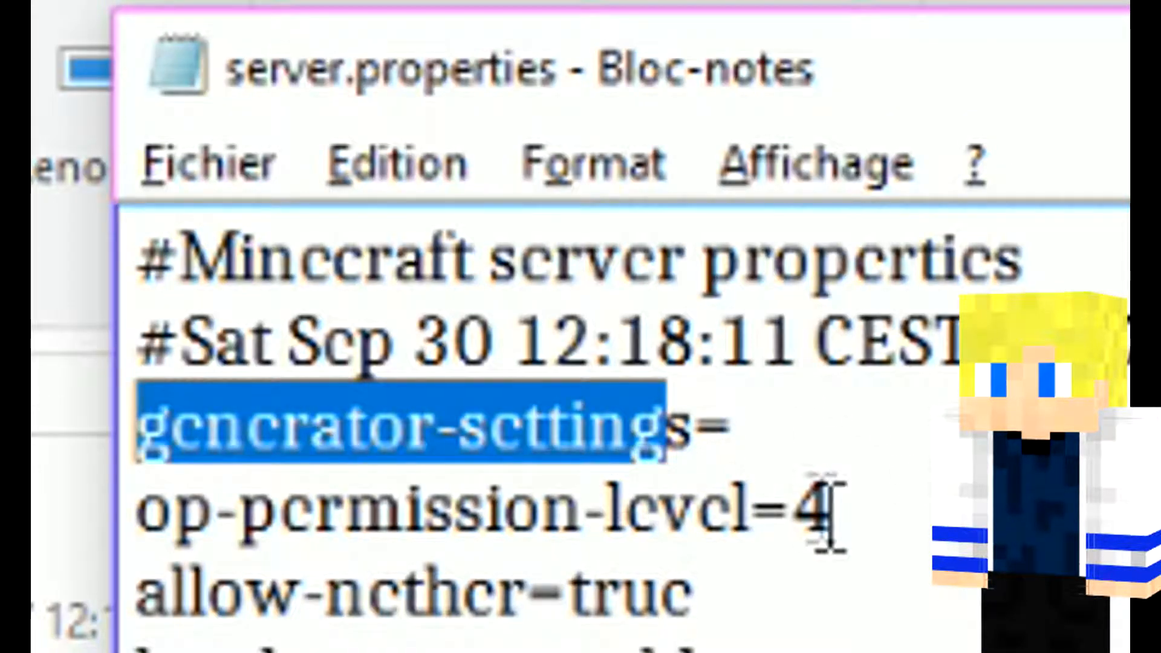
{"action": "left_click_drag", "start_coordinate": [849, 445], "coordinate": [220, 447]}
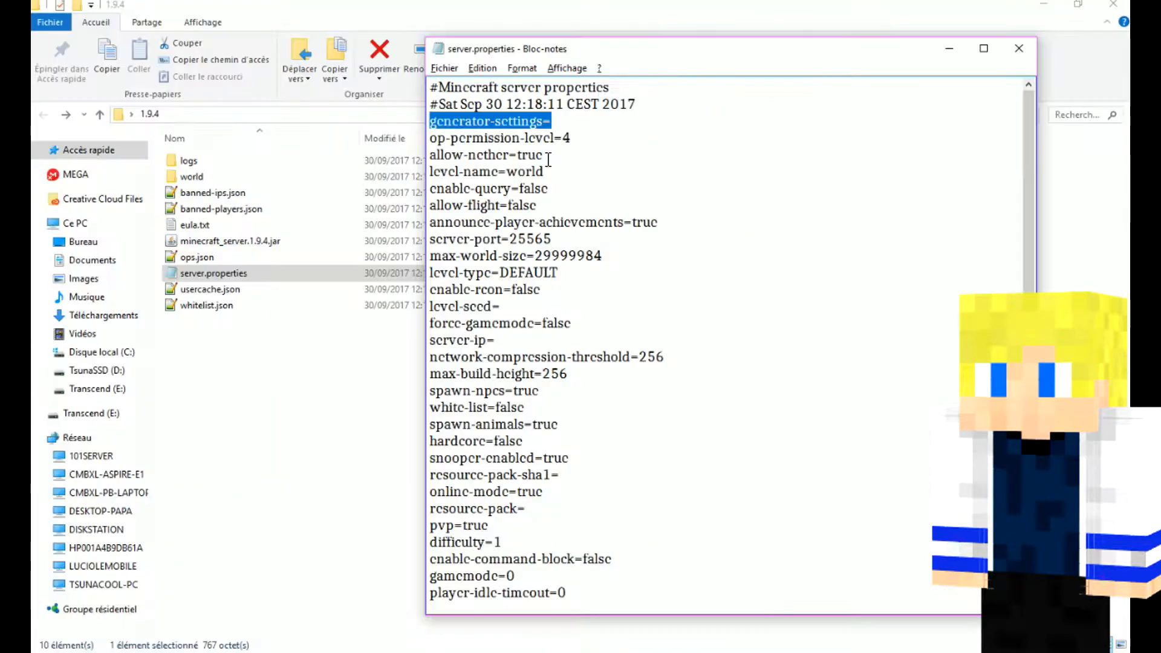
{"action": "left_click_drag", "start_coordinate": [453, 153], "coordinate": [436, 160]}
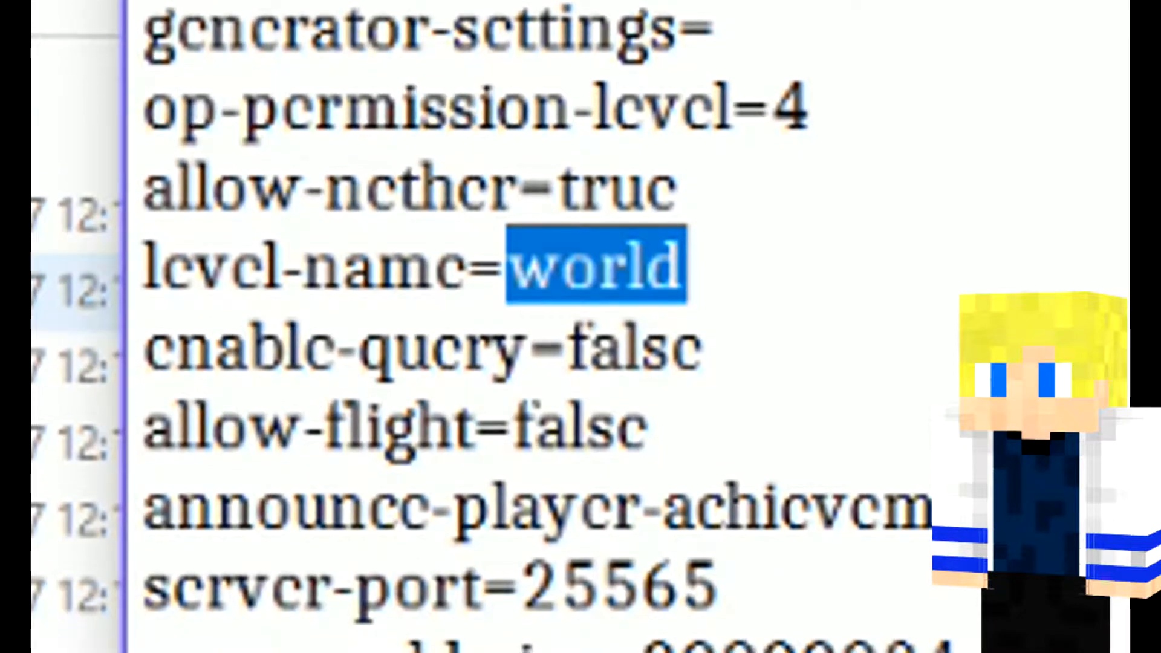
{"action": "left_click", "coordinate": [738, 336]}
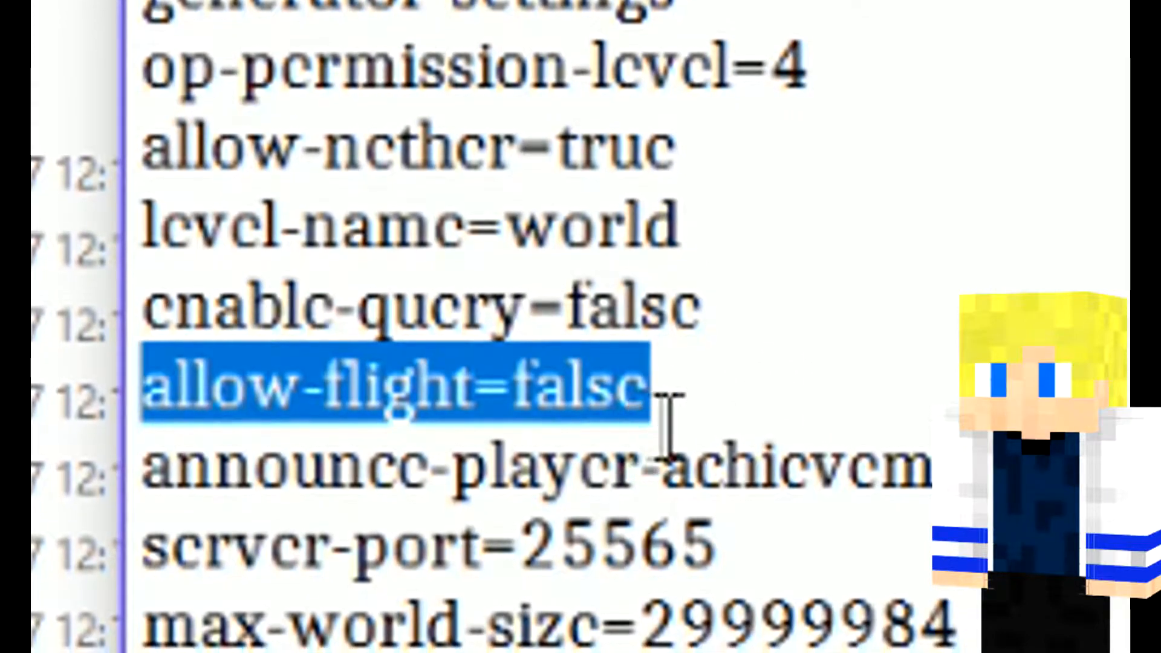
{"action": "left_click", "coordinate": [746, 393]}
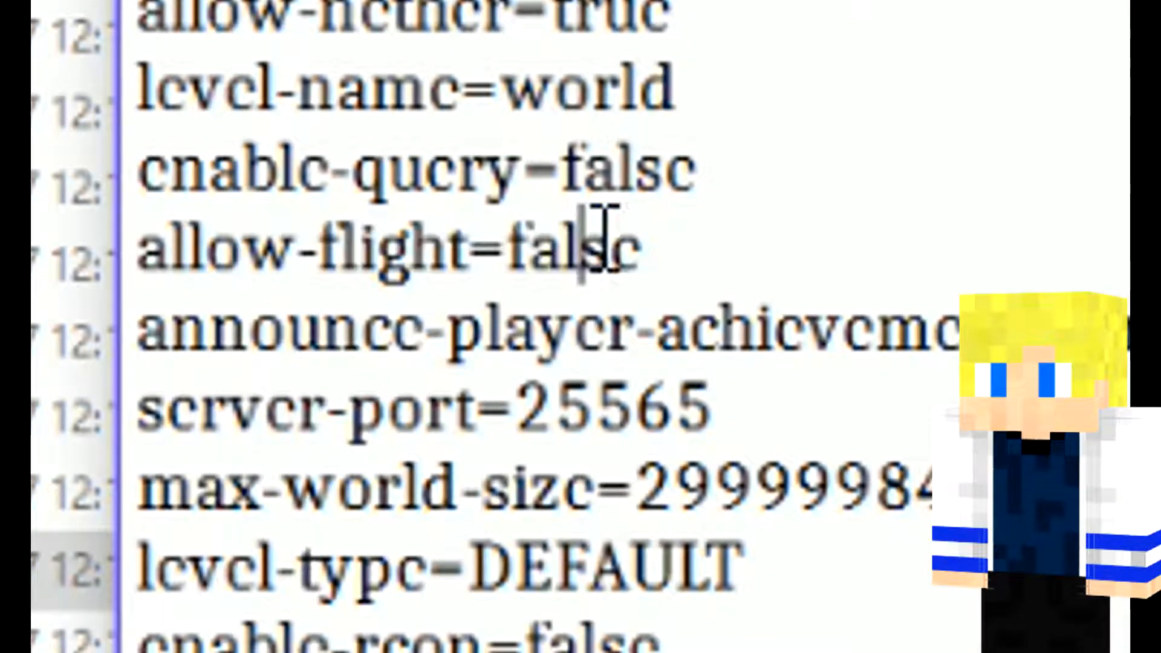
{"action": "left_click", "coordinate": [655, 219]}
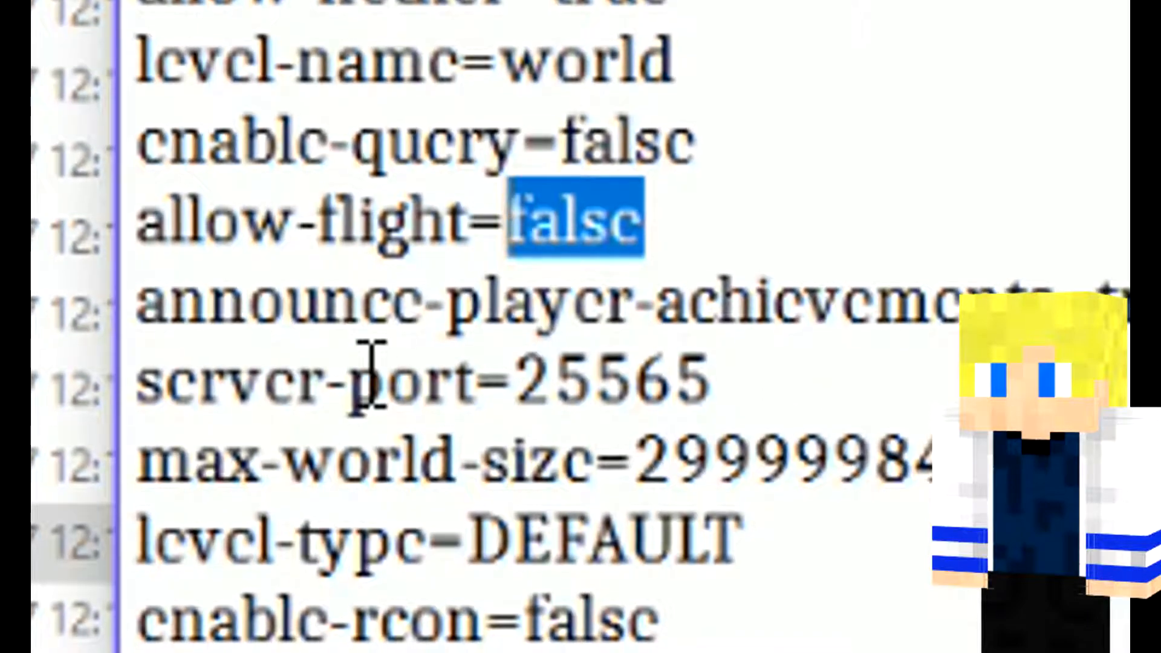
Step: Set announce-player-achievements to false and server-port to 9999 in server.properties
{"action": "left_click_drag", "start_coordinate": [1158, 281], "coordinate": [1089, 275]}
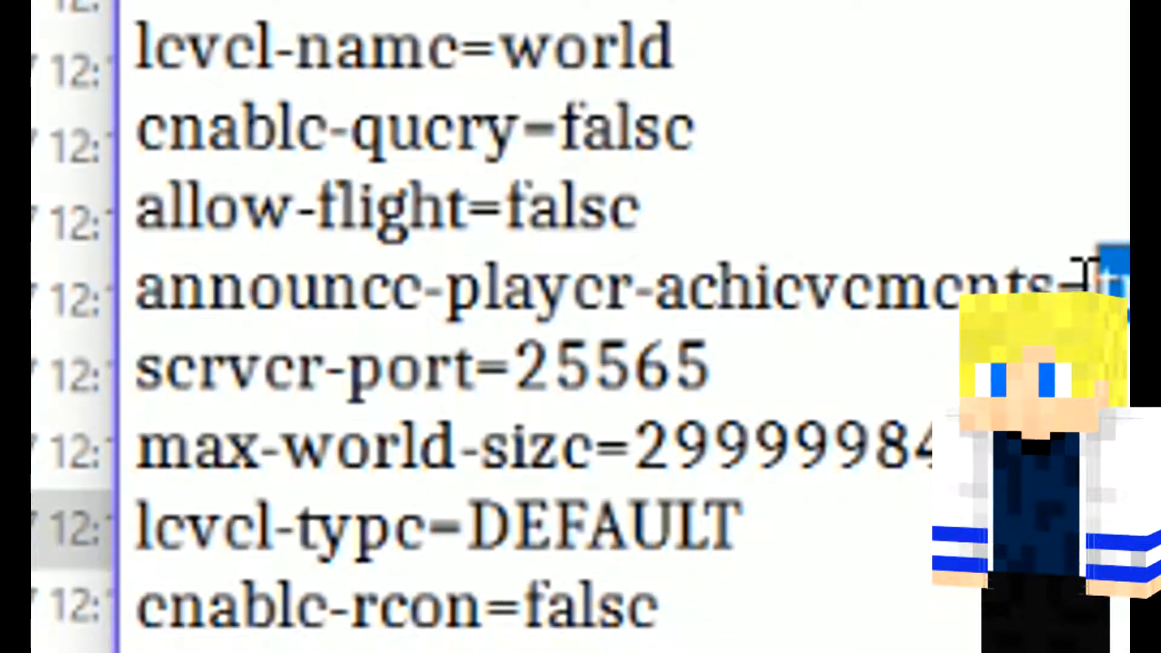
{"action": "type", "text": "fa"}
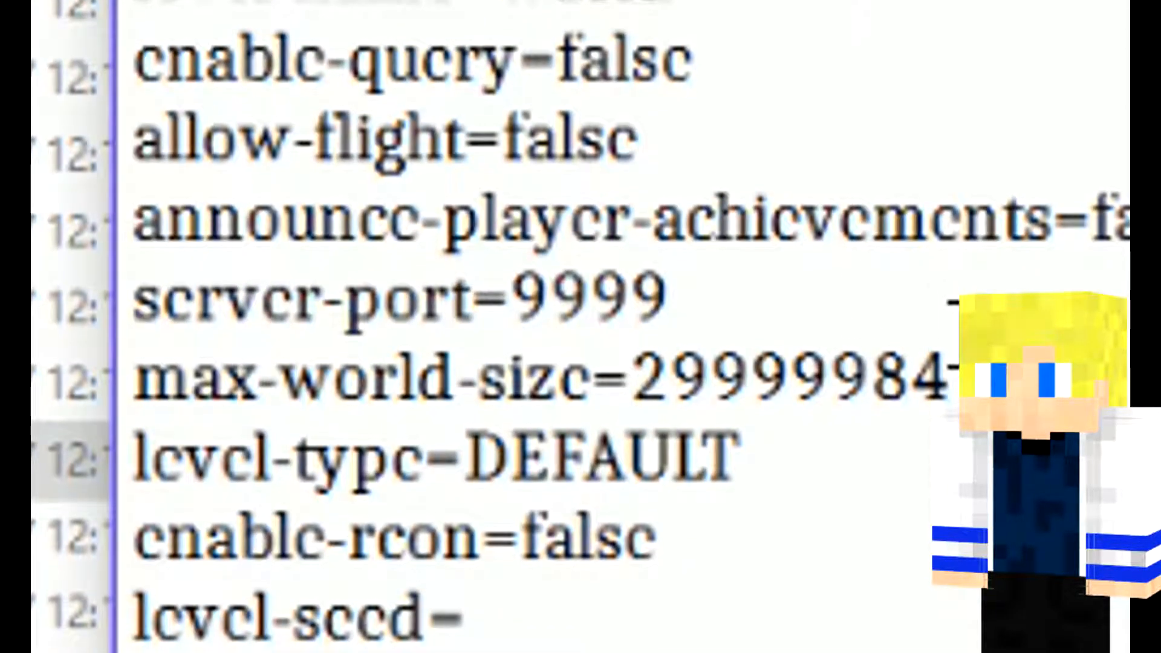
{"action": "left_click_drag", "start_coordinate": [462, 257], "coordinate": [514, 259]}
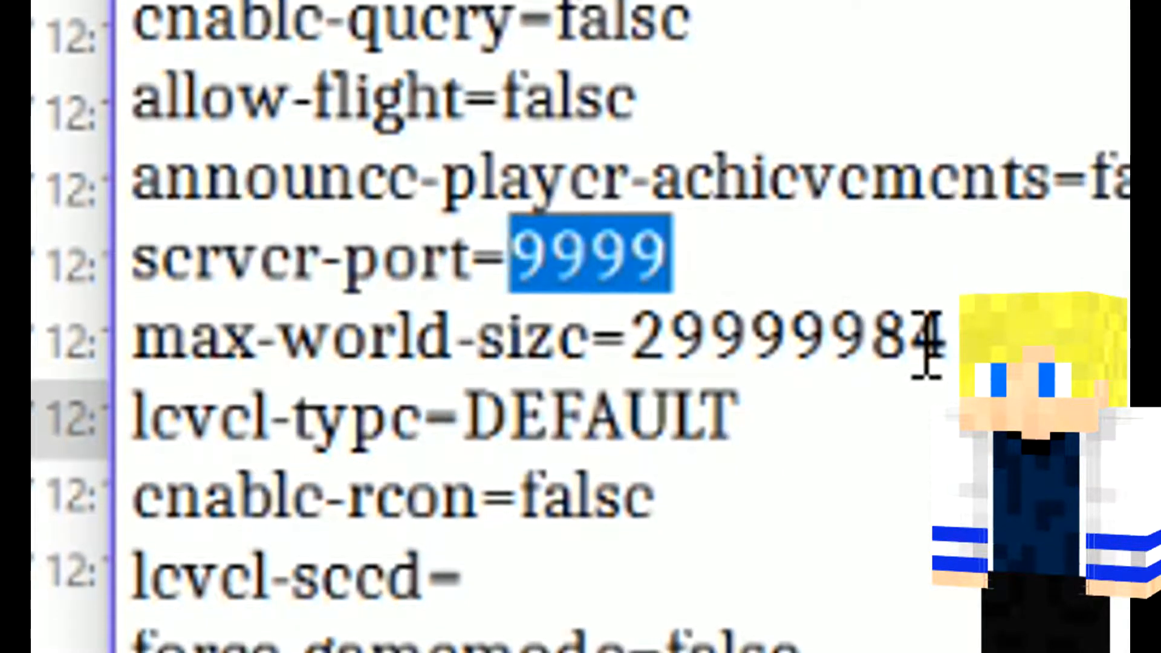
Step: Go through the settings from max-world-size, level-type and enable-rcon down to server-ip and network-compression-threshold
{"action": "left_click_drag", "start_coordinate": [950, 331], "coordinate": [648, 336]}
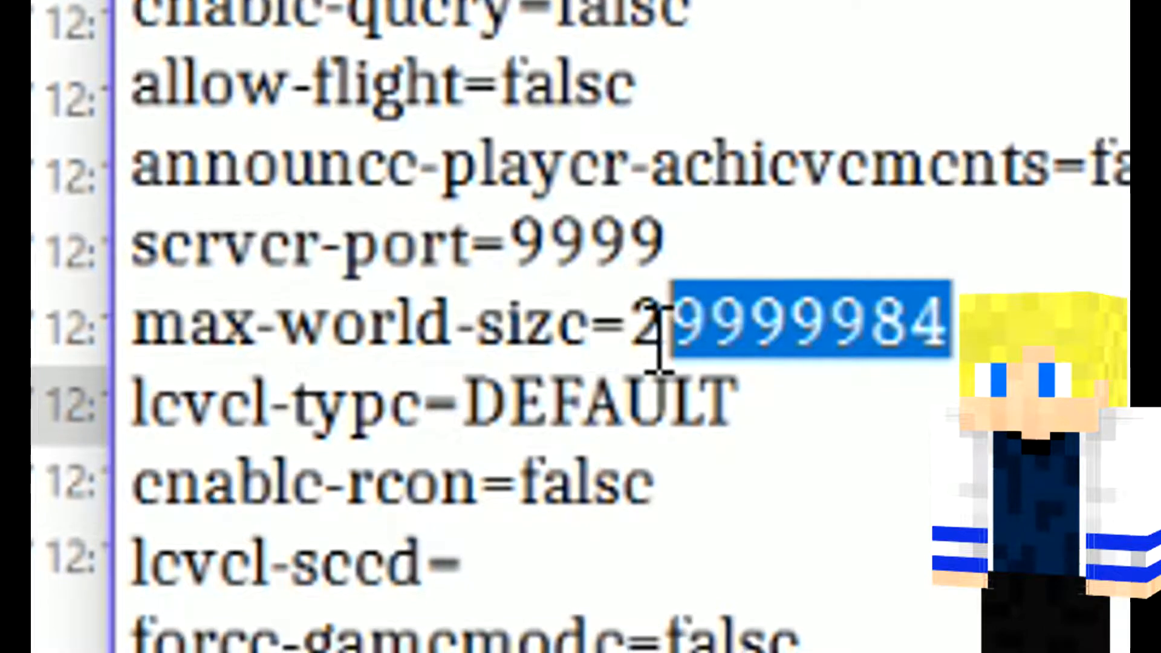
{"action": "left_click", "coordinate": [951, 329]}
{"action": "left_click_drag", "start_coordinate": [952, 314], "coordinate": [626, 322]}
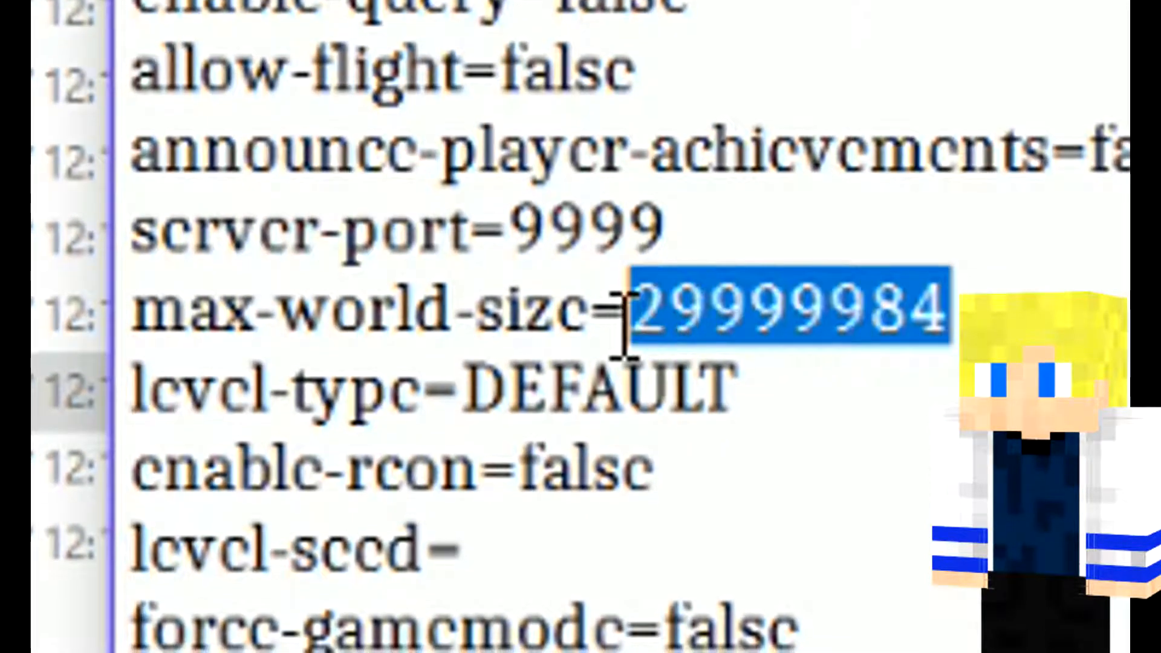
{"action": "left_click", "coordinate": [947, 294]}
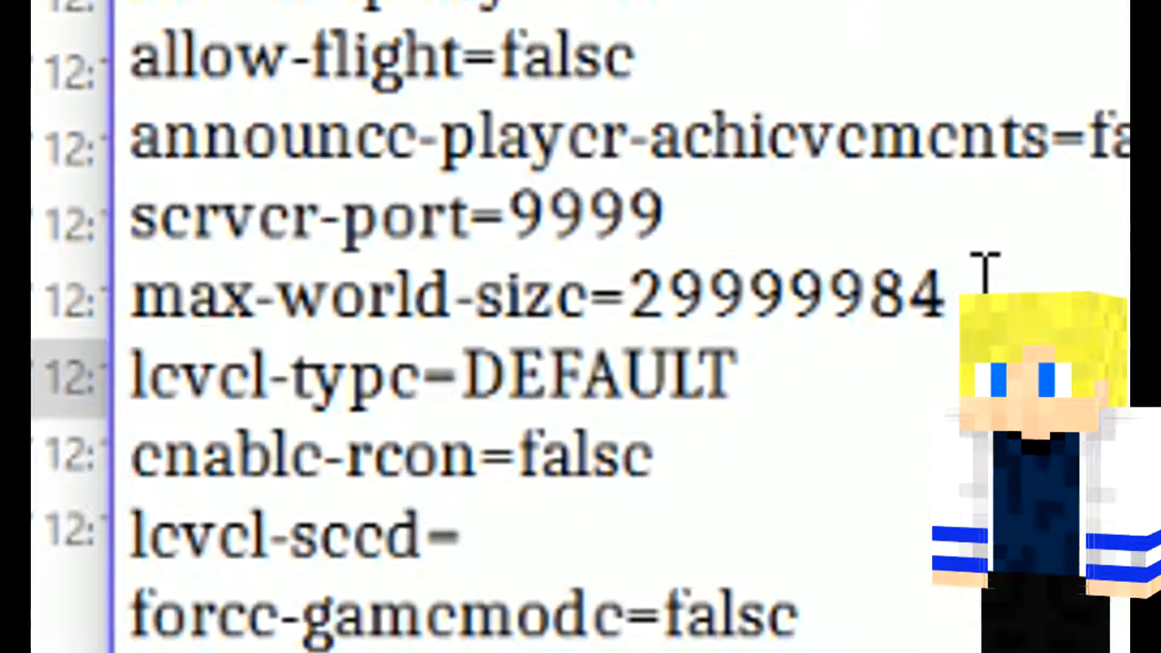
{"action": "left_click_drag", "start_coordinate": [968, 284], "coordinate": [633, 302]}
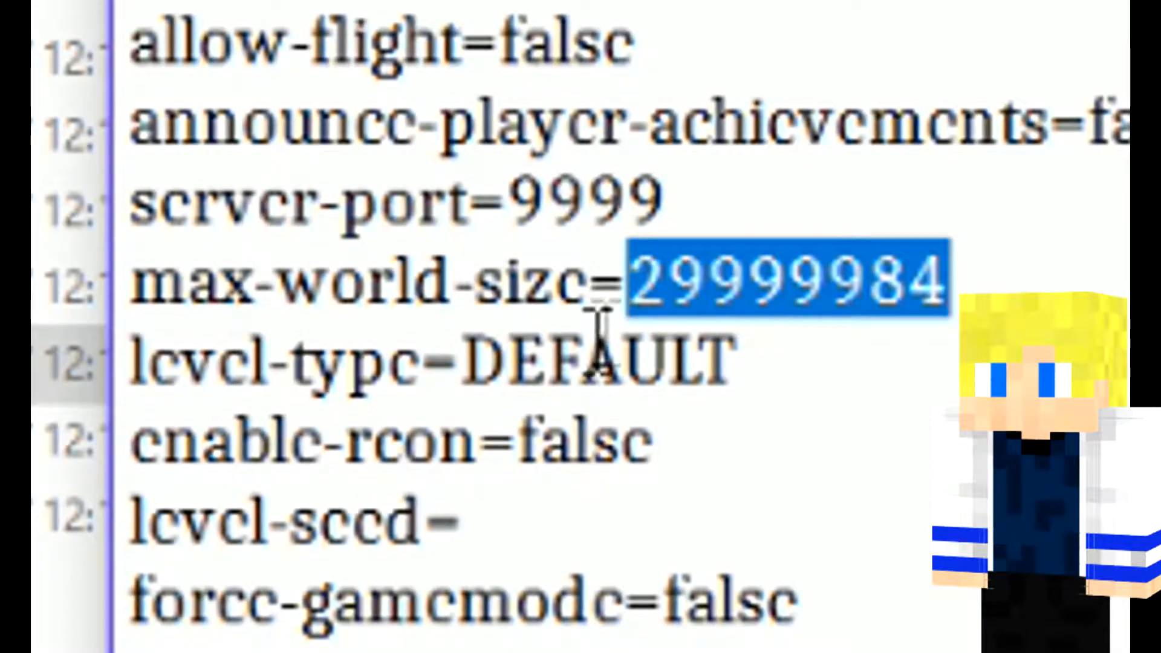
{"action": "left_click_drag", "start_coordinate": [733, 362], "coordinate": [485, 350]}
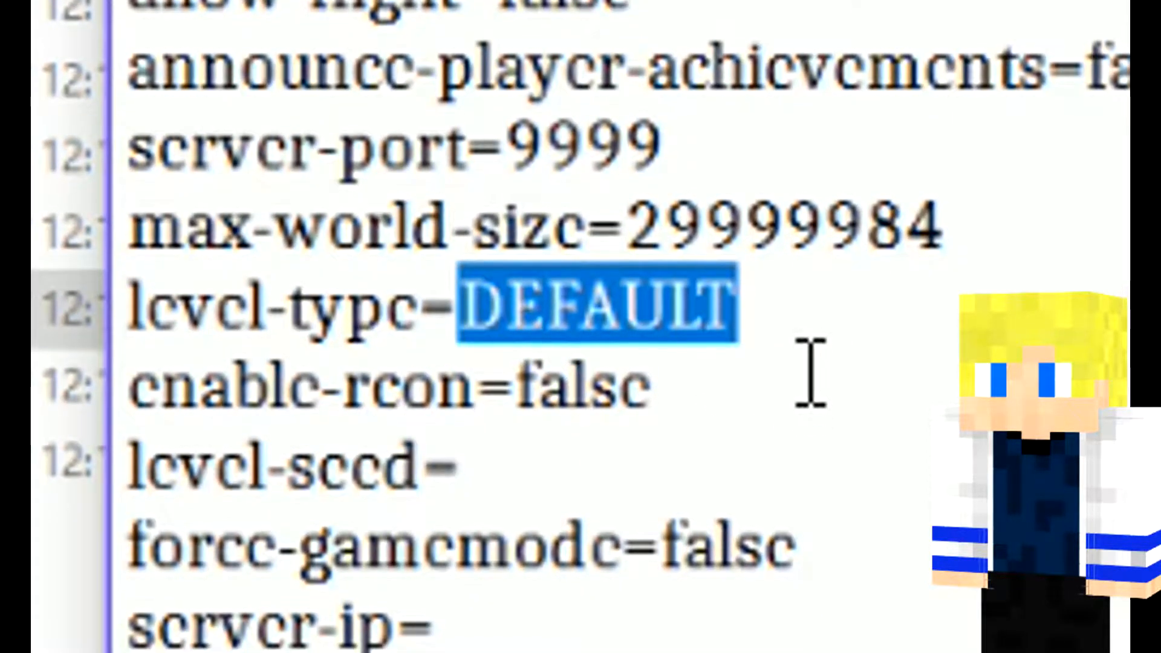
{"action": "left_click_drag", "start_coordinate": [666, 371], "coordinate": [532, 388]}
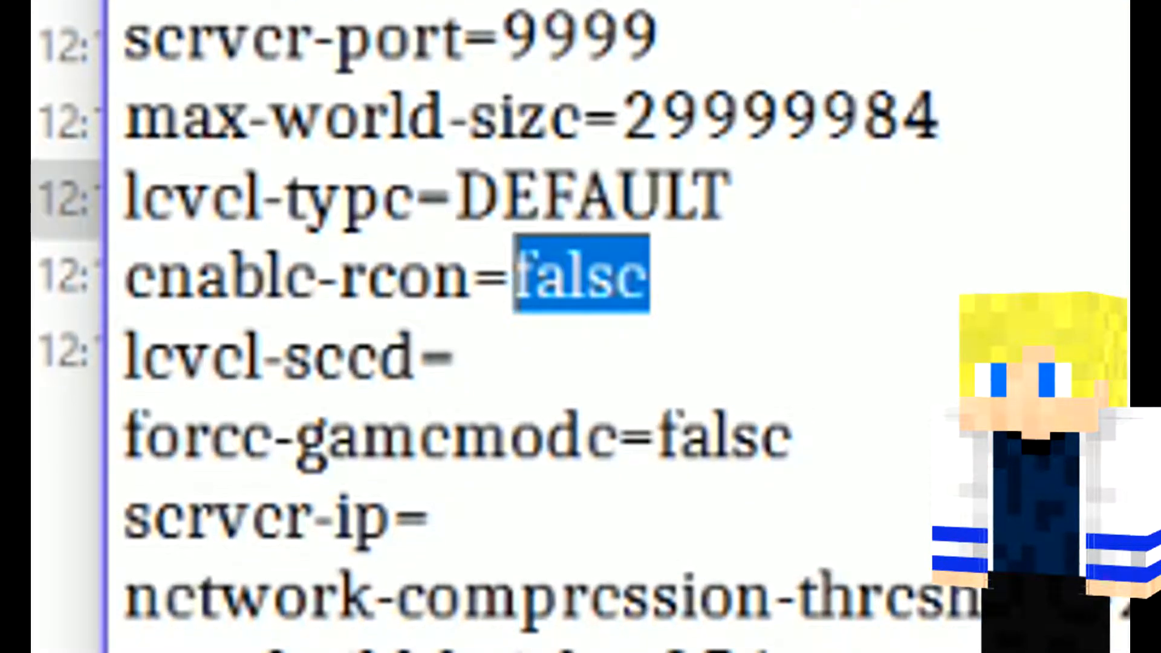
{"action": "left_click", "coordinate": [703, 266]}
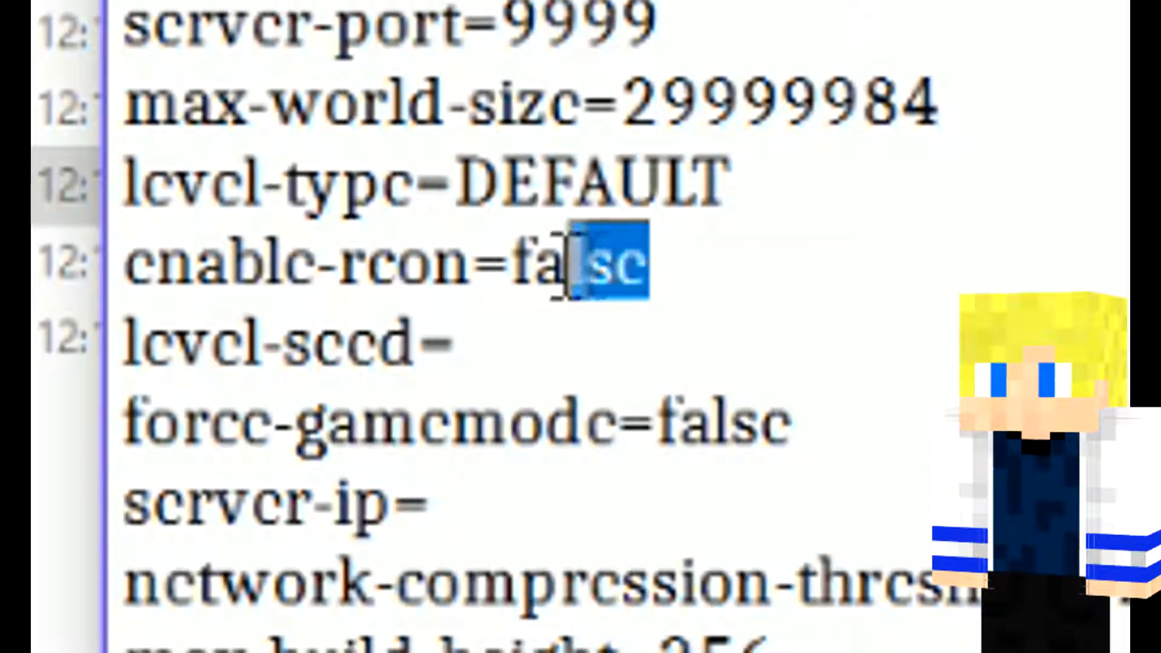
{"action": "left_click", "coordinate": [506, 339]}
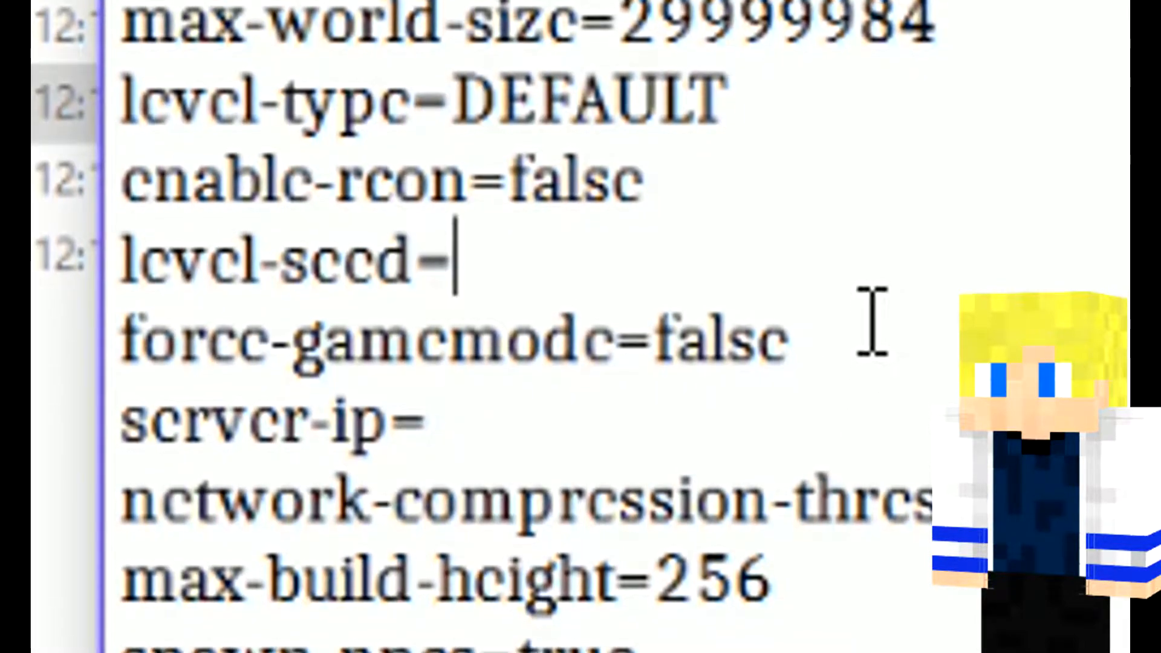
{"action": "left_click", "coordinate": [810, 338]}
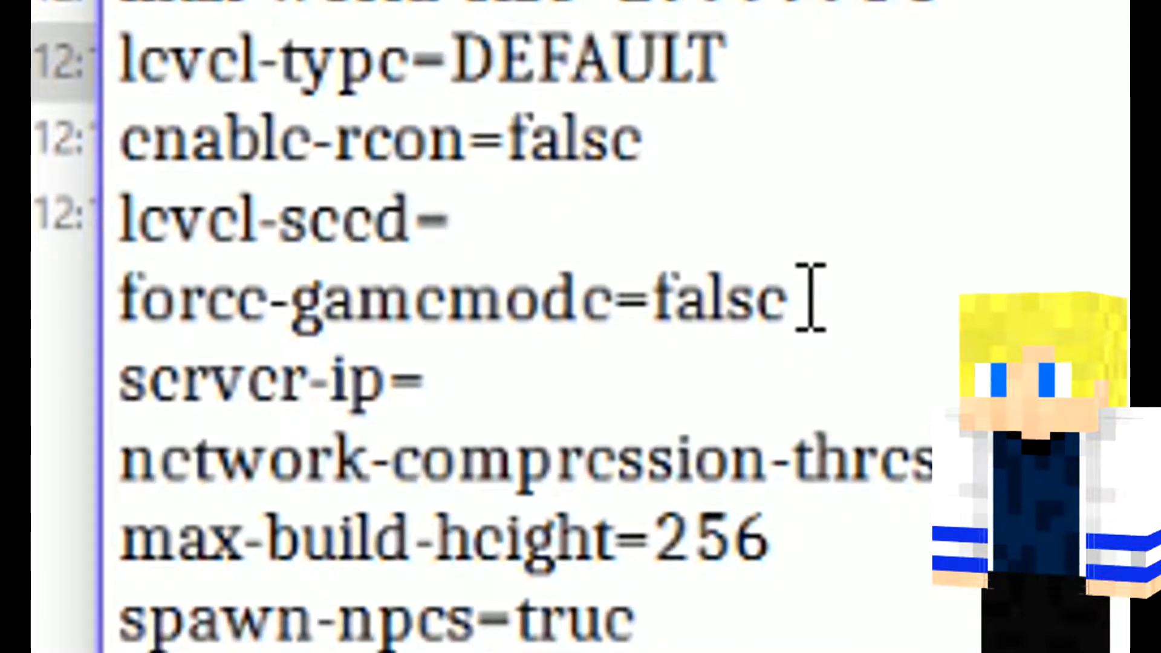
{"action": "left_click", "coordinate": [843, 290]}
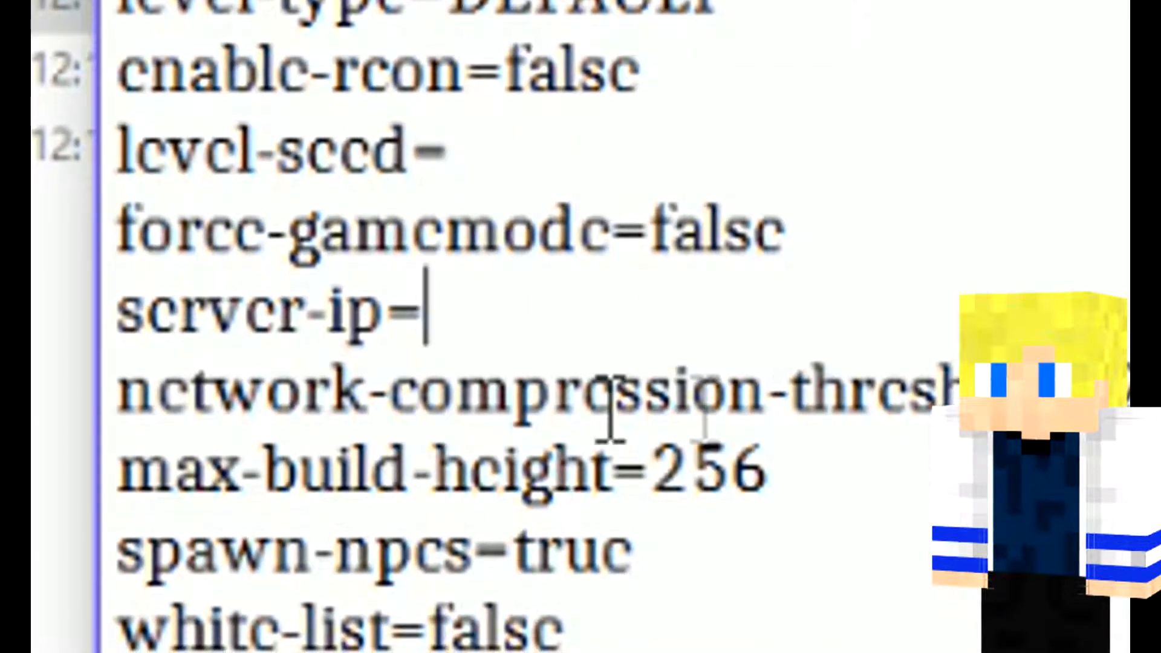
{"action": "left_click_drag", "start_coordinate": [594, 380], "coordinate": [1037, 384]}
{"action": "left_click", "coordinate": [1037, 384]}
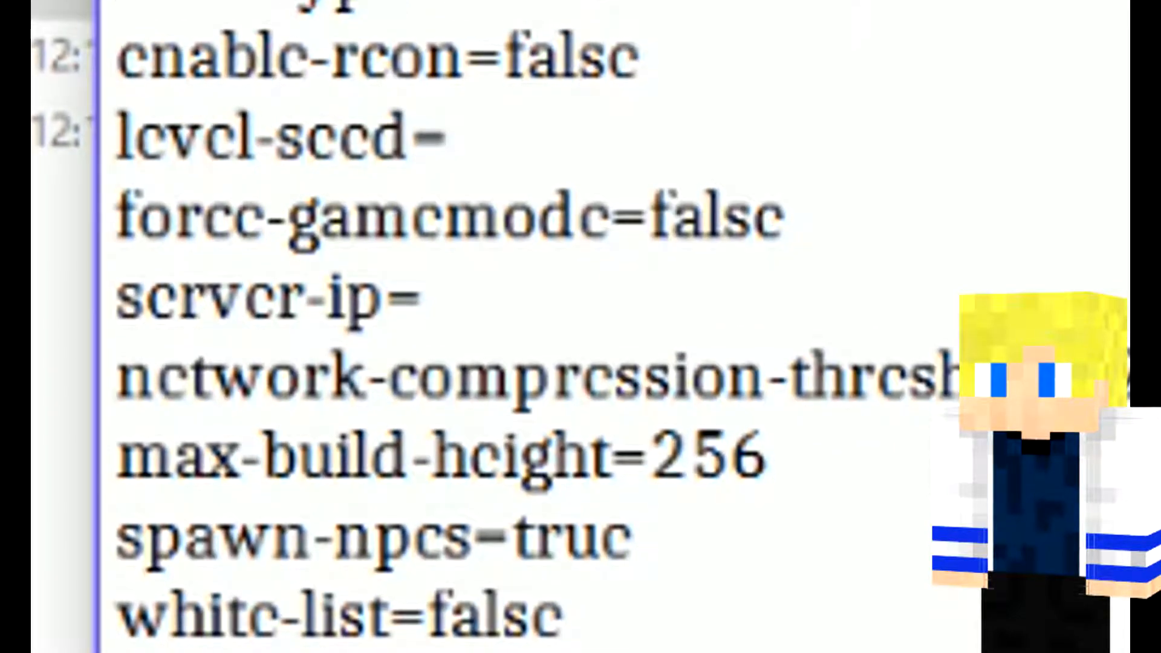
Step: Set max-build-height to 2560 in server.properties
{"action": "left_click", "coordinate": [911, 450]}
{"action": "left_click_drag", "start_coordinate": [867, 456], "coordinate": [644, 456]}
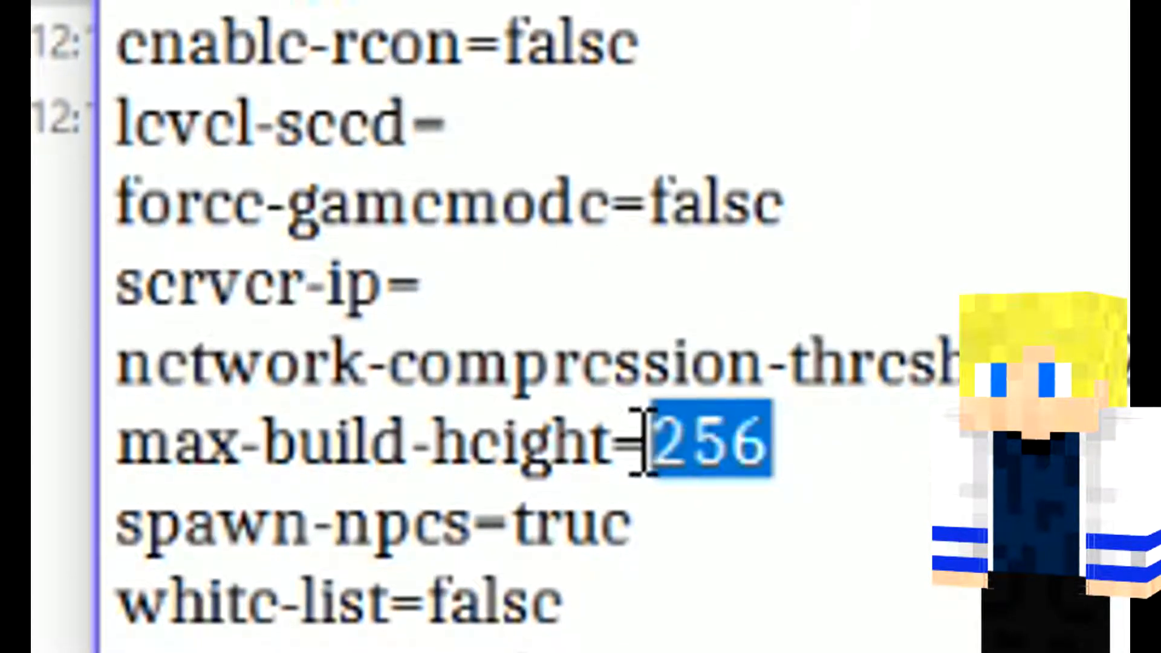
{"action": "left_click", "coordinate": [881, 411]}
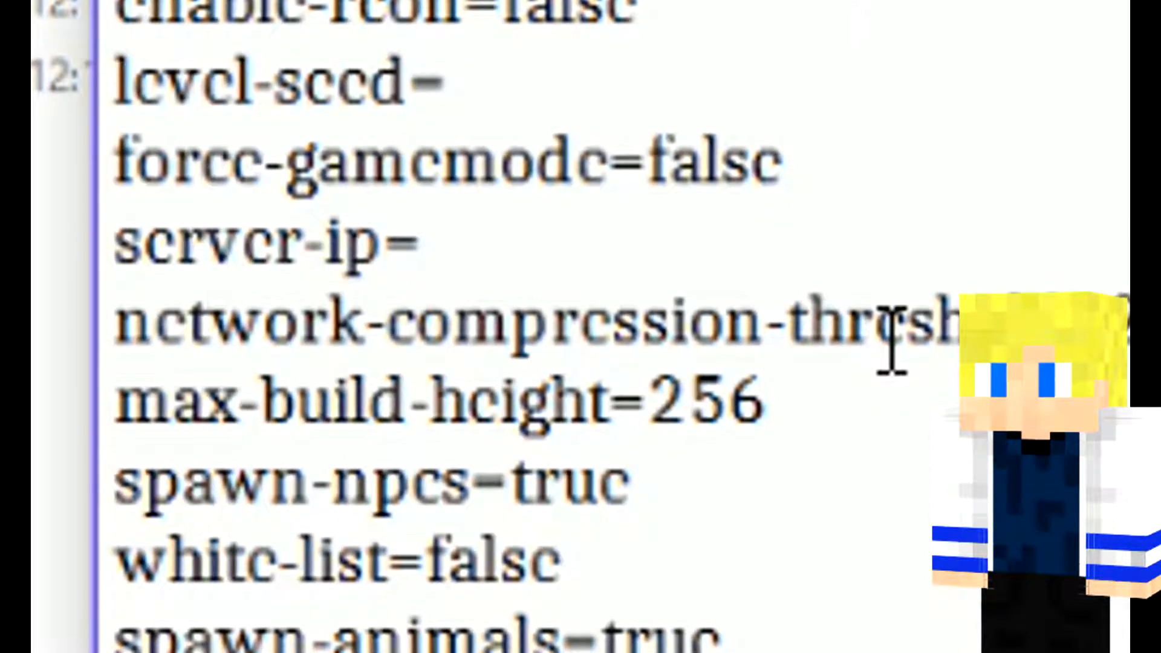
{"action": "type", "text": "0"}
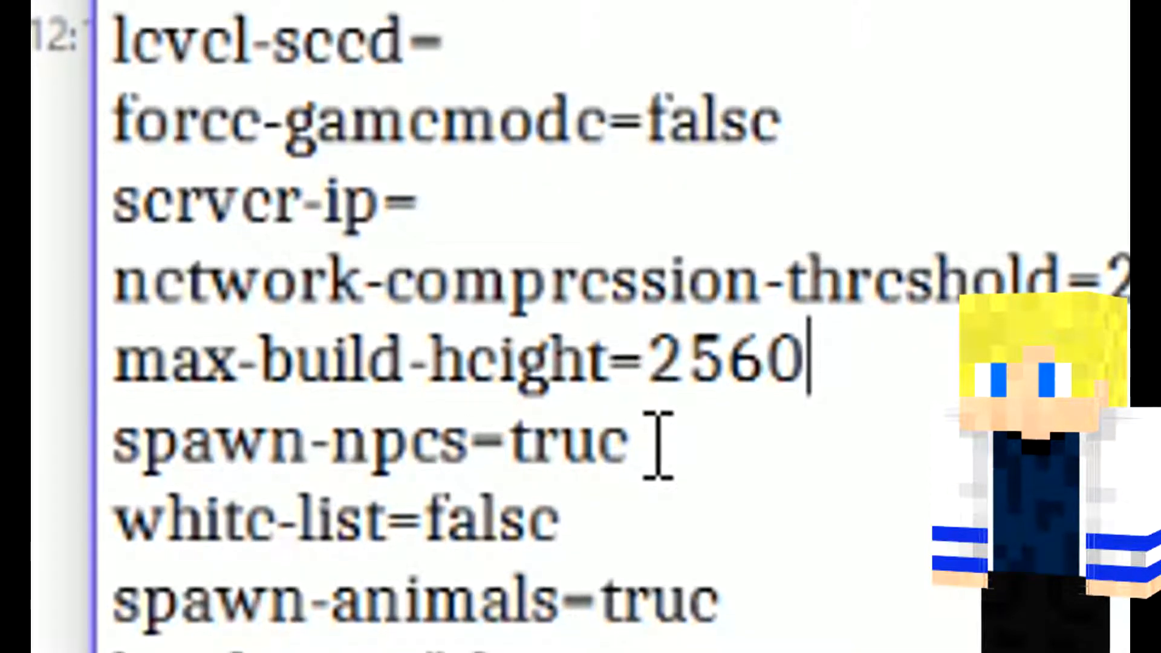
Step: Examine the spawn-npcs and white-list settings in server.properties
{"action": "left_click_drag", "start_coordinate": [658, 446], "coordinate": [542, 466]}
{"action": "left_click", "coordinate": [606, 471]}
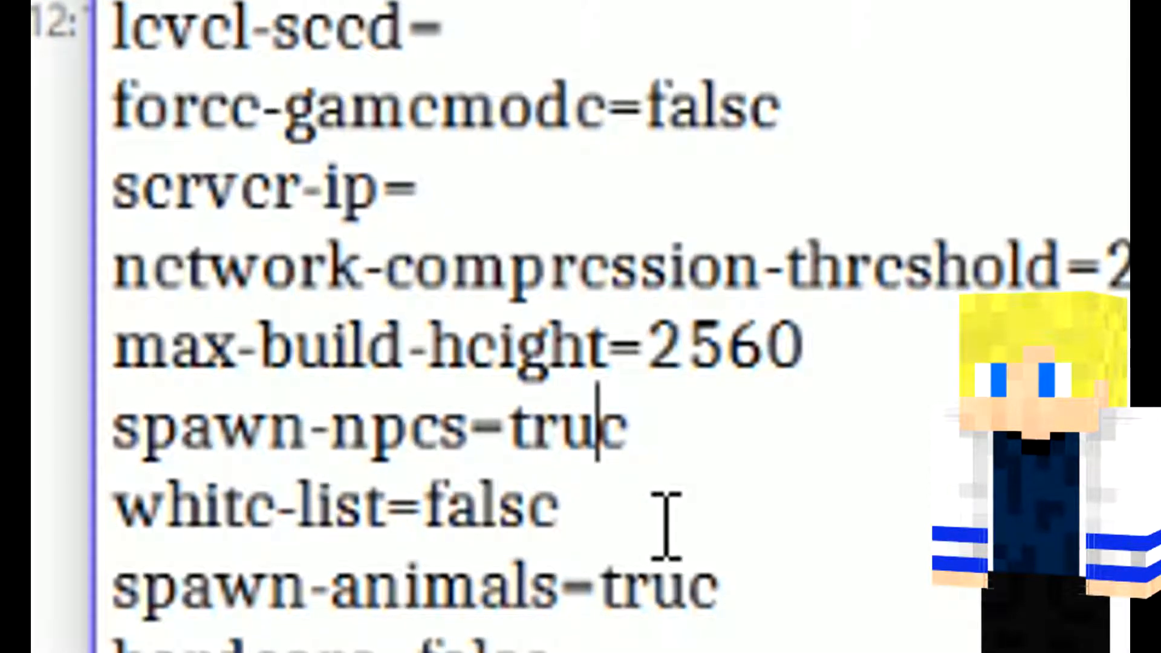
{"action": "left_click", "coordinate": [665, 525]}
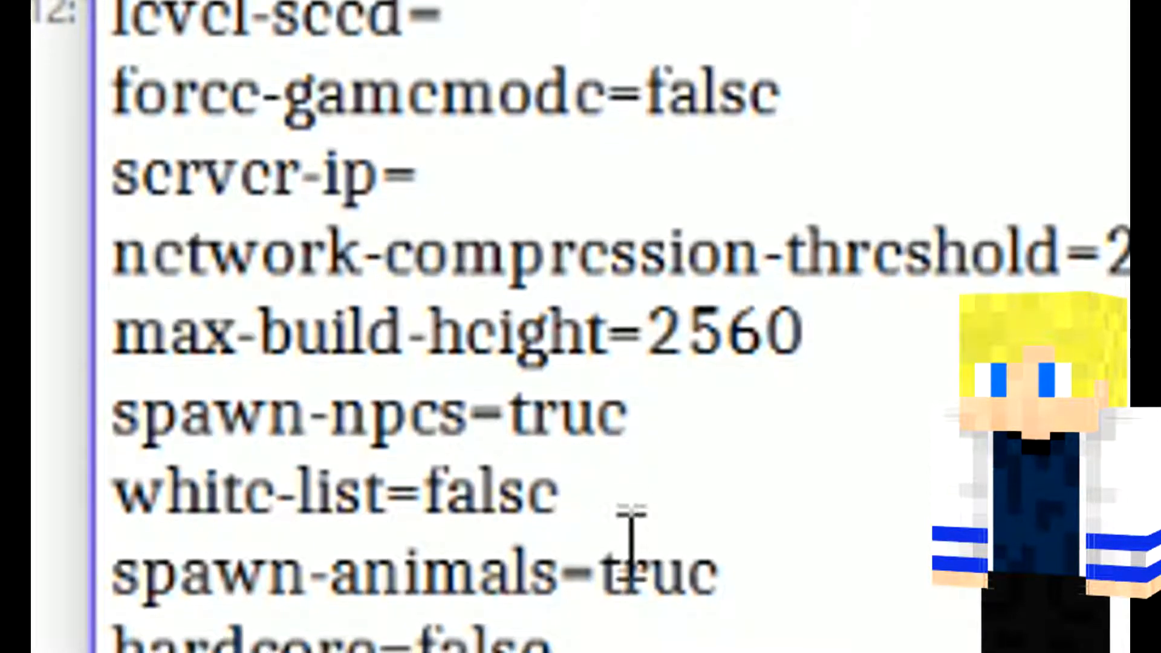
{"action": "left_click_drag", "start_coordinate": [613, 508], "coordinate": [116, 492]}
{"action": "left_click", "coordinate": [614, 484]}
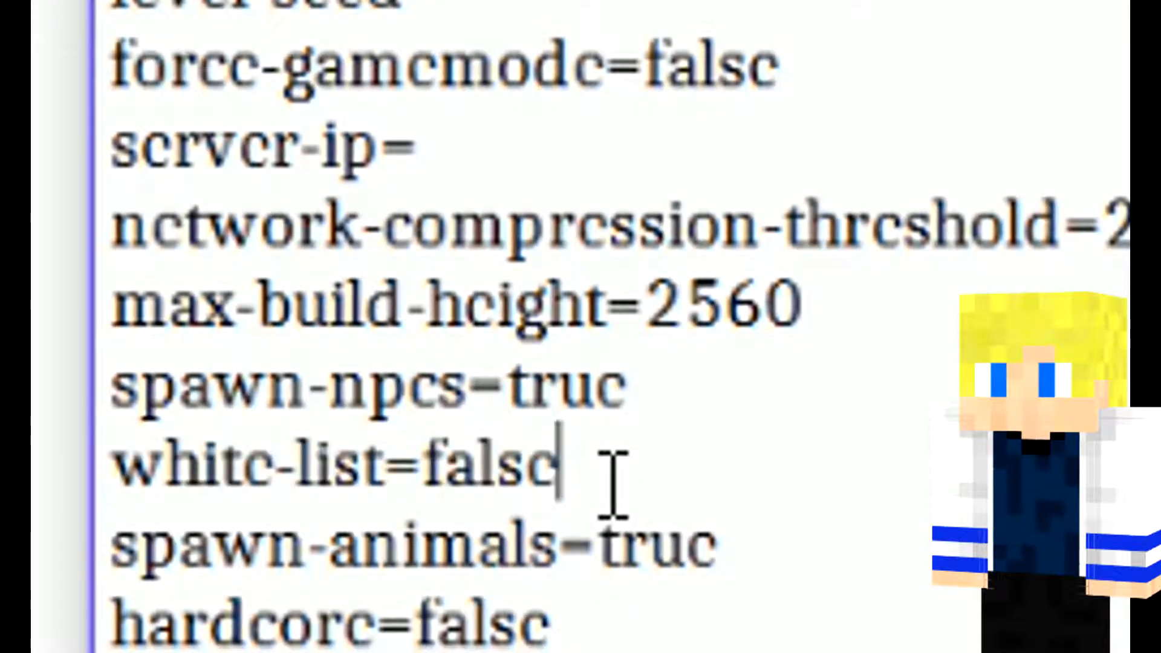
{"action": "left_click_drag", "start_coordinate": [591, 469], "coordinate": [428, 453]}
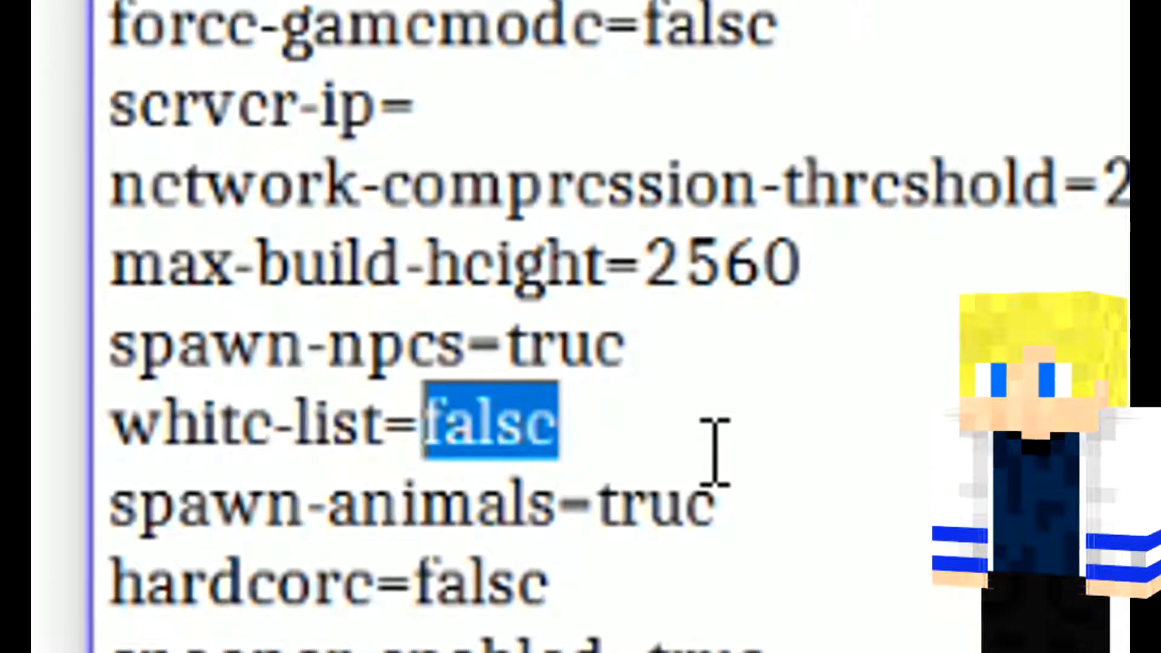
{"action": "left_click_drag", "start_coordinate": [671, 454], "coordinate": [427, 464]}
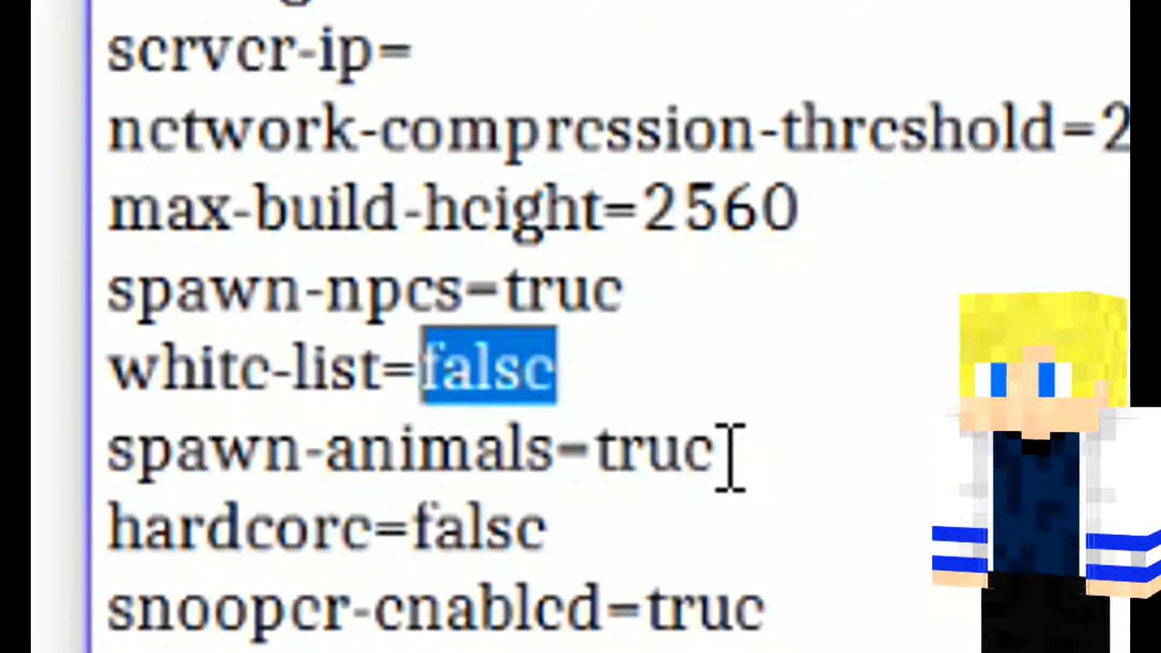
Step: Go through the spawn-animals, hardcore, snooper-enabled and resource-pack-sha1 settings
{"action": "left_click_drag", "start_coordinate": [207, 440], "coordinate": [625, 411]}
{"action": "left_click_drag", "start_coordinate": [714, 431], "coordinate": [138, 430]}
{"action": "left_click_drag", "start_coordinate": [547, 494], "coordinate": [221, 531]}
{"action": "left_click", "coordinate": [410, 480]}
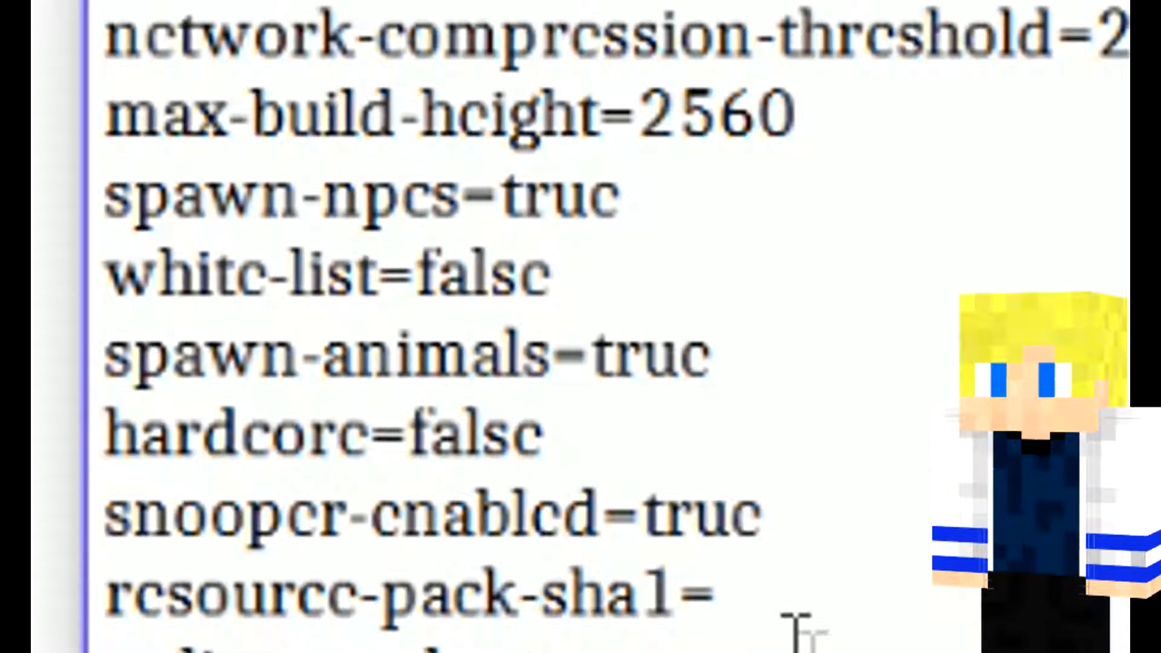
{"action": "left_click", "coordinate": [749, 586]}
{"action": "left_click", "coordinate": [825, 487]}
{"action": "left_click_drag", "start_coordinate": [825, 487], "coordinate": [744, 478]}
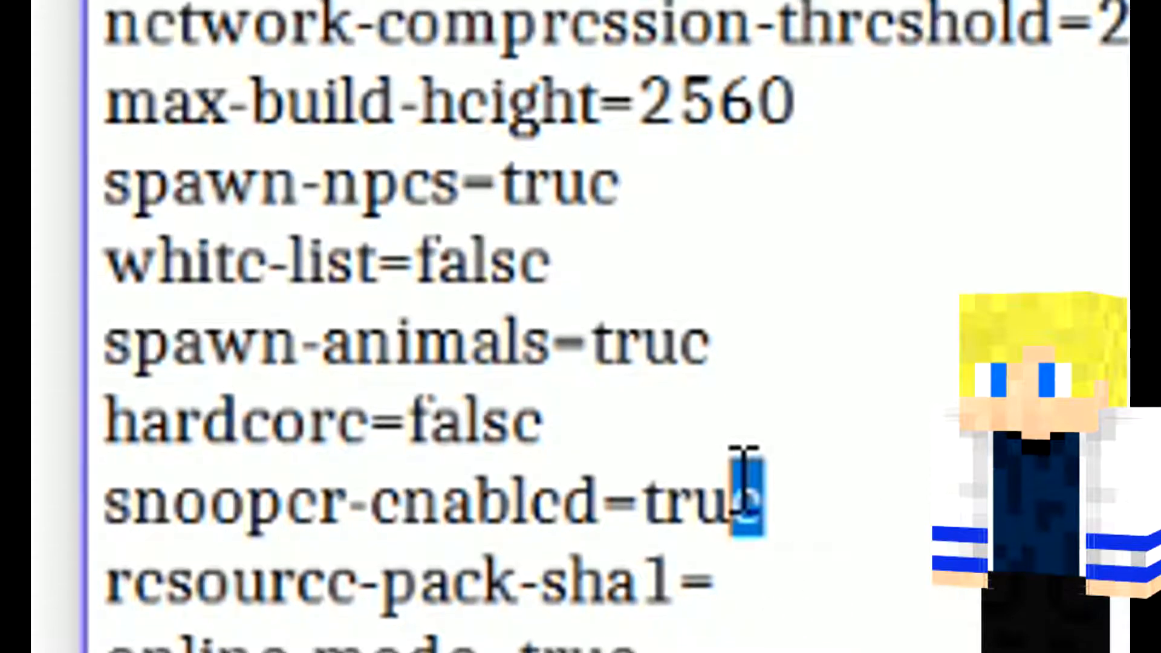
{"action": "left_click", "coordinate": [847, 596]}
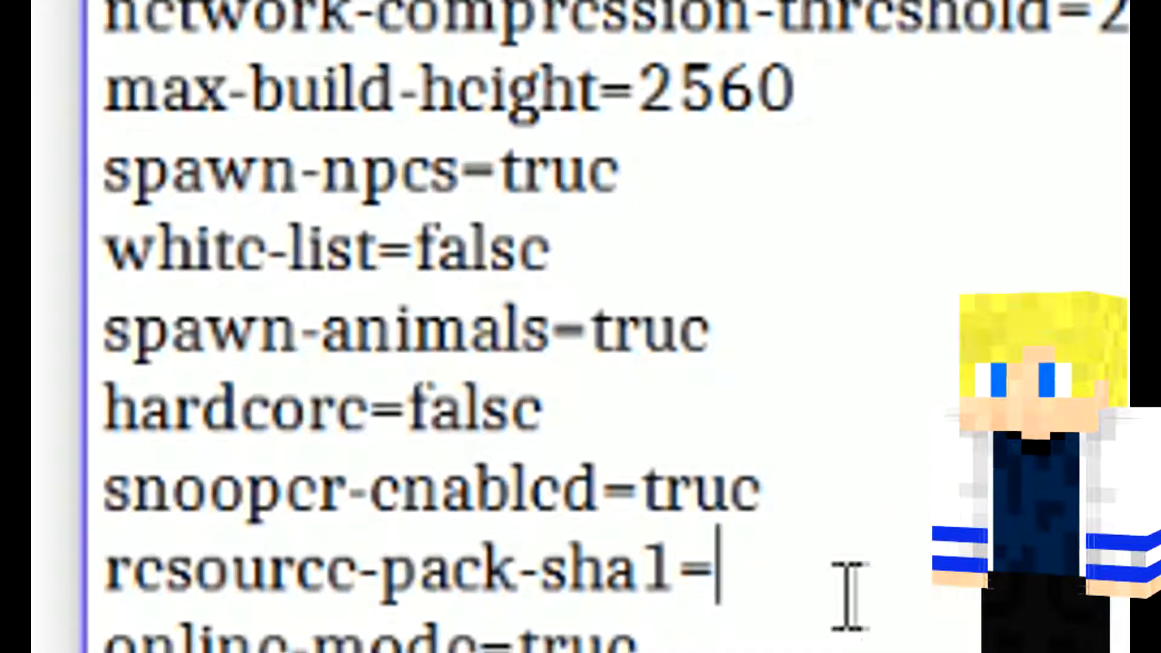
{"action": "left_click_drag", "start_coordinate": [811, 506], "coordinate": [399, 484]}
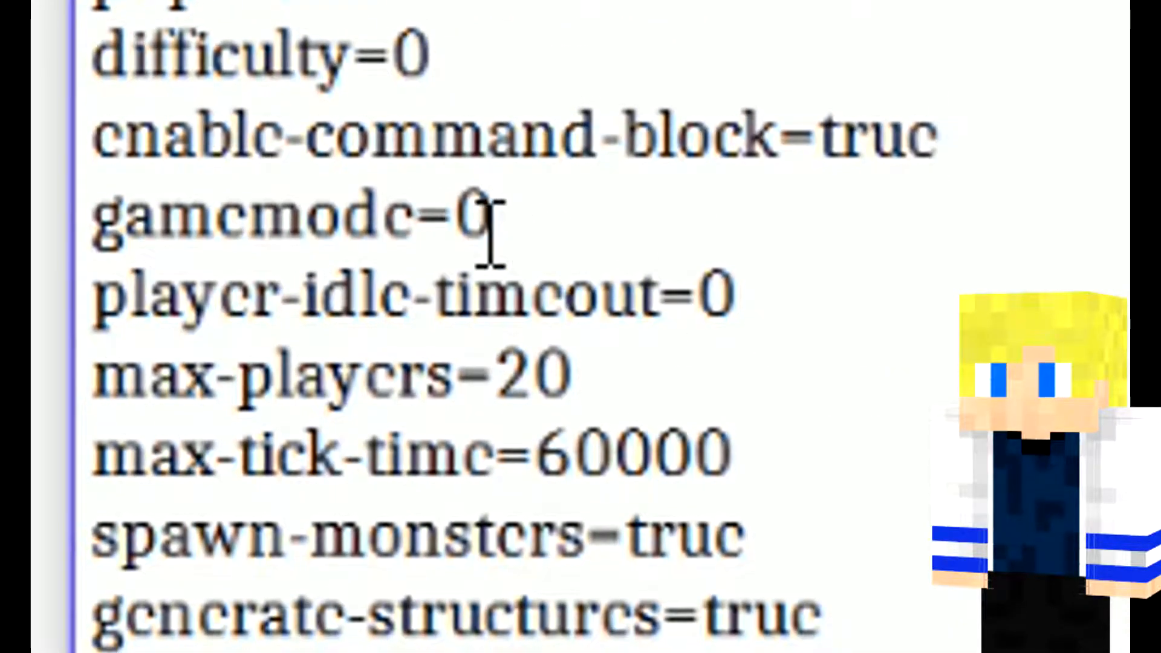
Step: Examine the gamemode setting in server.properties
{"action": "left_click_drag", "start_coordinate": [491, 222], "coordinate": [87, 218]}
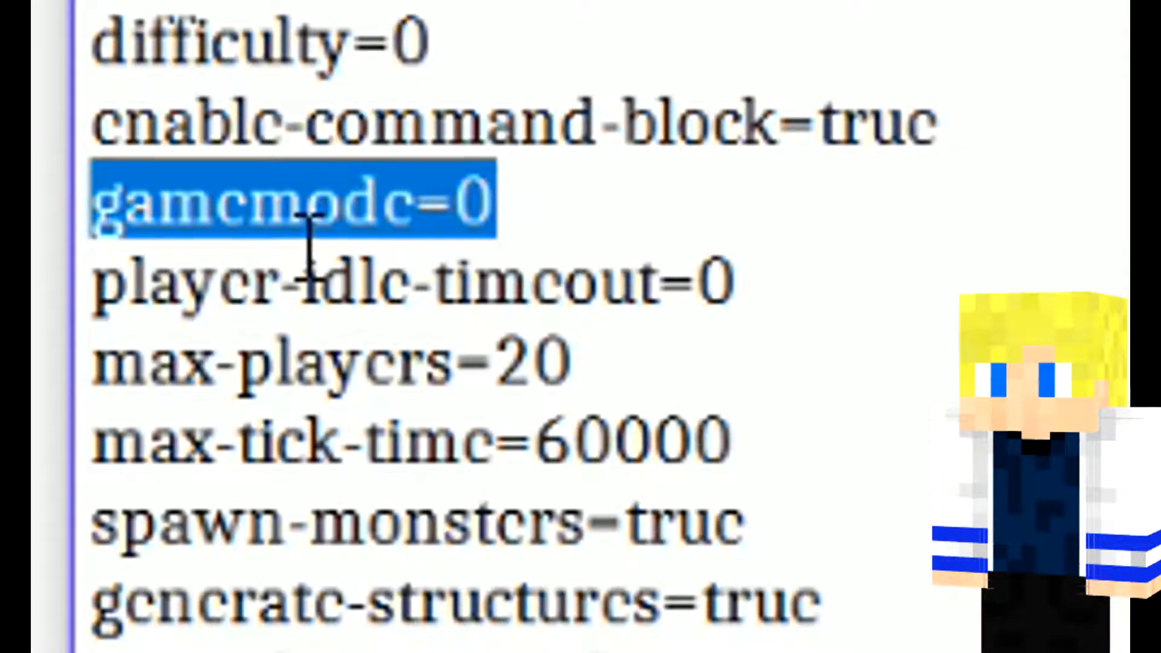
{"action": "left_click", "coordinate": [307, 259]}
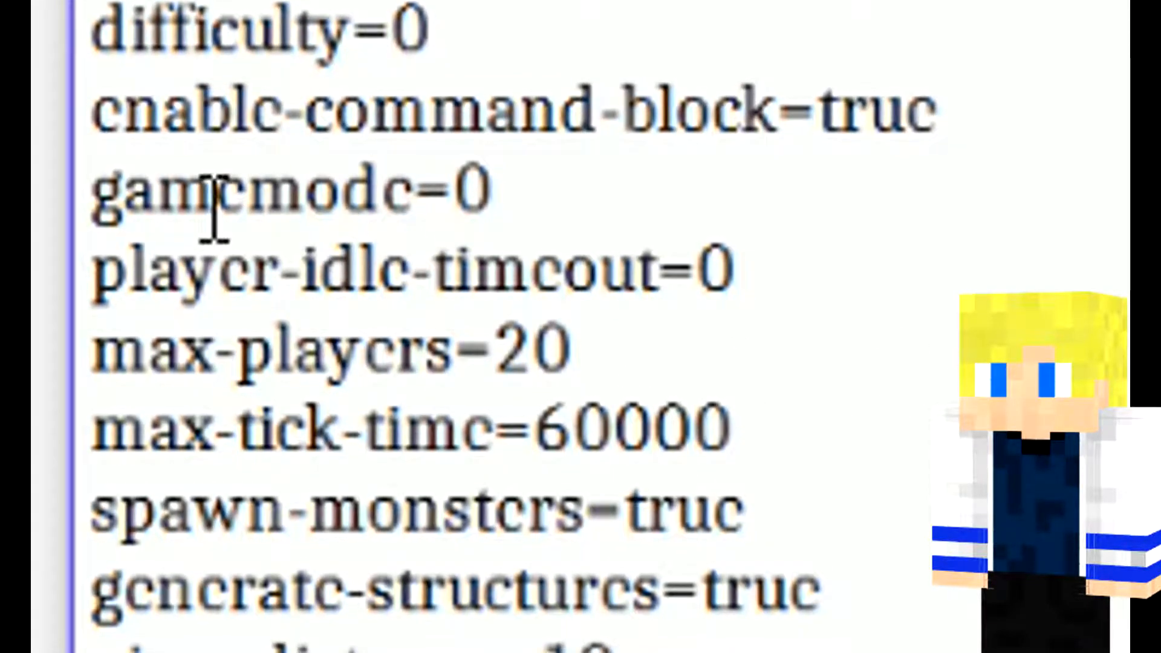
{"action": "left_click_drag", "start_coordinate": [493, 187], "coordinate": [457, 188]}
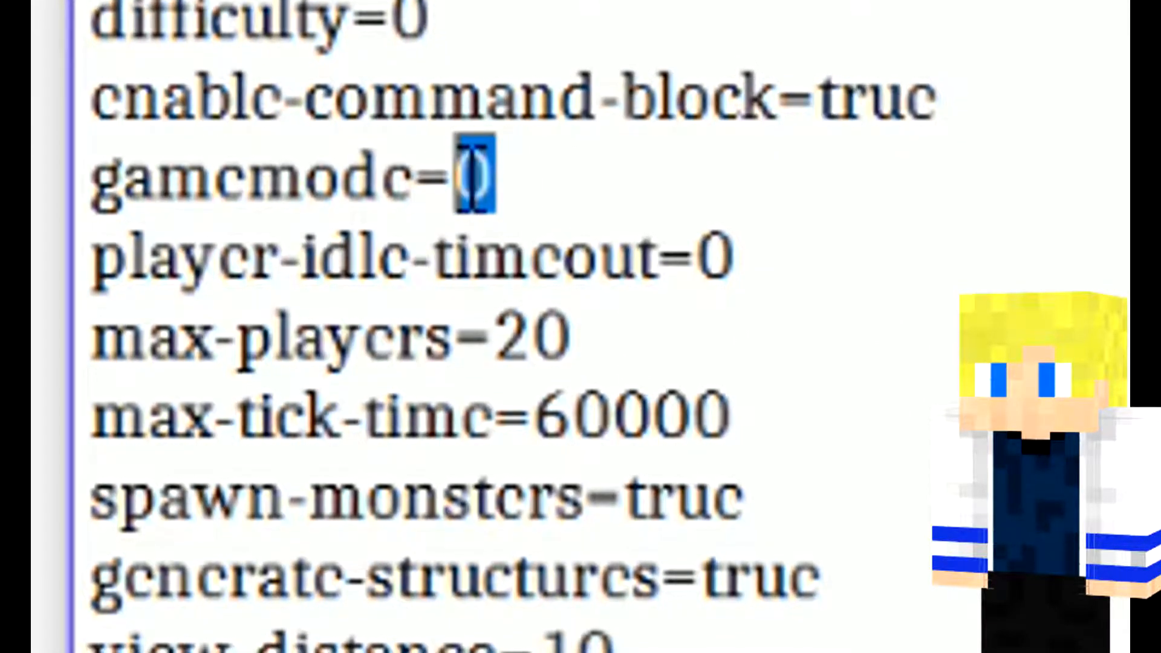
{"action": "left_click_drag", "start_coordinate": [596, 195], "coordinate": [393, 193]}
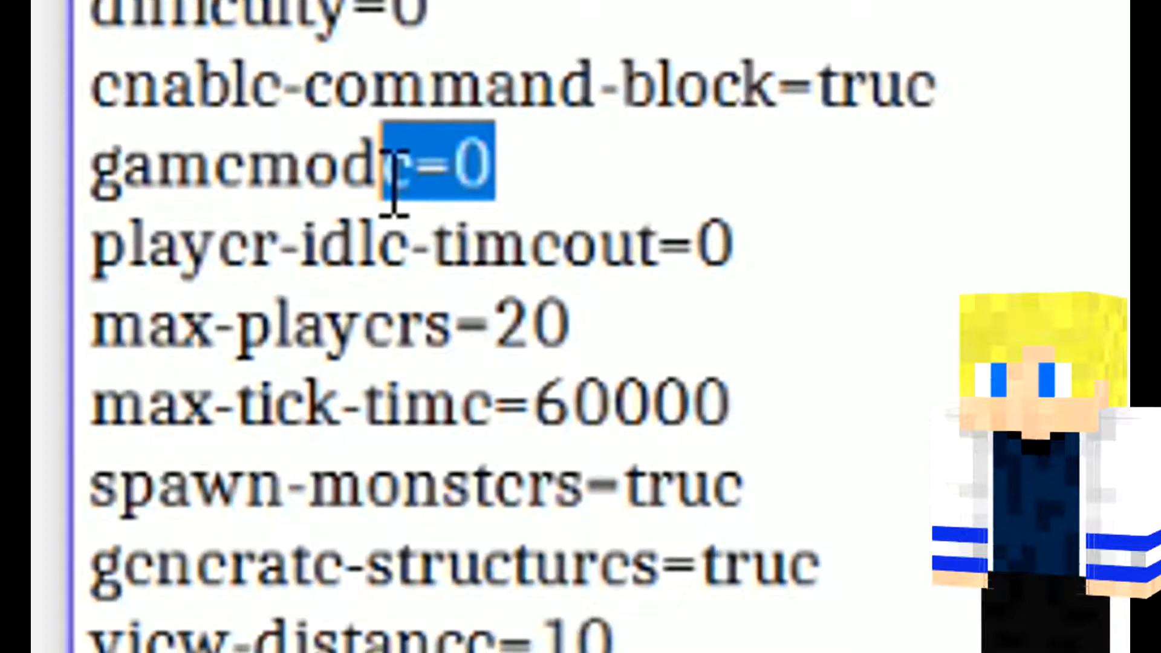
{"action": "left_click", "coordinate": [536, 181]}
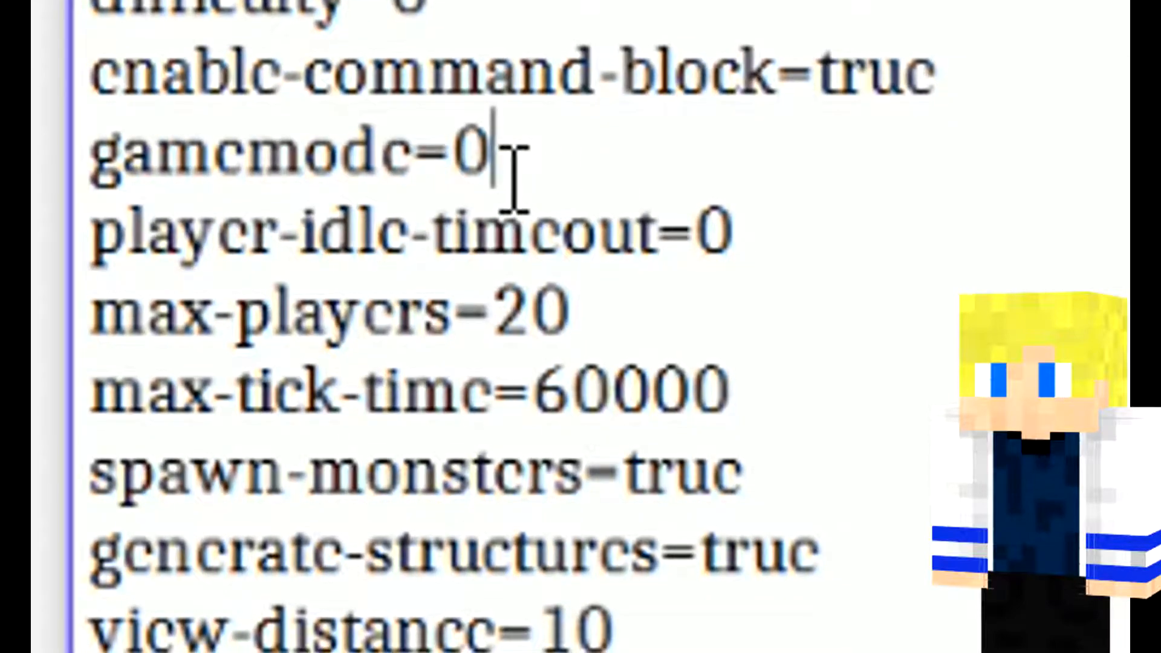
{"action": "key", "text": "BackSpace"}
{"action": "type", "text": "1"}
{"action": "key", "text": "BackSpace"}
{"action": "type", "text": "0"}
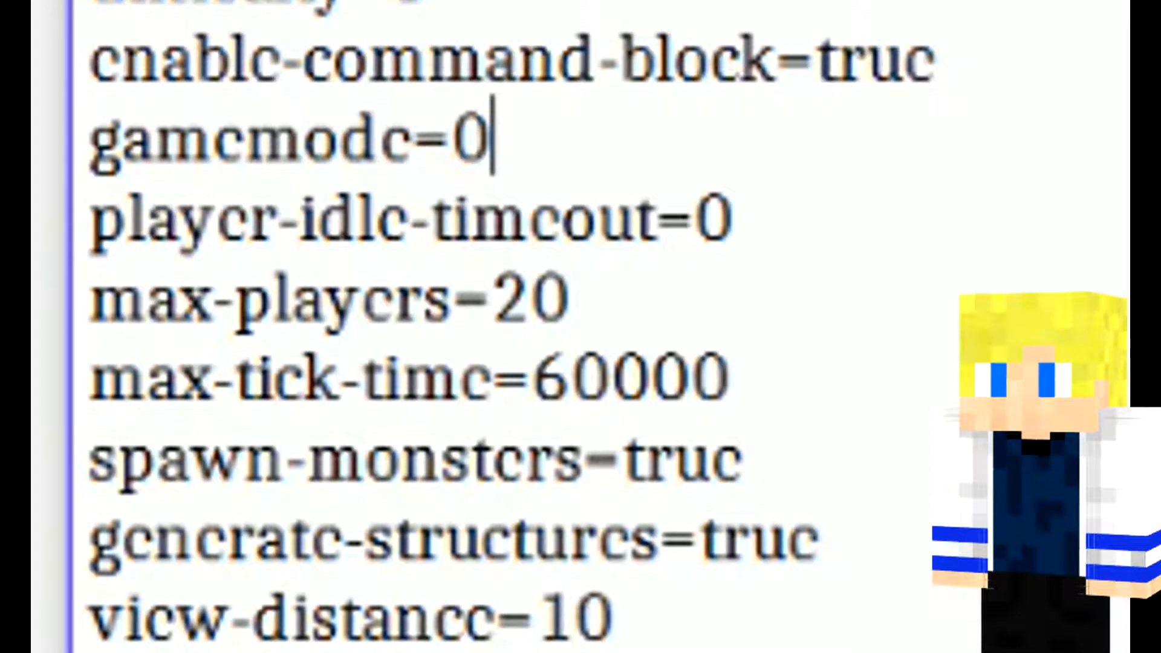
Step: Examine the player-idle-timeout setting in server.properties
{"action": "left_click_drag", "start_coordinate": [152, 228], "coordinate": [528, 208]}
{"action": "left_click", "coordinate": [808, 218]}
{"action": "left_click_drag", "start_coordinate": [808, 218], "coordinate": [116, 202]}
{"action": "left_click", "coordinate": [806, 208]}
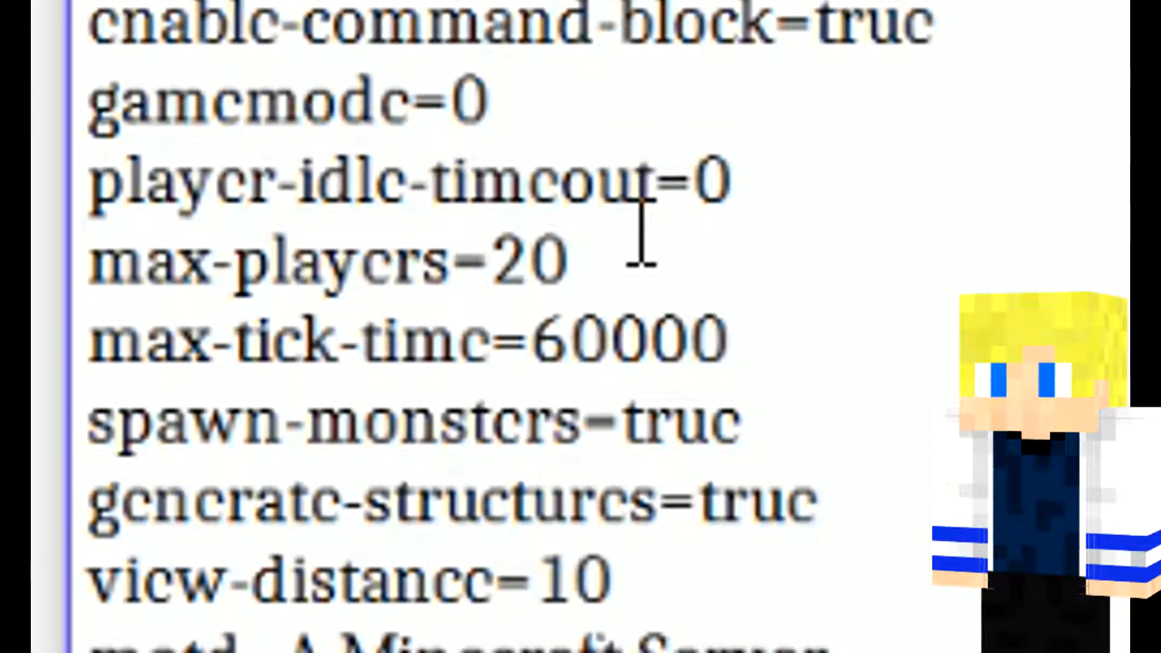
Step: Set max-players to 99 in server.properties
{"action": "left_click", "coordinate": [641, 239]}
{"action": "left_click_drag", "start_coordinate": [641, 239], "coordinate": [488, 248]}
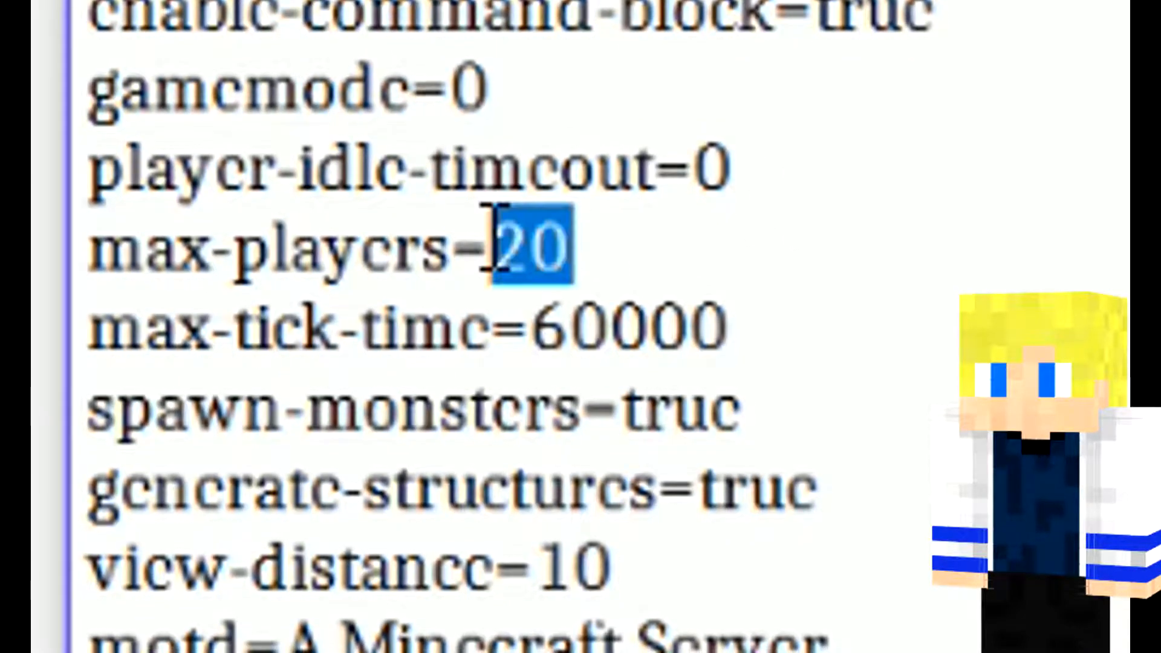
{"action": "type", "text": "99"}
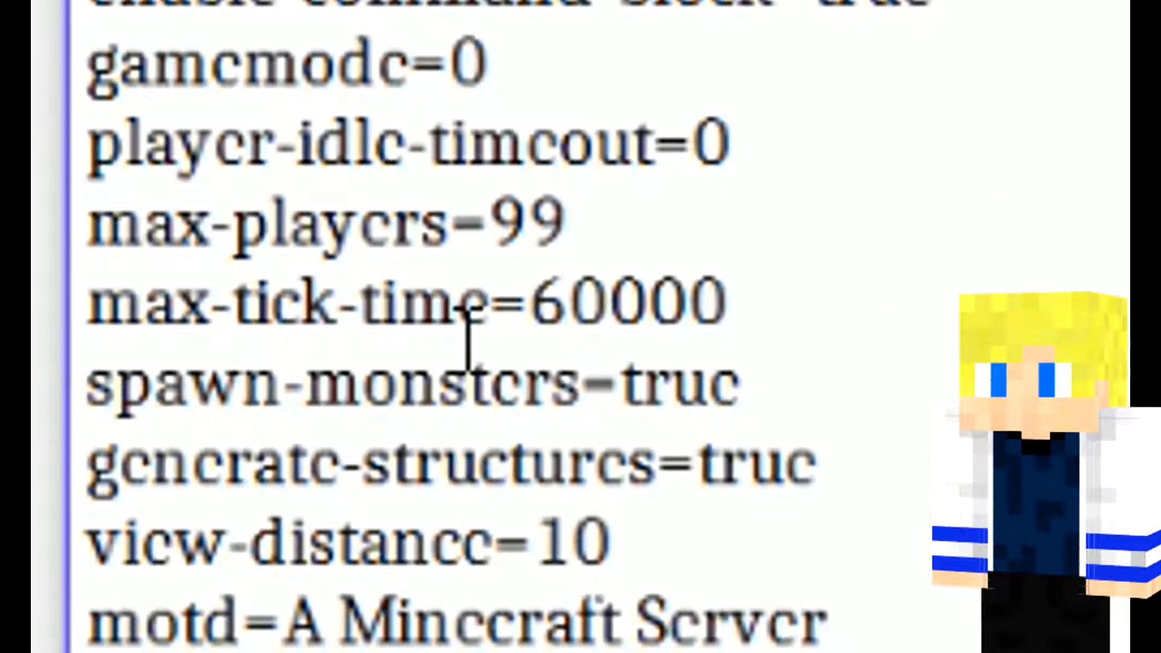
Step: Go through the max-tick-time, spawn-monsters, generate-structures and view-distance settings
{"action": "left_click_drag", "start_coordinate": [732, 309], "coordinate": [184, 314]}
{"action": "left_click", "coordinate": [191, 313]}
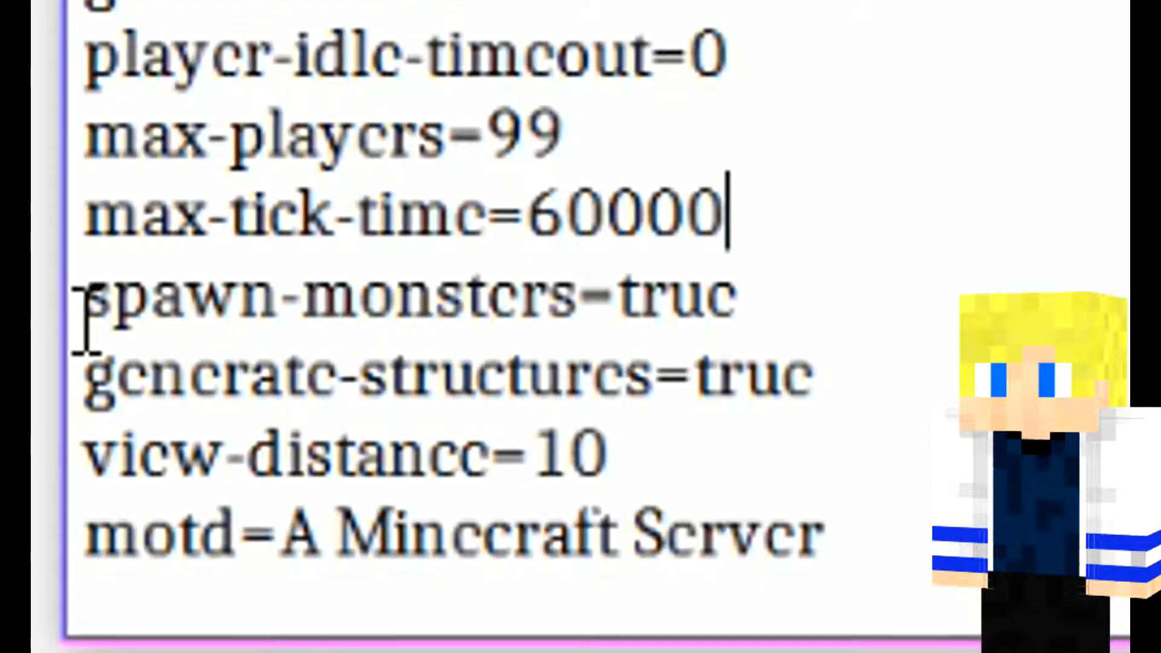
{"action": "left_click_drag", "start_coordinate": [85, 320], "coordinate": [773, 285]}
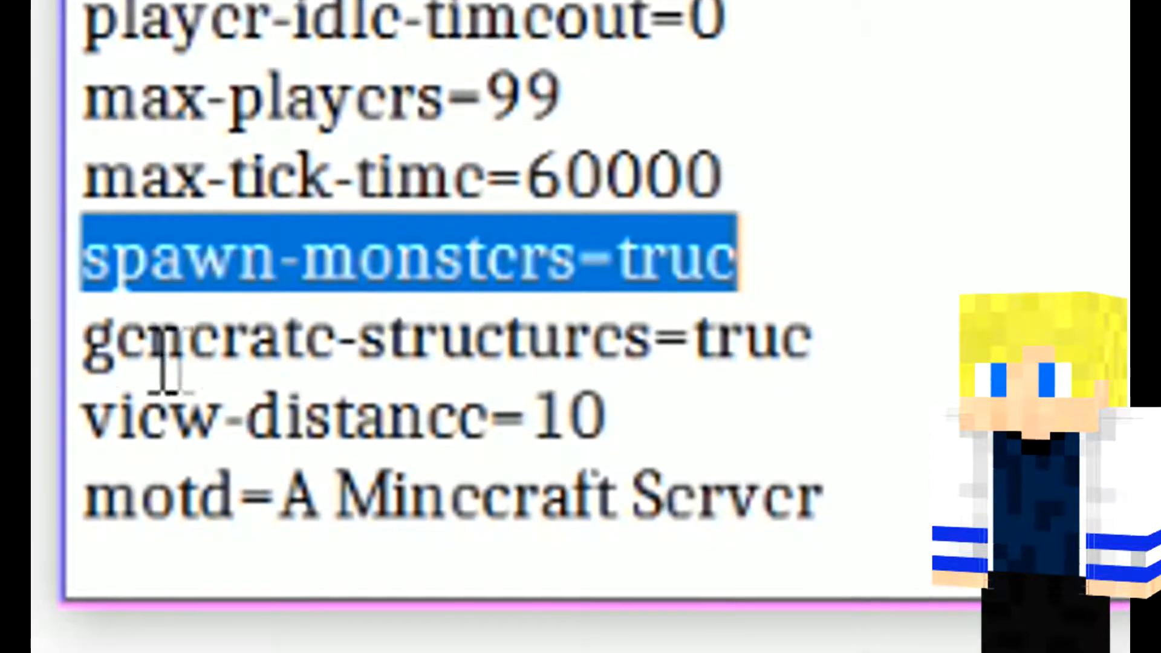
{"action": "left_click_drag", "start_coordinate": [82, 337], "coordinate": [796, 323]}
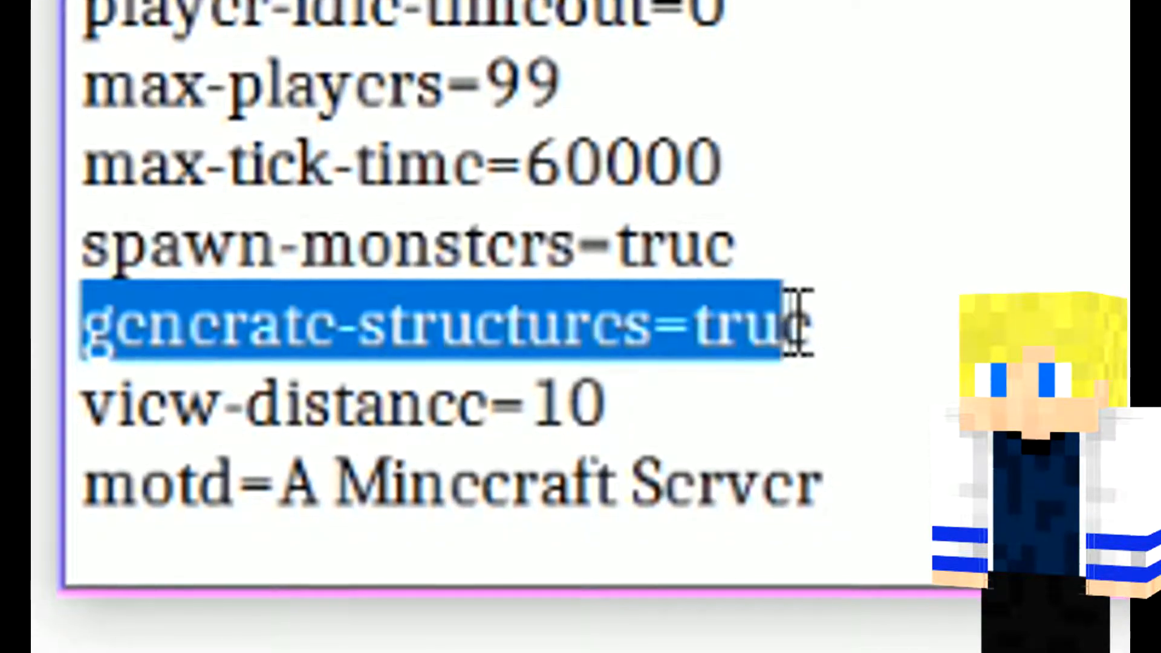
{"action": "left_click", "coordinate": [819, 325]}
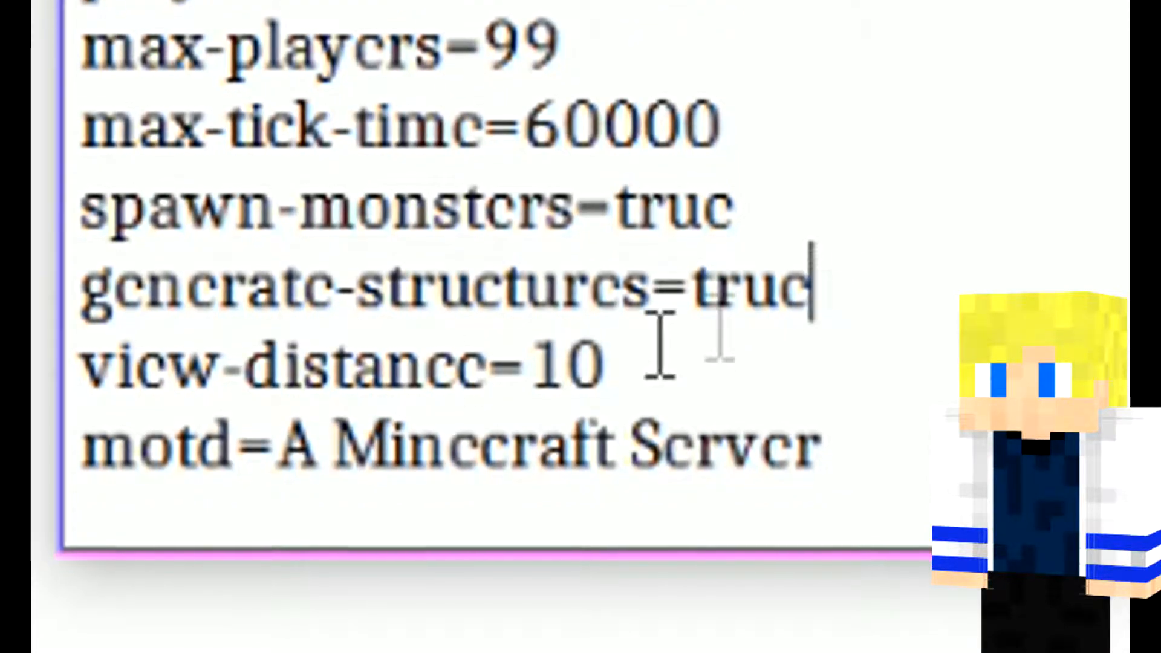
{"action": "left_click_drag", "start_coordinate": [96, 387], "coordinate": [554, 351]}
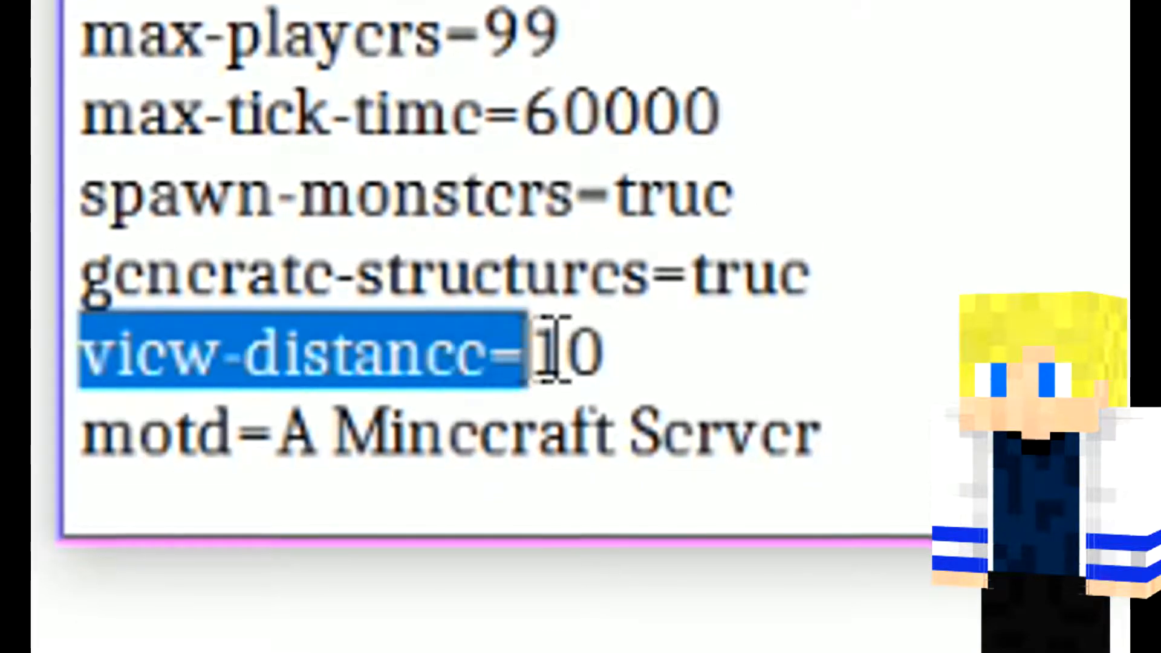
{"action": "left_click", "coordinate": [611, 342]}
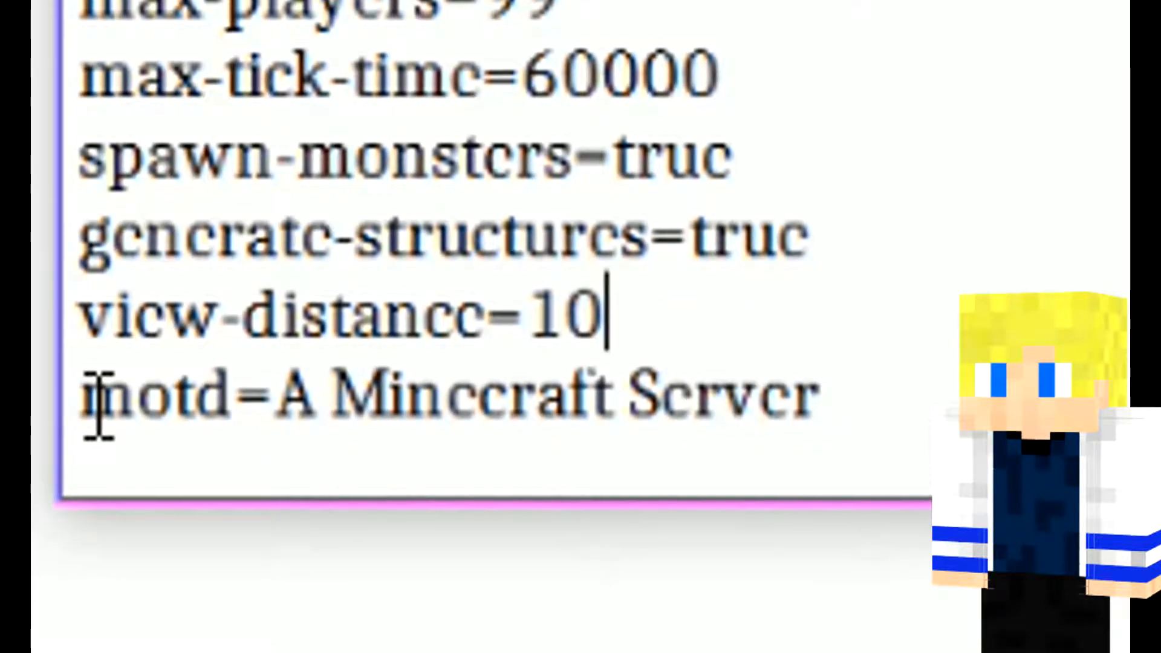
Step: Replace the motd text in server.properties with "dites cc a ytb"
{"action": "left_click_drag", "start_coordinate": [96, 409], "coordinate": [547, 345]}
{"action": "left_click_drag", "start_coordinate": [827, 387], "coordinate": [294, 383]}
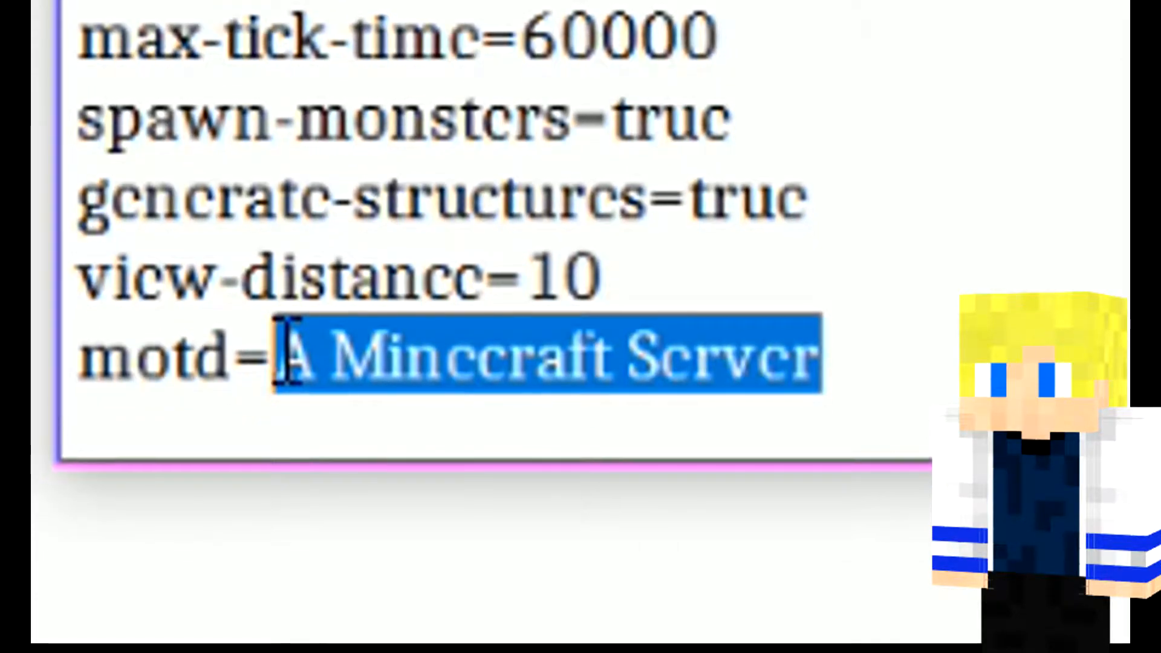
{"action": "type", "text": "dite"}
{"action": "type", "text": "s ce a "}
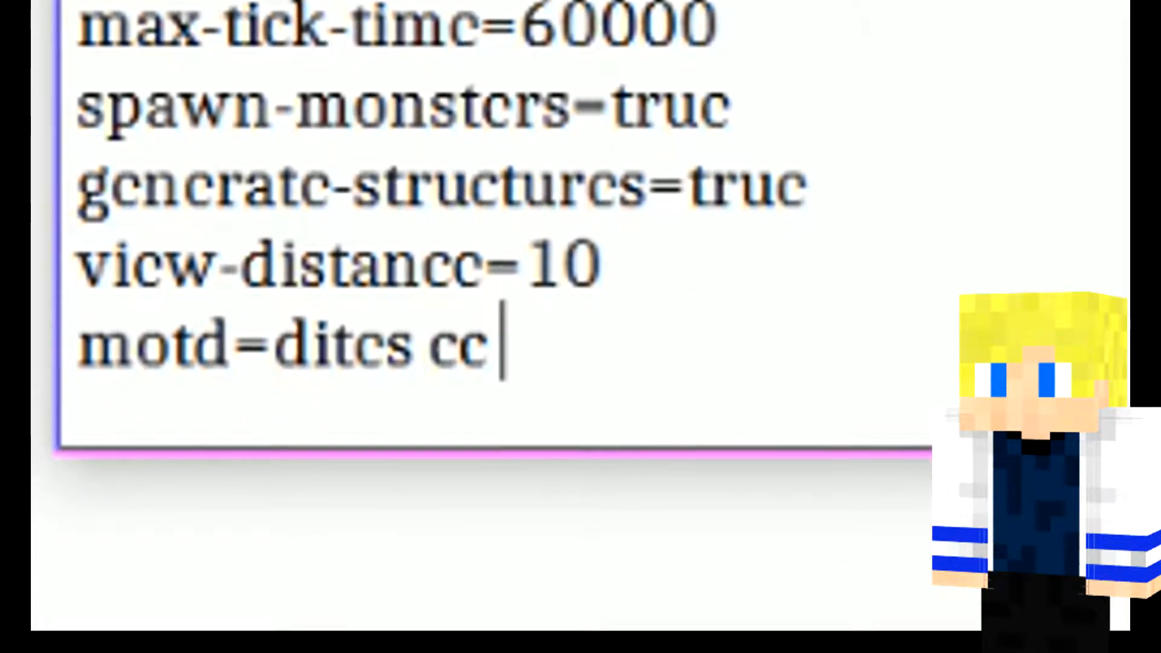
{"action": "type", "text": "ytb"}
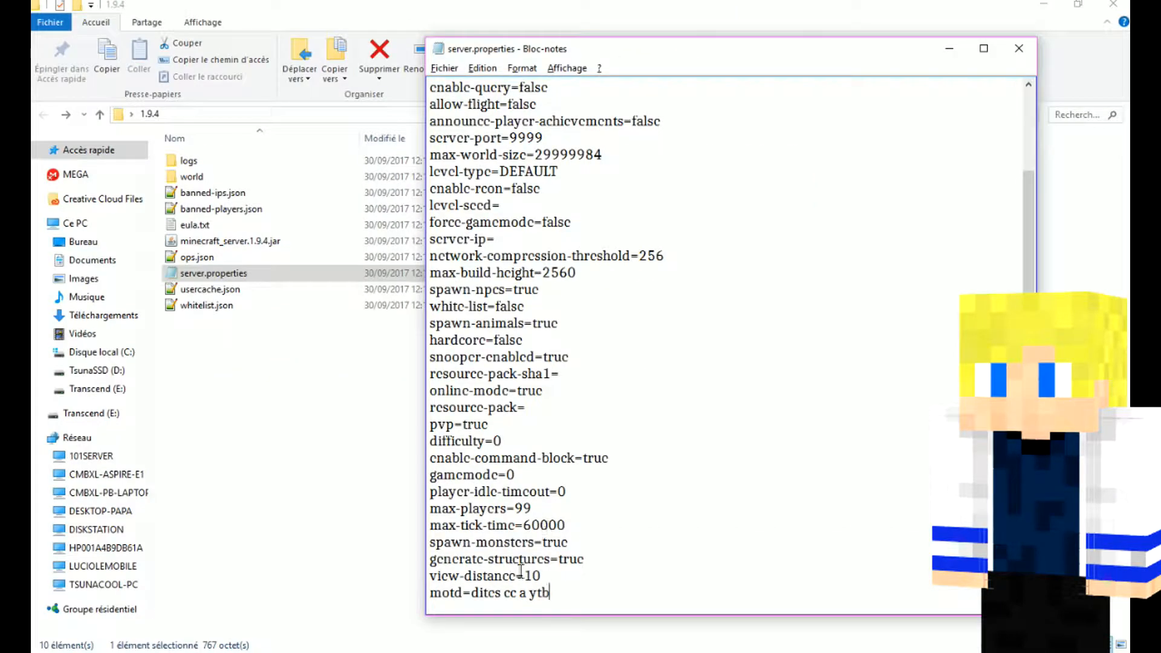
{"action": "key", "text": "Return"}
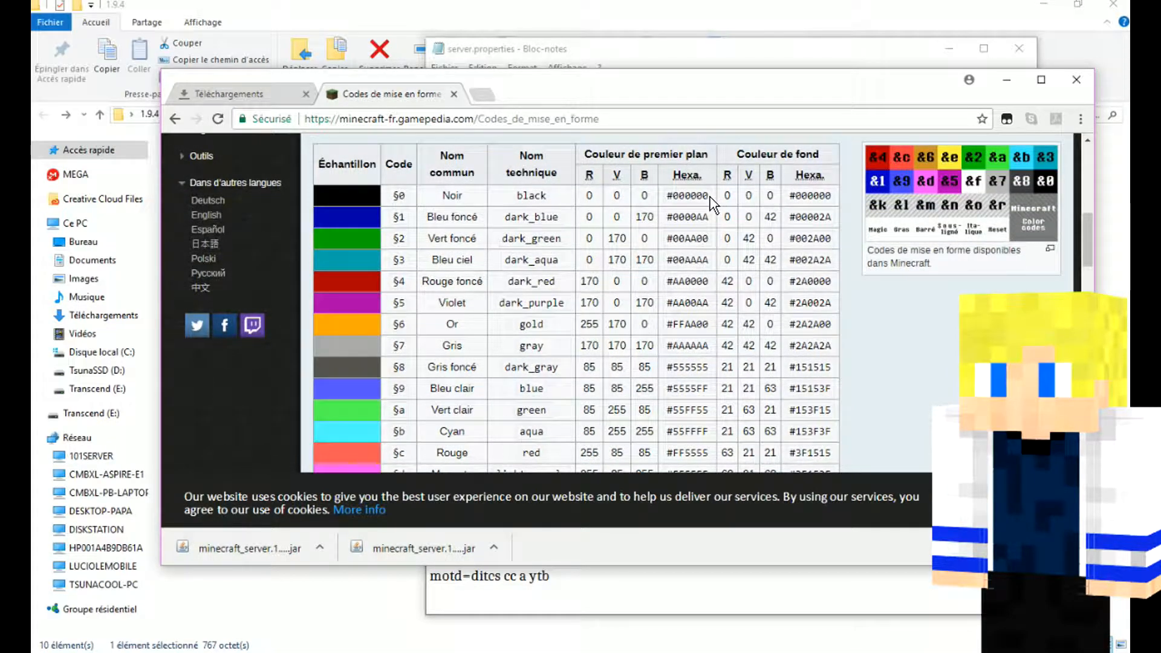
Step: Look through the colour and text formatting codes on the Minecraft wiki page in the browser
{"action": "scroll", "coordinate": [541, 197], "scroll_direction": "down", "scroll_amount": 4}
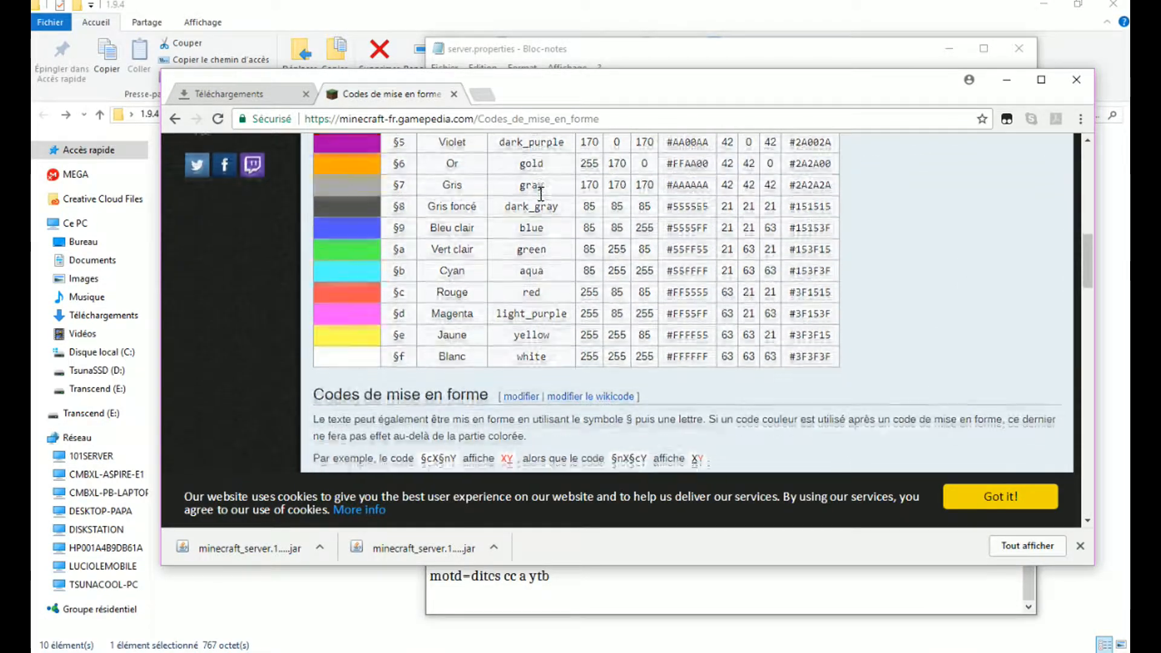
{"action": "scroll", "coordinate": [541, 196], "scroll_direction": "up", "scroll_amount": 4}
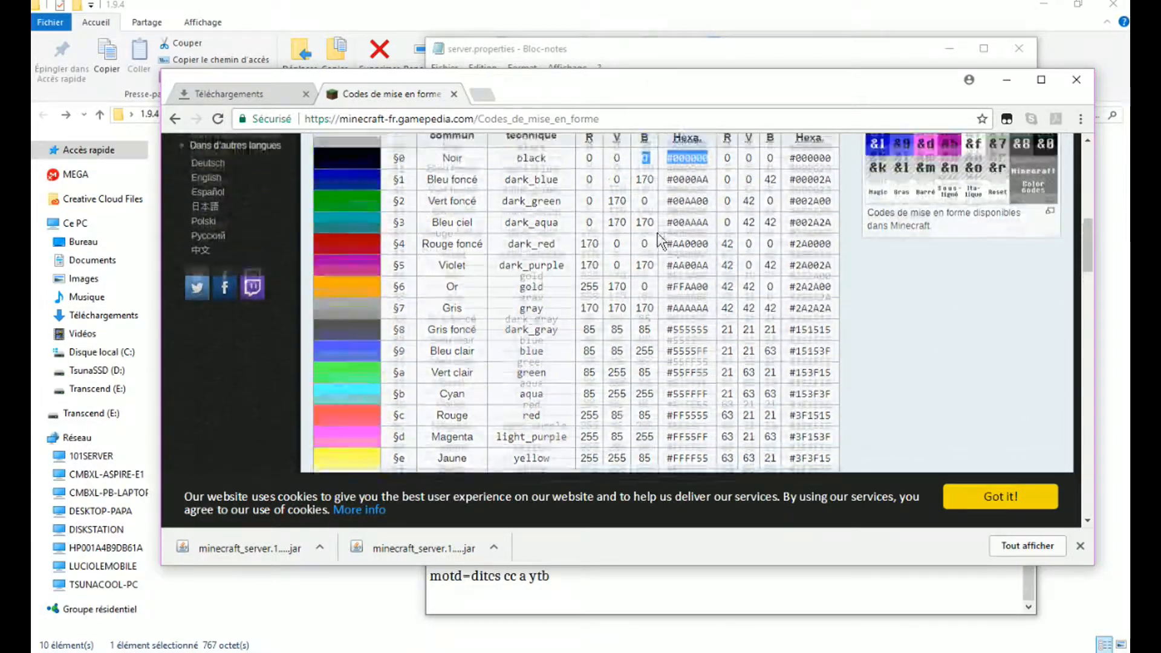
{"action": "scroll", "coordinate": [476, 224], "scroll_direction": "down", "scroll_amount": 12}
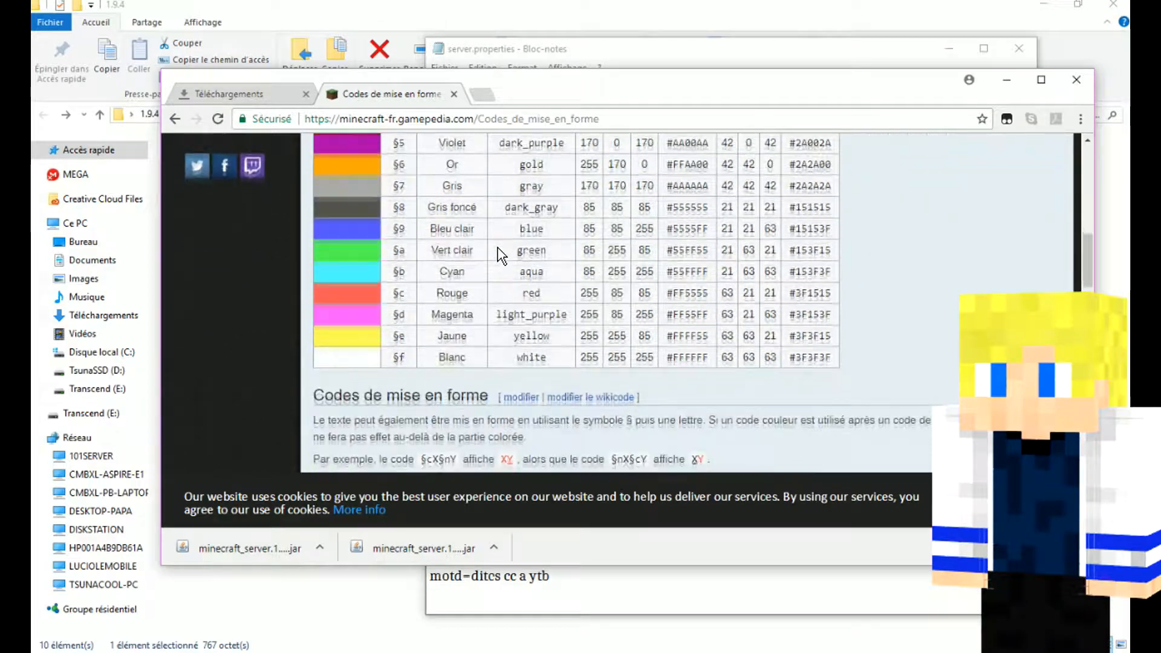
{"action": "scroll", "coordinate": [500, 256], "scroll_direction": "down", "scroll_amount": 2}
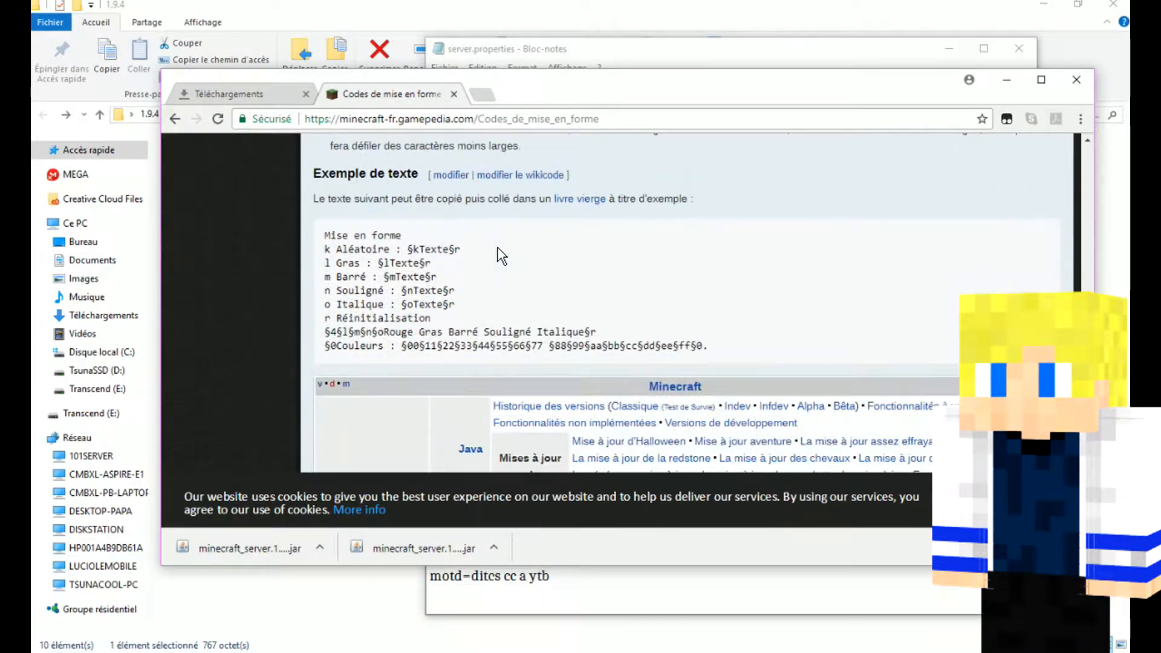
{"action": "scroll", "coordinate": [497, 255], "scroll_direction": "up", "scroll_amount": 12}
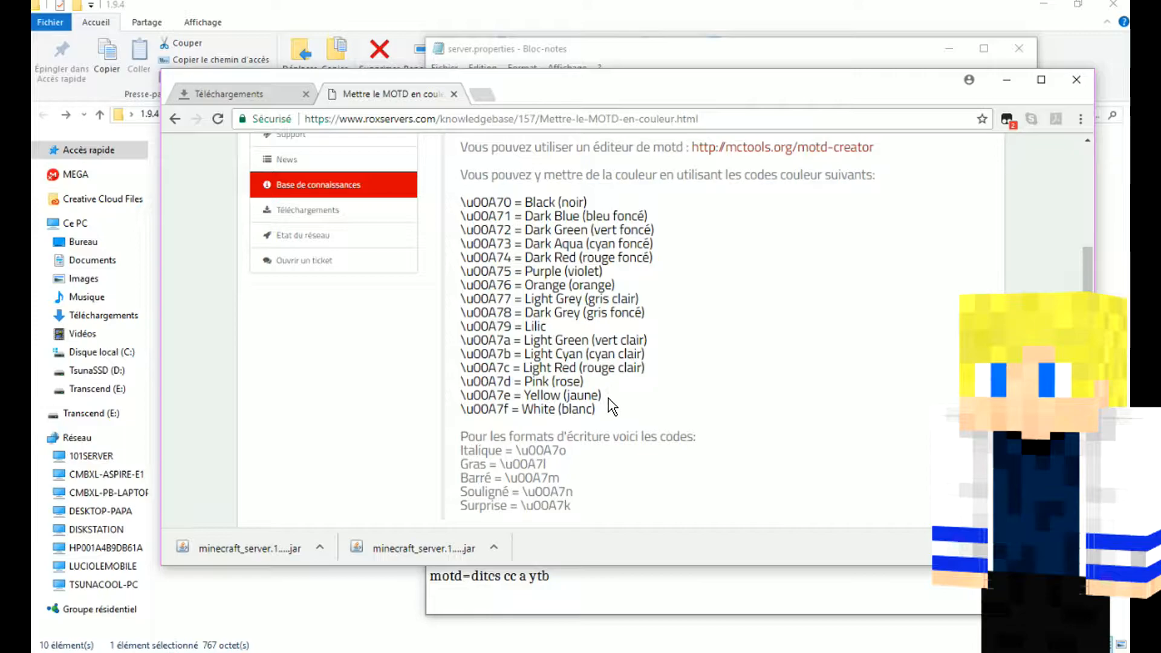
Step: Copy the purple colour code \u00A75 from the list on the roxservers page about coloured MOTDs
{"action": "left_click_drag", "start_coordinate": [608, 399], "coordinate": [463, 206]}
{"action": "left_click", "coordinate": [493, 212]}
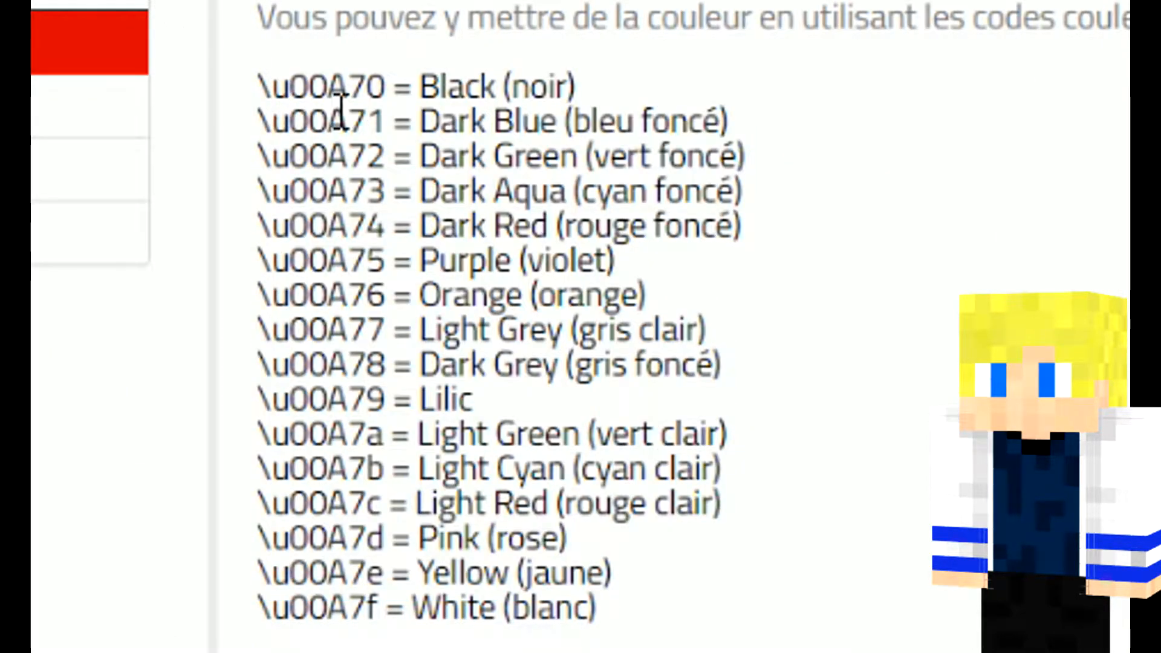
{"action": "left_click_drag", "start_coordinate": [392, 91], "coordinate": [269, 60]}
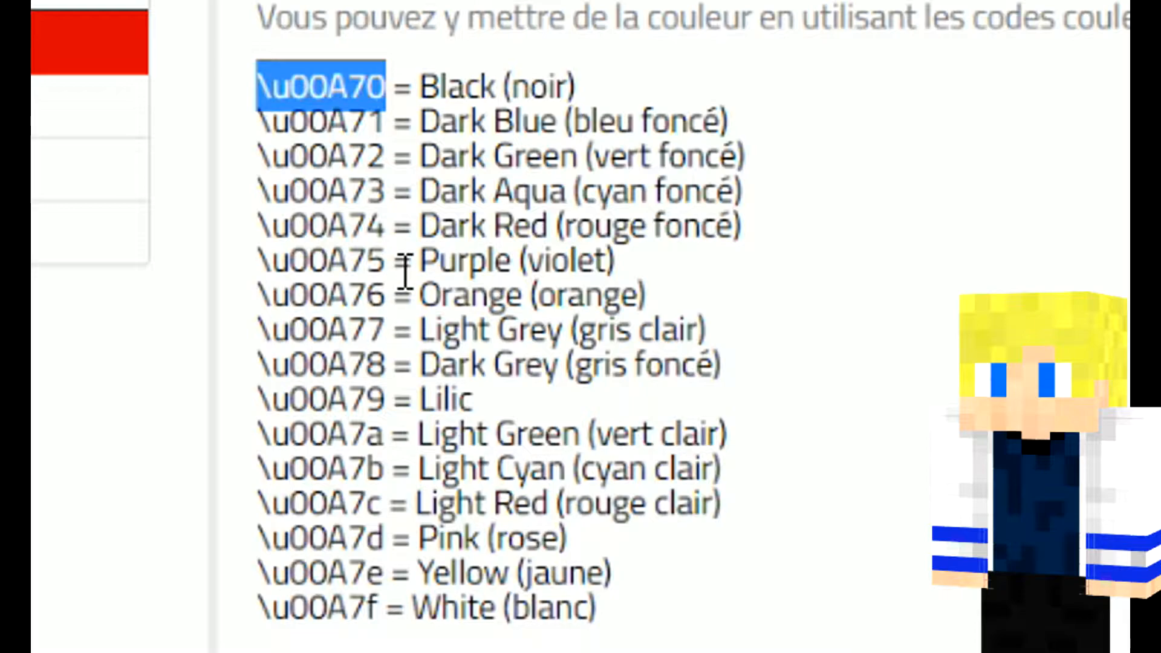
{"action": "left_click_drag", "start_coordinate": [388, 262], "coordinate": [246, 277]}
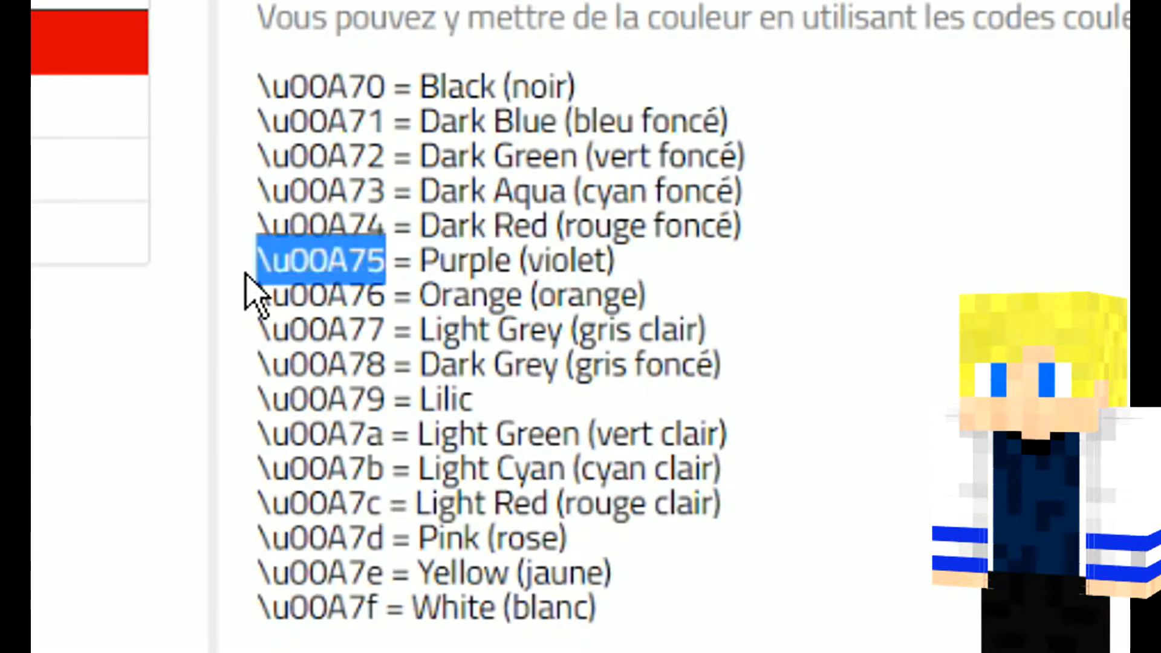
{"action": "right_click", "coordinate": [287, 269]}
{"action": "left_click", "coordinate": [356, 299]}
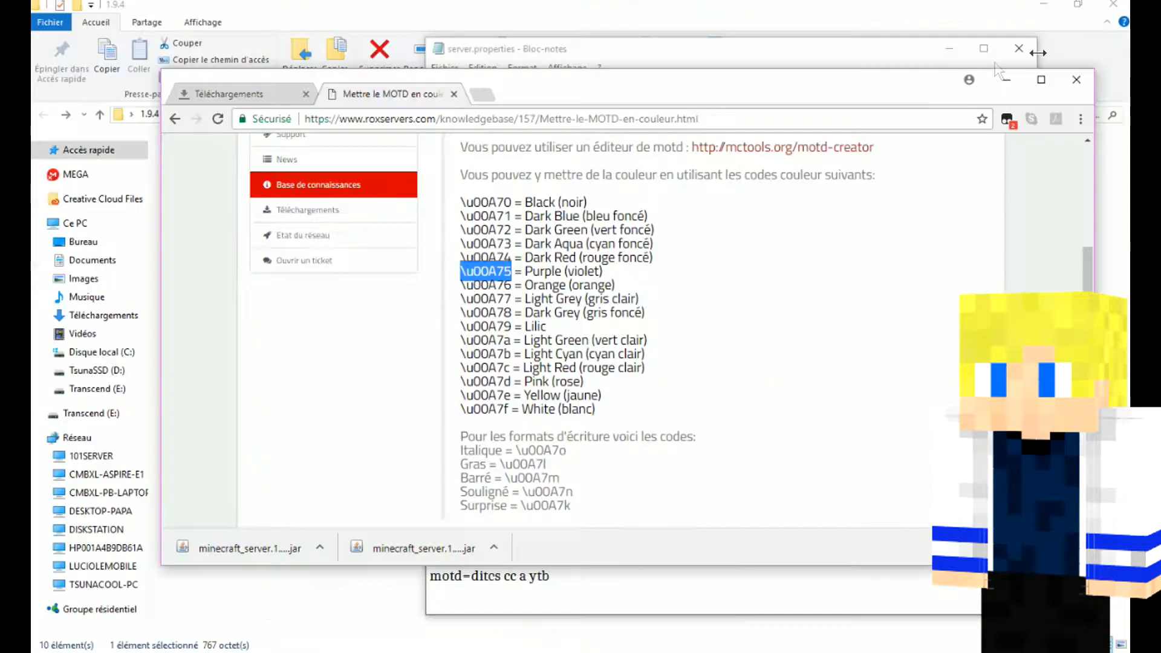
Step: Back in Notepad, insert \u00A75 directly before "ytb" in the motd line, and save and close server.properties
{"action": "left_click", "coordinate": [1007, 84]}
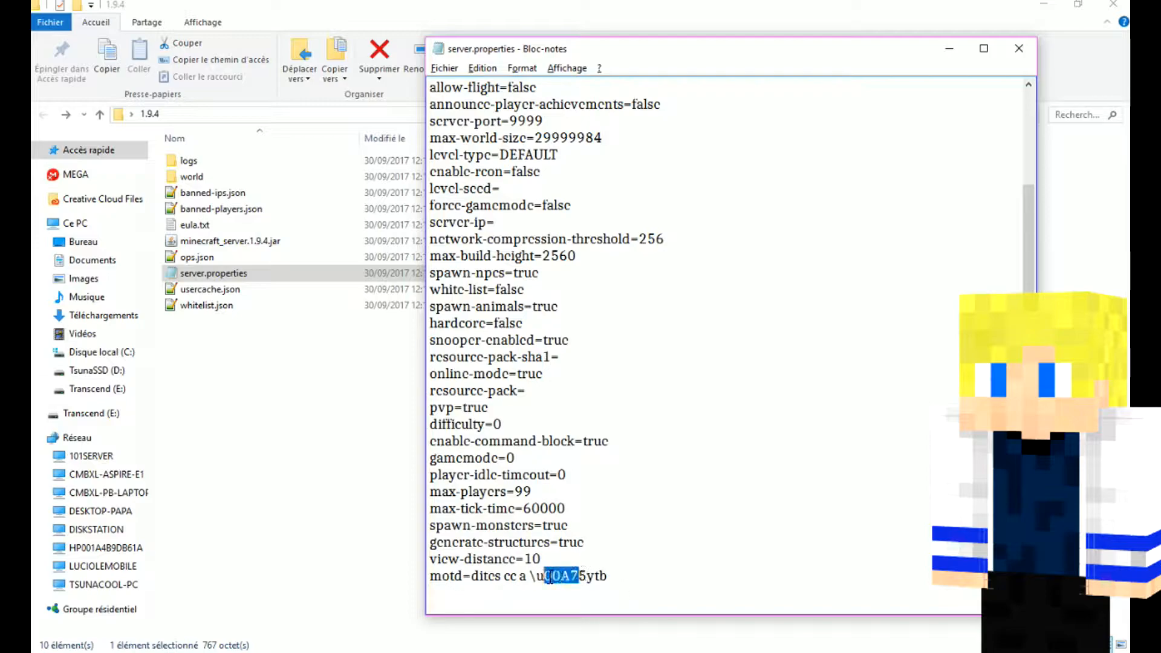
{"action": "left_click", "coordinate": [459, 68]}
{"action": "left_click", "coordinate": [481, 118]}
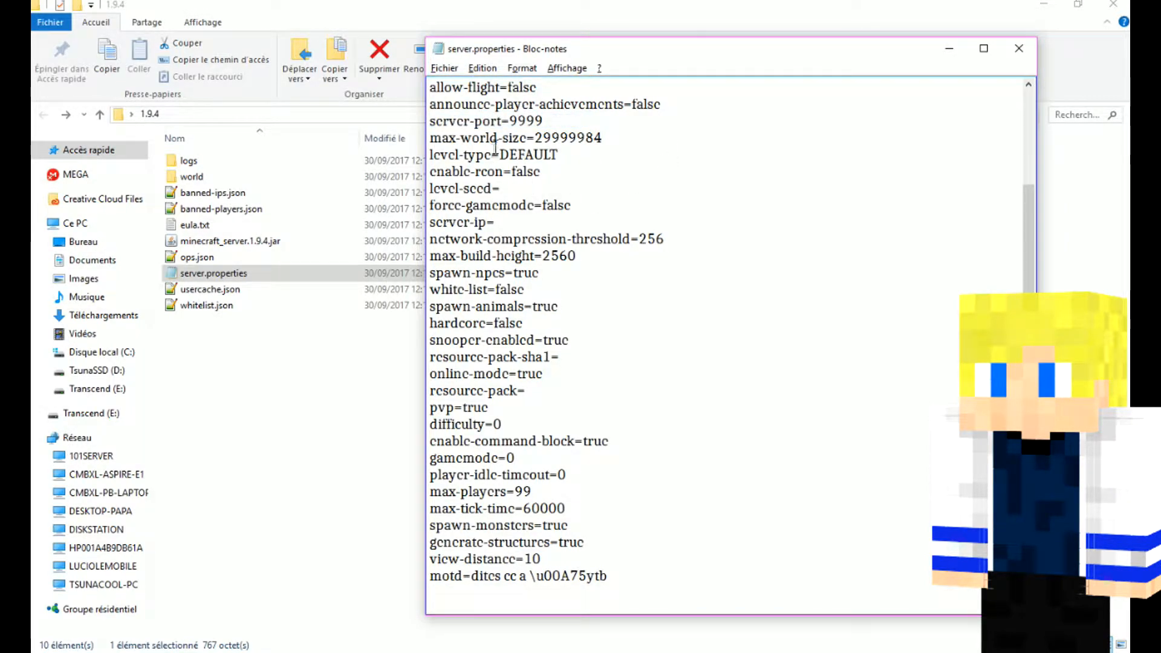
{"action": "scroll", "coordinate": [641, 301], "scroll_direction": "up", "scroll_amount": 3}
{"action": "scroll", "coordinate": [671, 101], "scroll_direction": "down", "scroll_amount": 3}
{"action": "left_click", "coordinate": [1028, 52]}
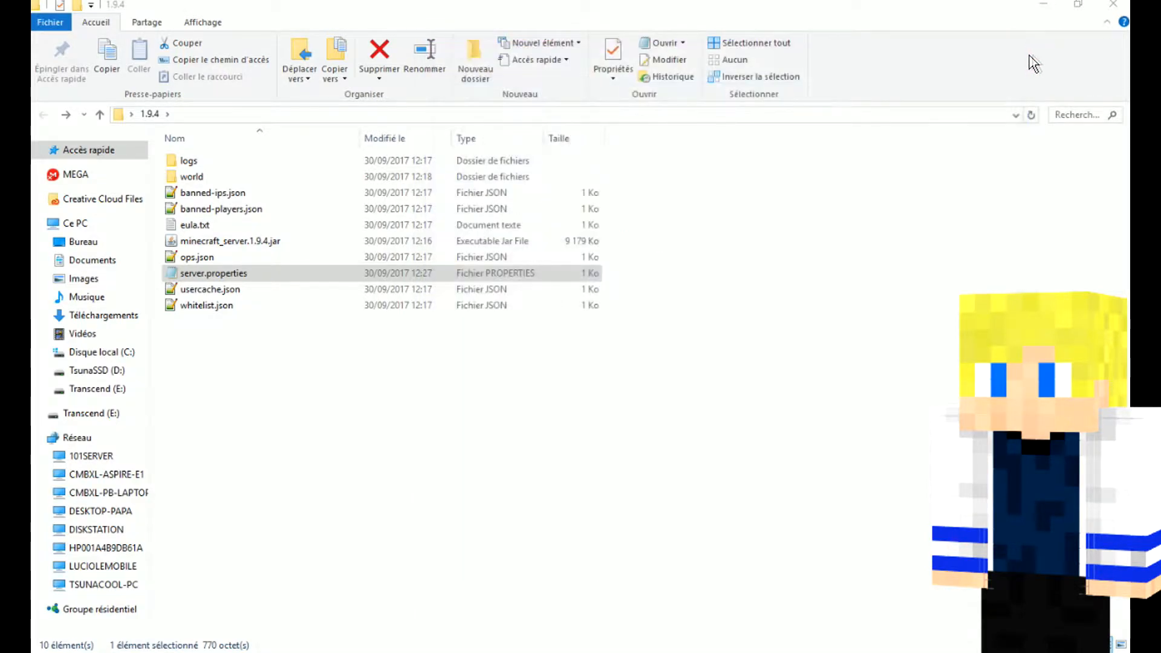
Step: Start the server from minecraft_server.1.9.4.jar and move its window clear of the file list
{"action": "double_click", "coordinate": [219, 246]}
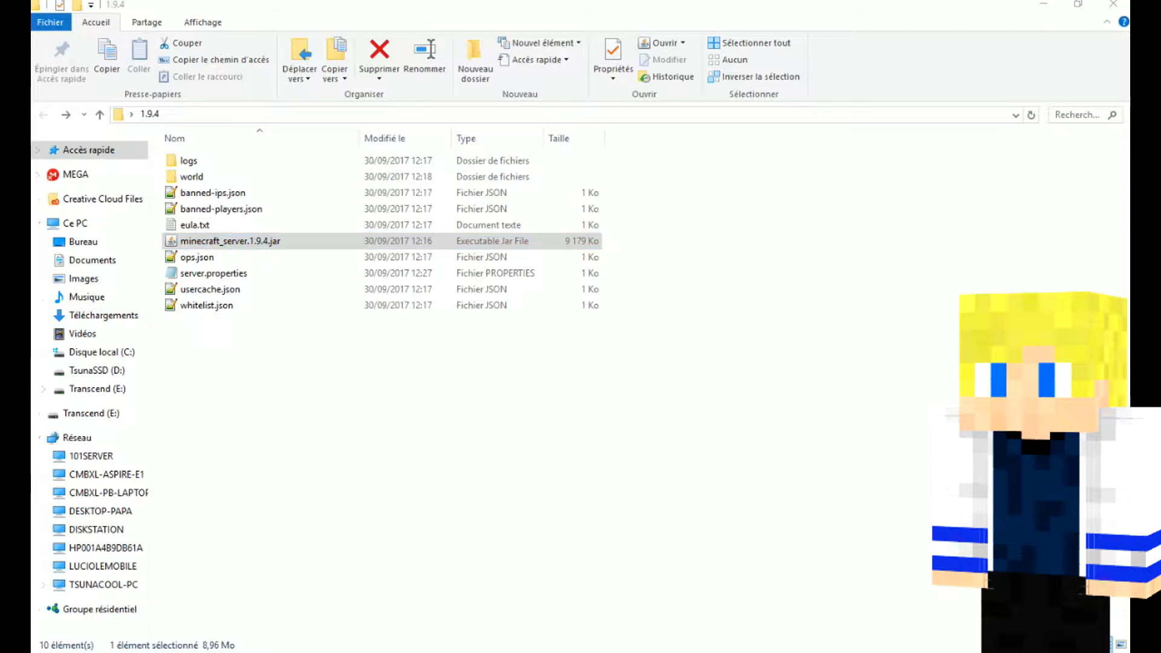
{"action": "left_click_drag", "start_coordinate": [405, 175], "coordinate": [740, 58]}
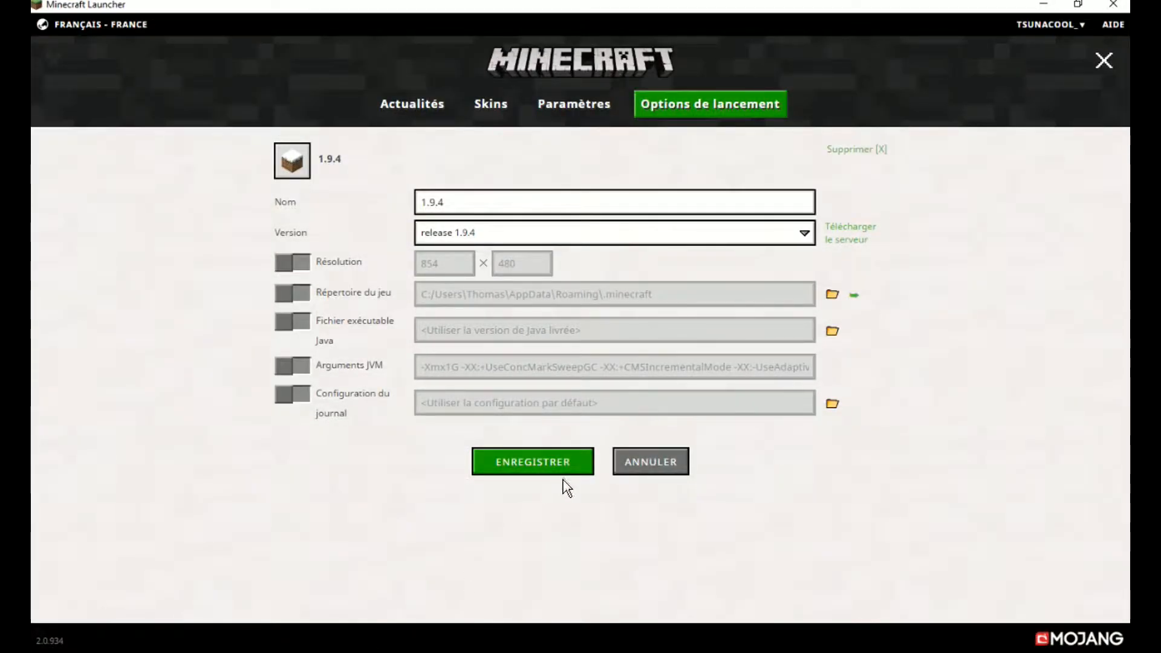
Step: In the Minecraft Launcher, save the 1.9.4 launch profile using release 1.9.4 and go to the news page
{"action": "left_click", "coordinate": [568, 459]}
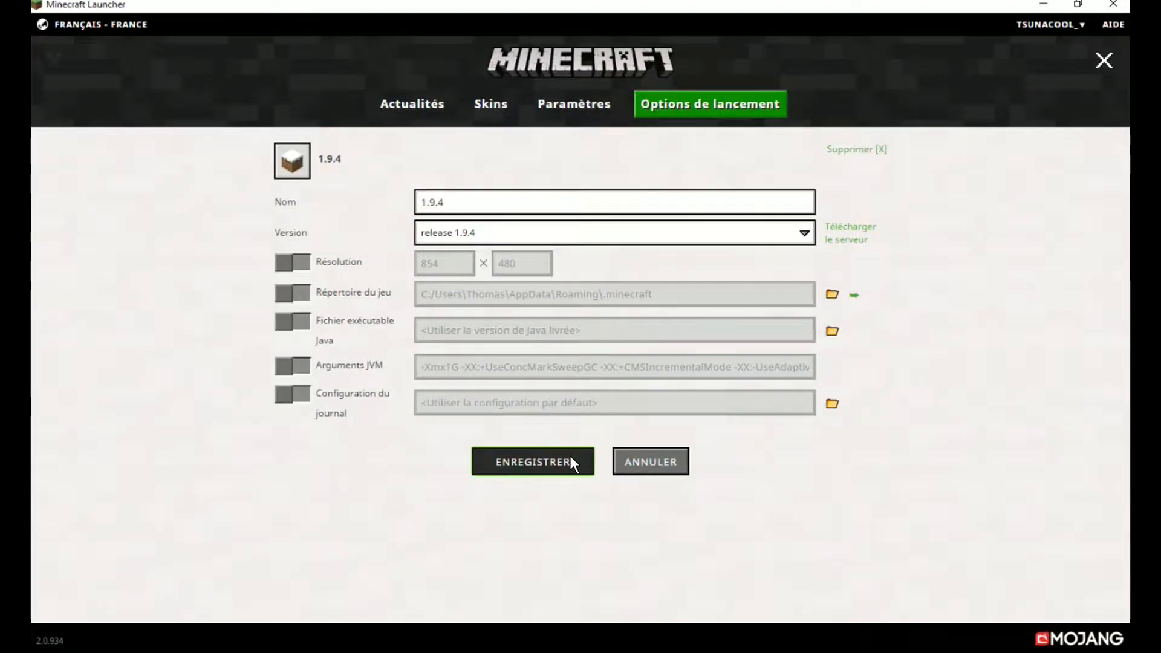
{"action": "left_click", "coordinate": [412, 104]}
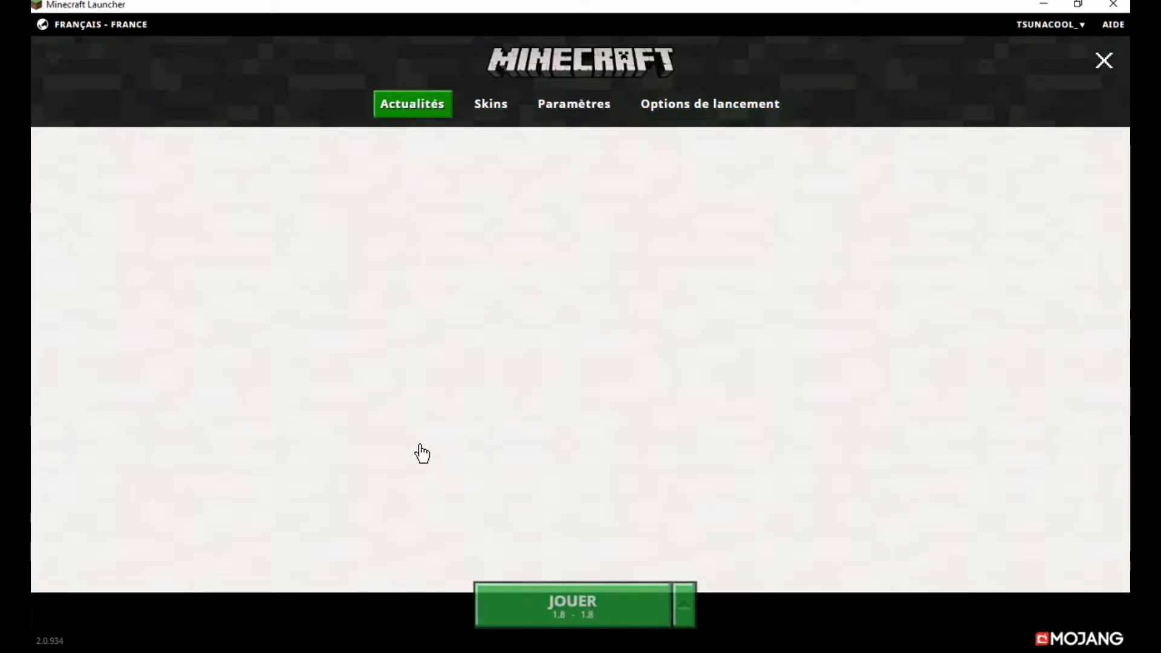
Step: Choose the 1.9.4 profile in the launcher and start the game with it
{"action": "left_click", "coordinate": [690, 606]}
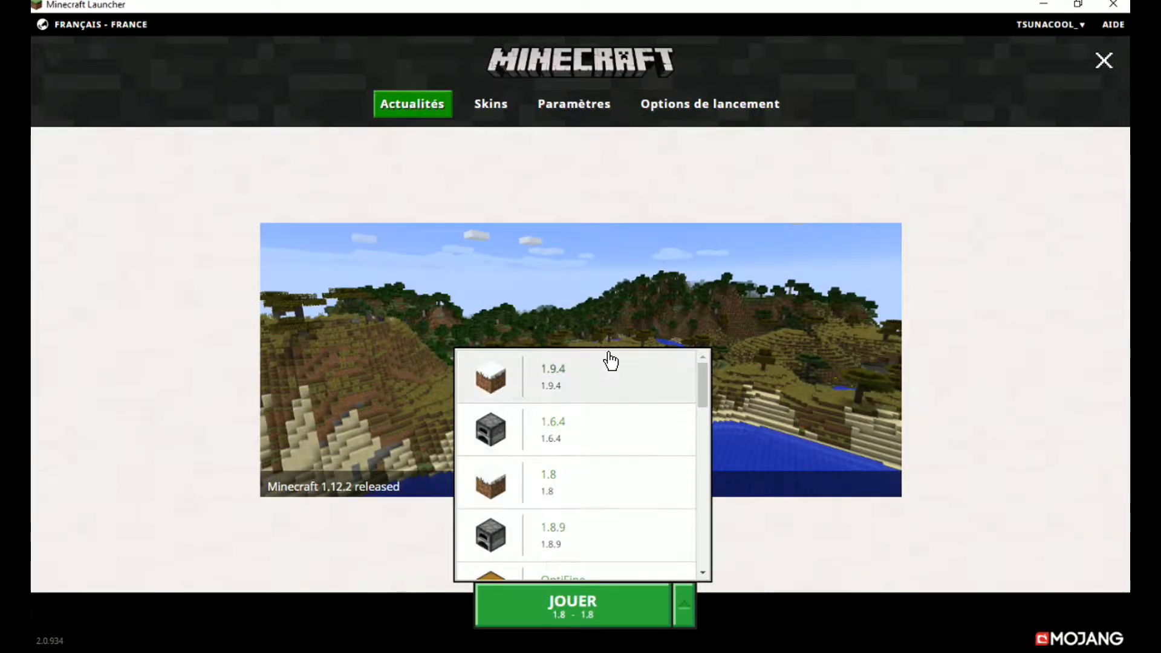
{"action": "left_click", "coordinate": [581, 378]}
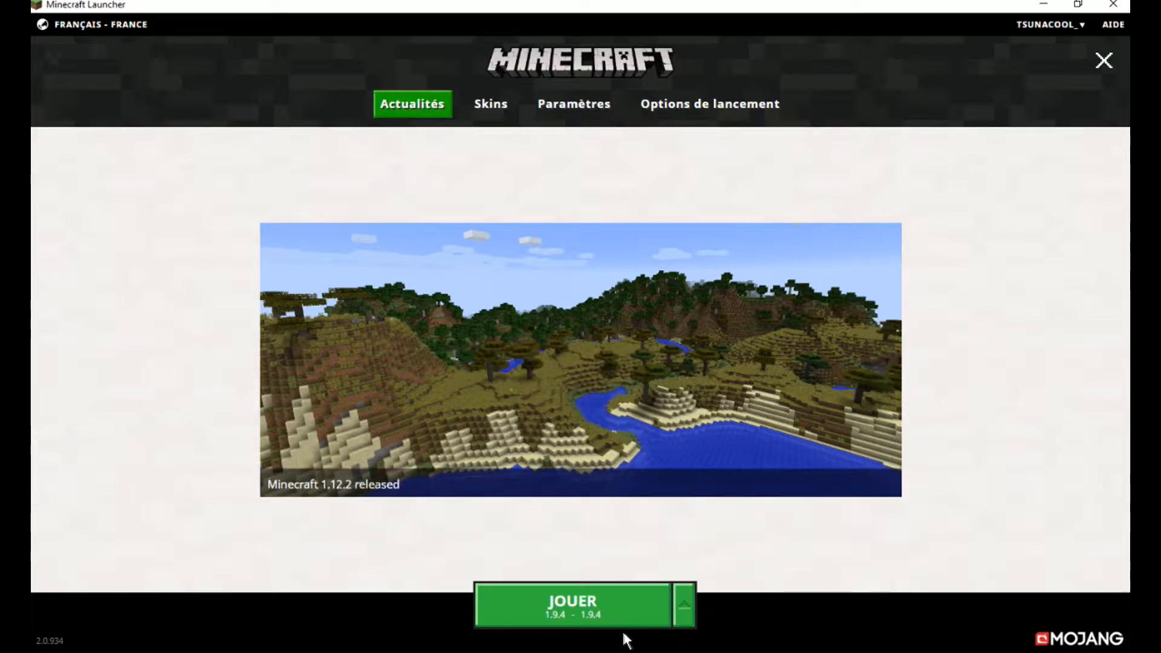
{"action": "left_click", "coordinate": [604, 616]}
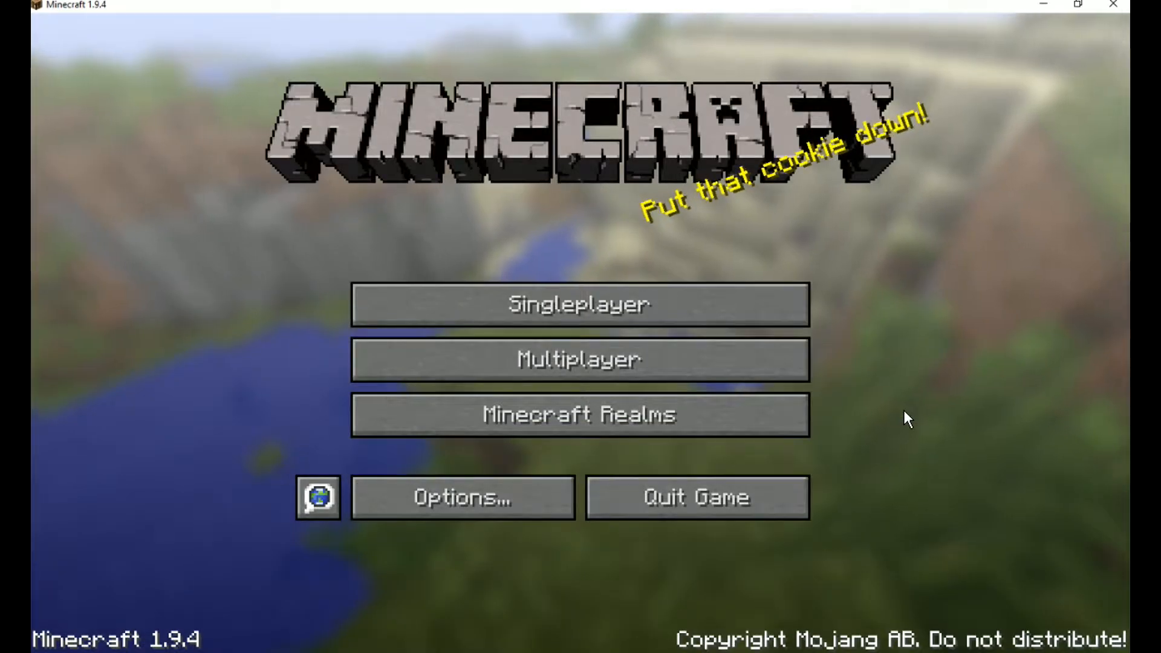
Step: Join the local server through a direct multiplayer connection to the address localhost:9999
{"action": "left_click", "coordinate": [651, 374]}
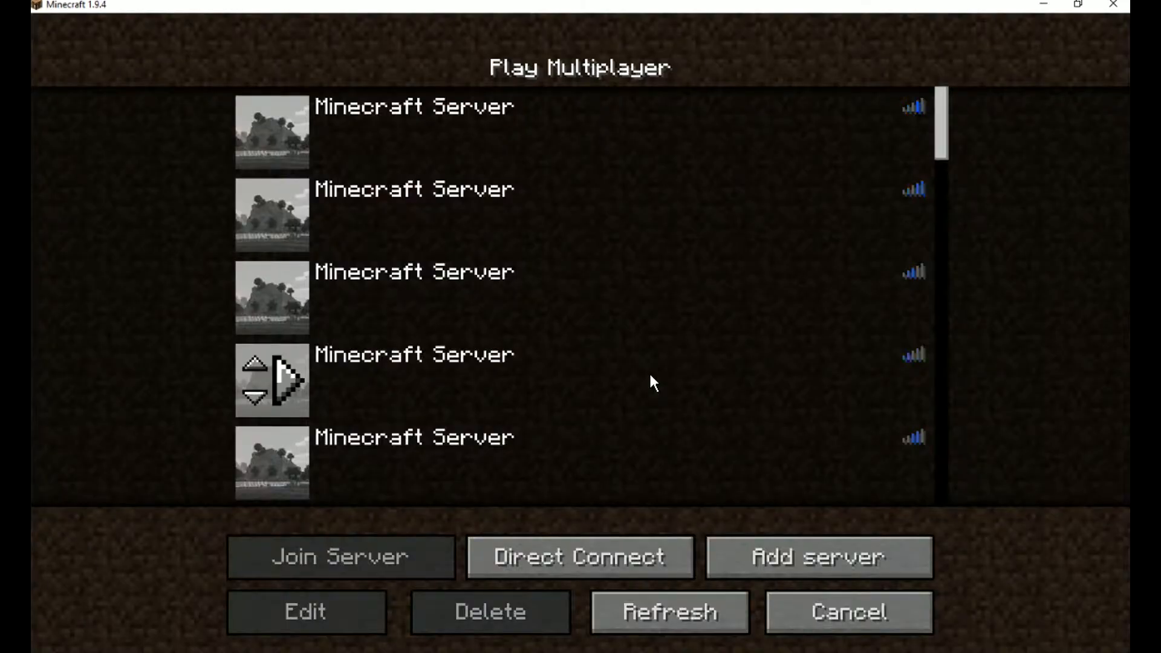
{"action": "left_click", "coordinate": [665, 558]}
{"action": "key", "text": "BackSpace"}
{"action": "key", "text": "BackSpace"}
{"action": "key", "text": "BackSpace"}
{"action": "key", "text": "BackSpace"}
{"action": "key", "text": "BackSpace"}
{"action": "key", "text": "BackSpace"}
{"action": "key", "text": "BackSpace"}
{"action": "key", "text": "BackSpace"}
{"action": "key", "text": "BackSpace"}
{"action": "key", "text": "BackSpace"}
{"action": "key", "text": "BackSpace"}
{"action": "key", "text": "BackSpace"}
{"action": "key", "text": "BackSpace"}
{"action": "key", "text": "BackSpace"}
{"action": "key", "text": "BackSpace"}
{"action": "key", "text": "BackSpace"}
{"action": "key", "text": "BackSpace"}
{"action": "key", "text": "BackSpace"}
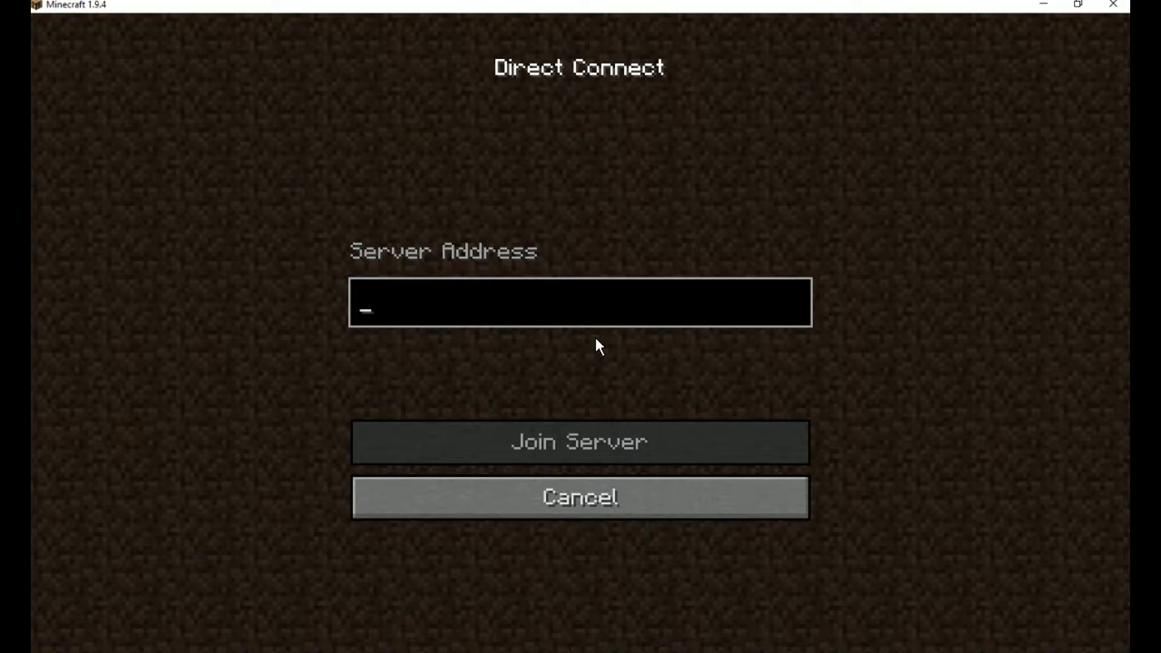
{"action": "type", "text": "lo"}
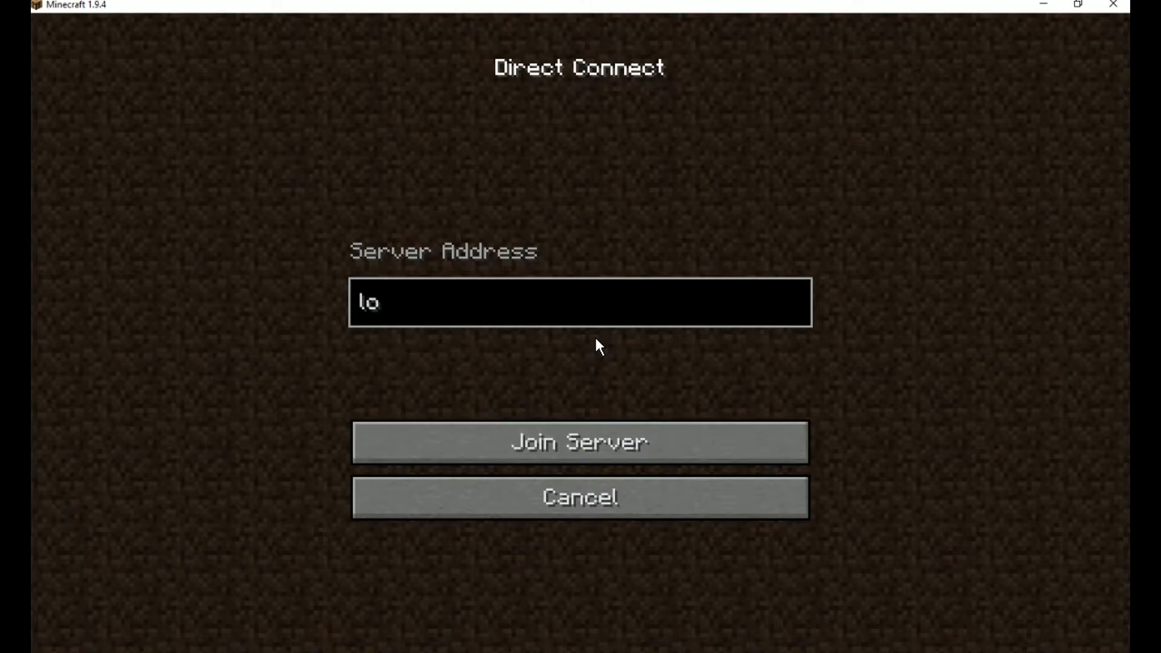
{"action": "type", "text": "calhost"}
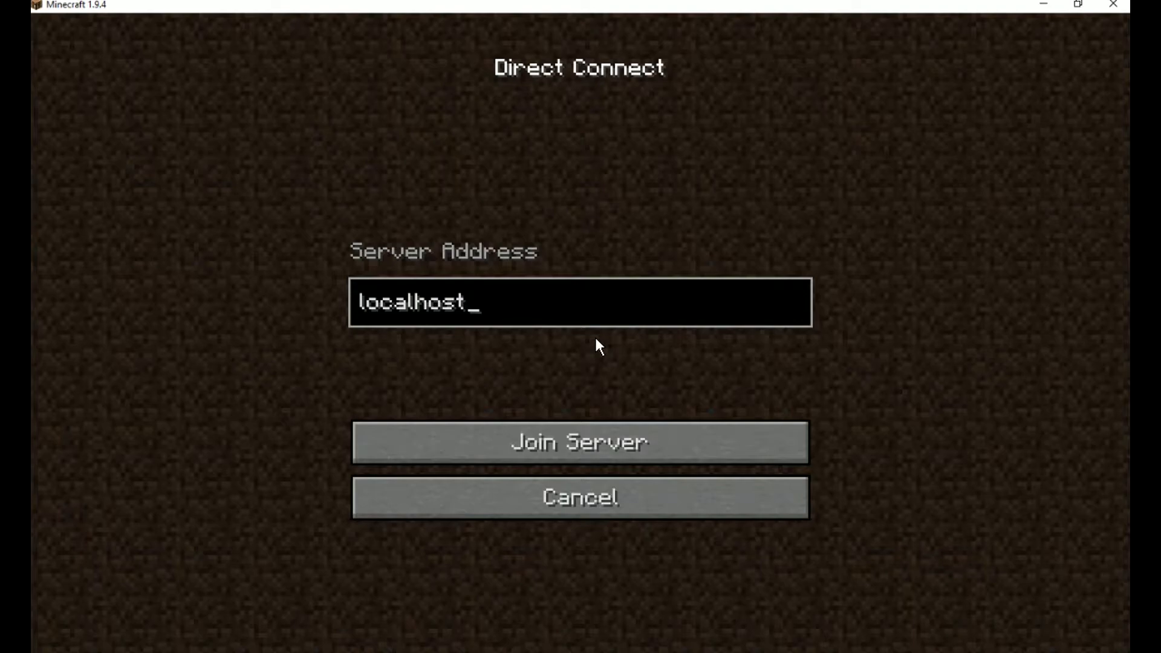
{"action": "type", "text": ":9999"}
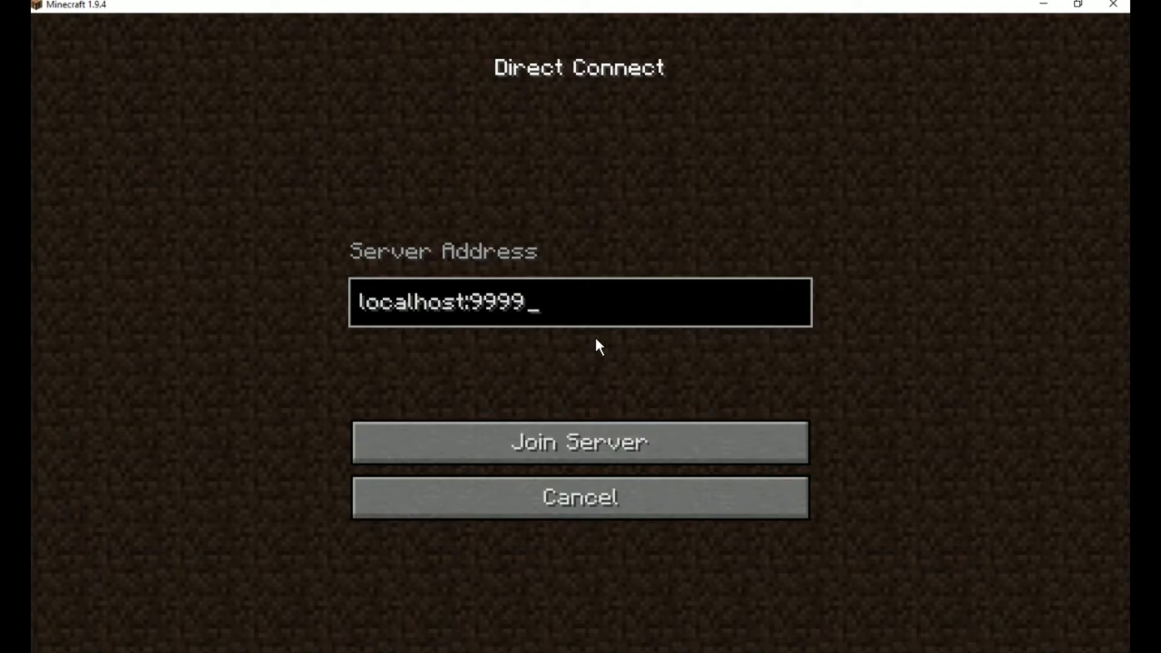
{"action": "left_click", "coordinate": [592, 435]}
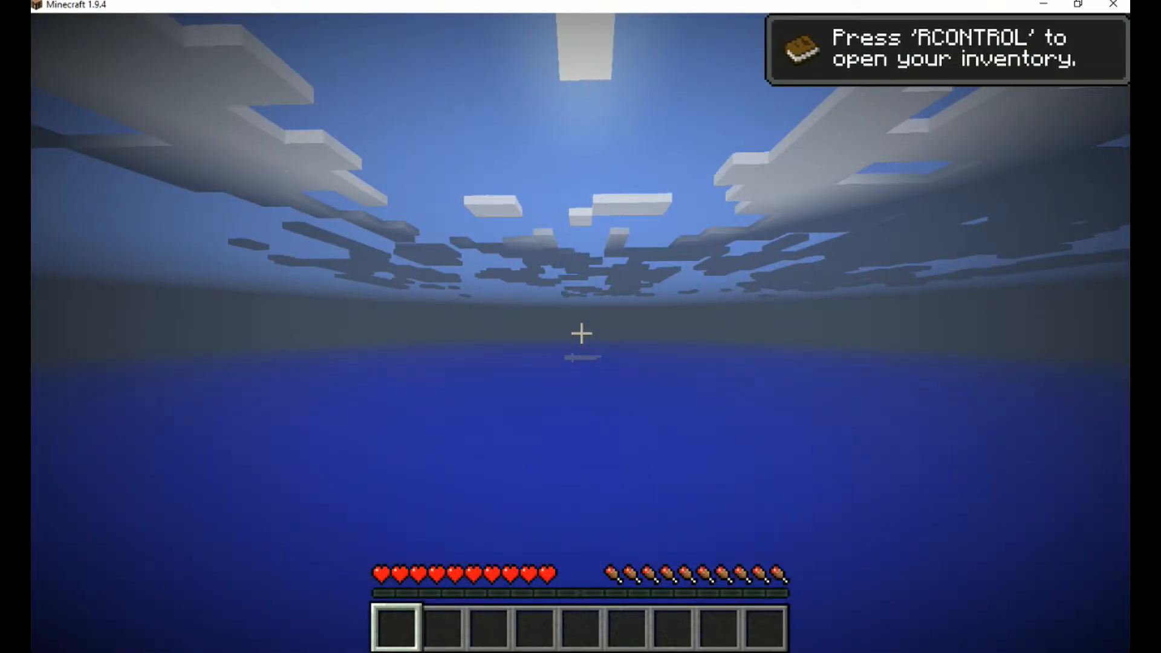
Step: Check the player's connection entries in the Minecraft server log, then minimise that window and resume the game
{"action": "key", "text": "Control_R"}
{"action": "left_click", "coordinate": [549, 651]}
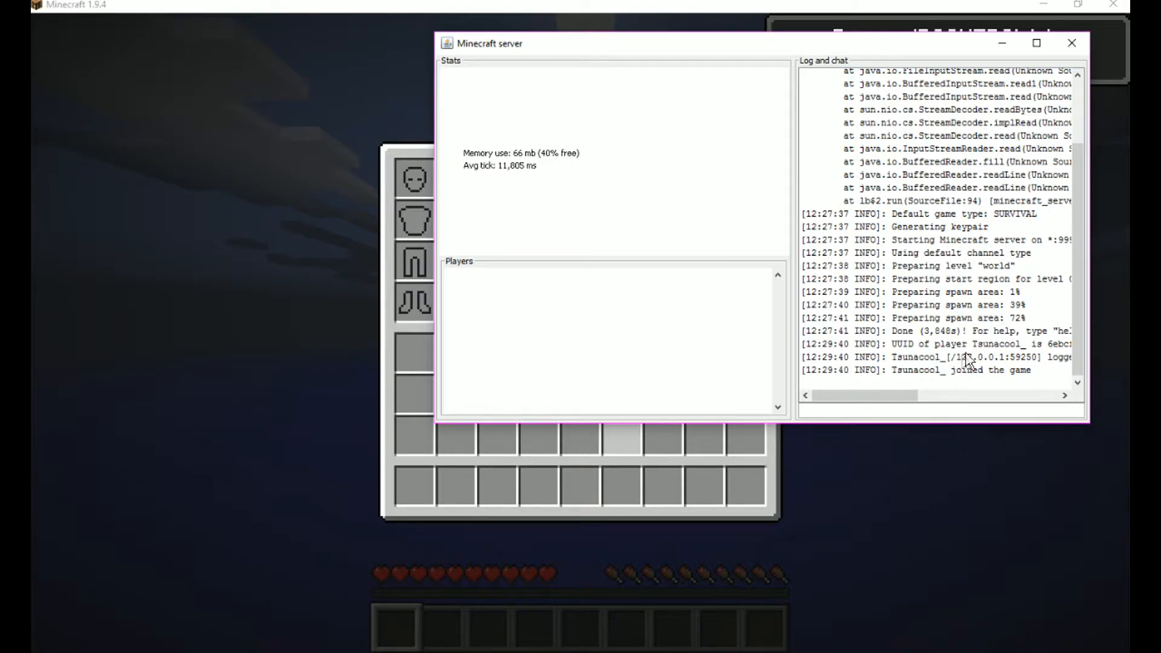
{"action": "left_click_drag", "start_coordinate": [930, 344], "coordinate": [980, 380]}
{"action": "left_click", "coordinate": [988, 360]}
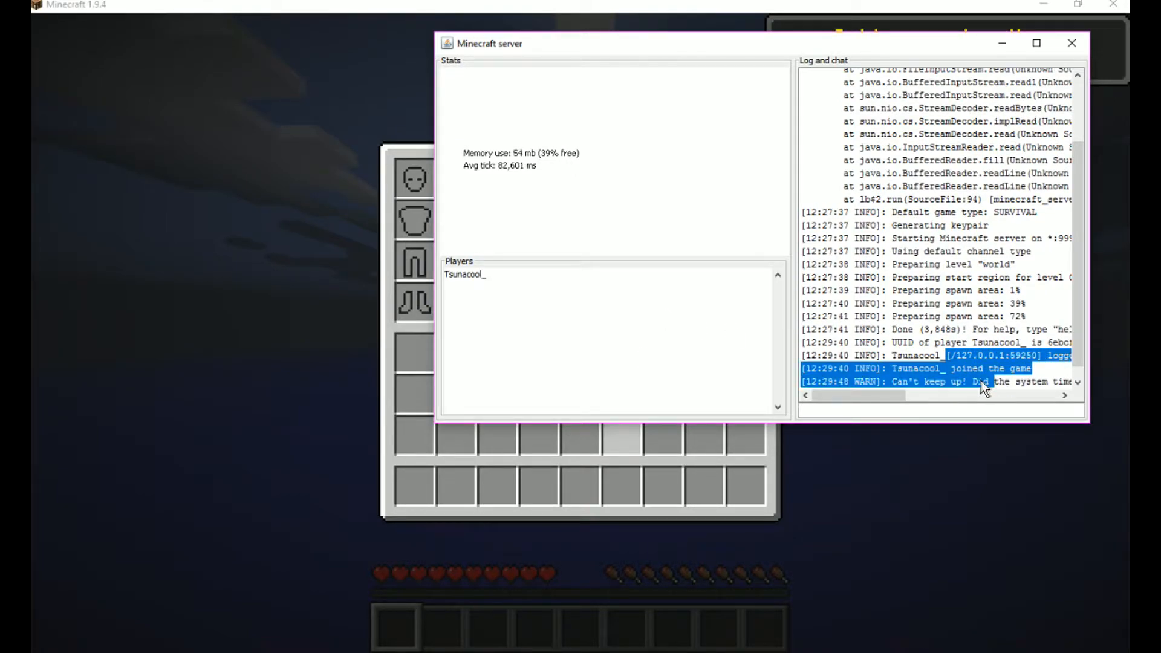
{"action": "left_click", "coordinate": [1002, 43]}
{"action": "key", "text": "e"}
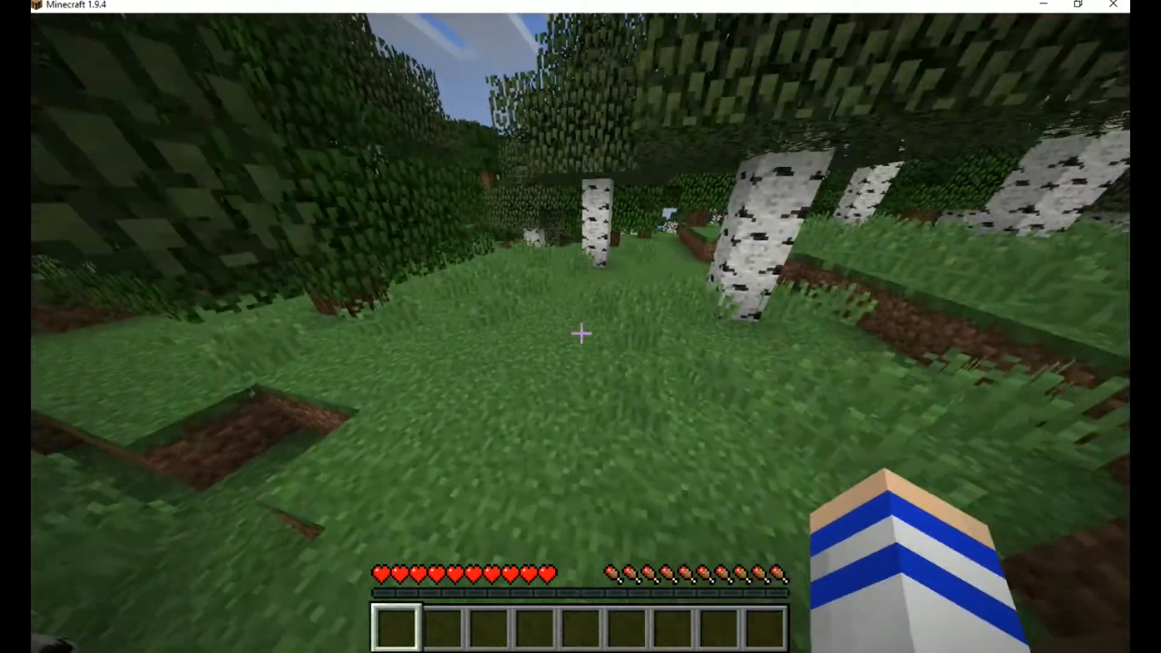
Step: Walk through the birch and oak forest up to the red flower
{"action": "key", "text": "w"}
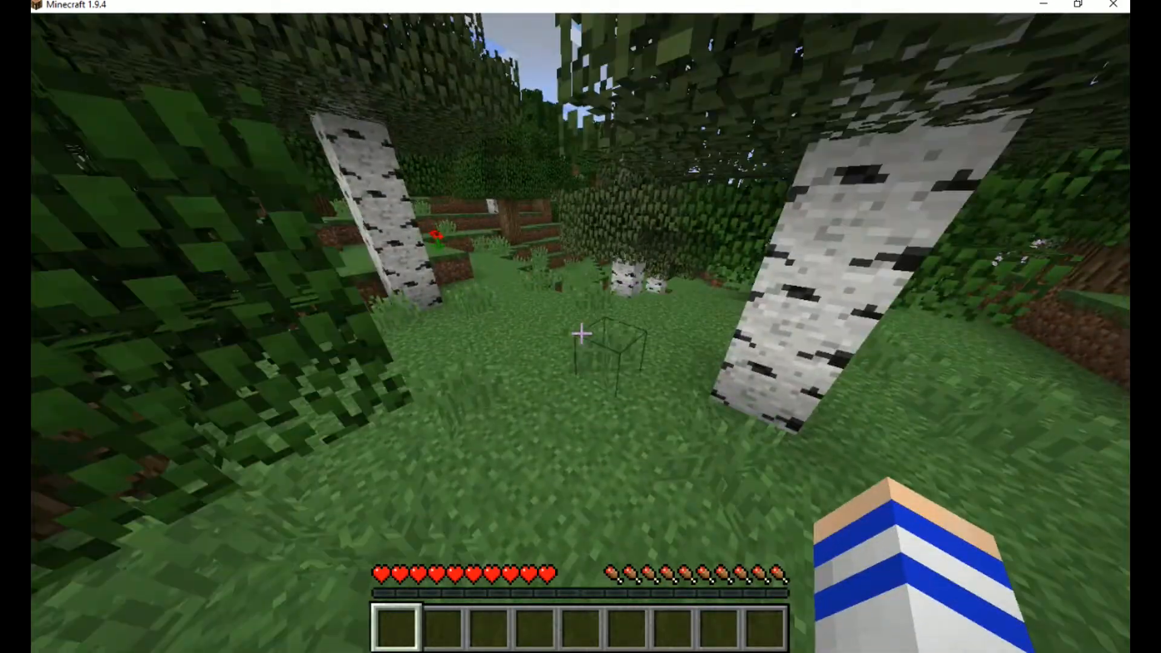
{"action": "key", "text": "w"}
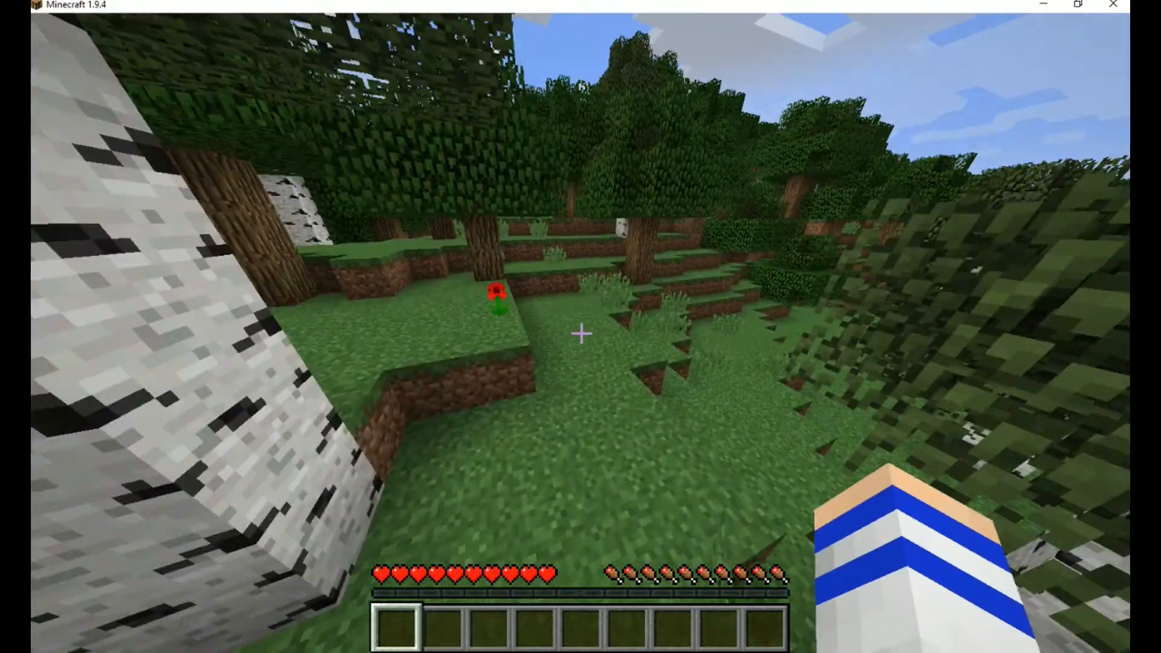
{"action": "key", "text": "w"}
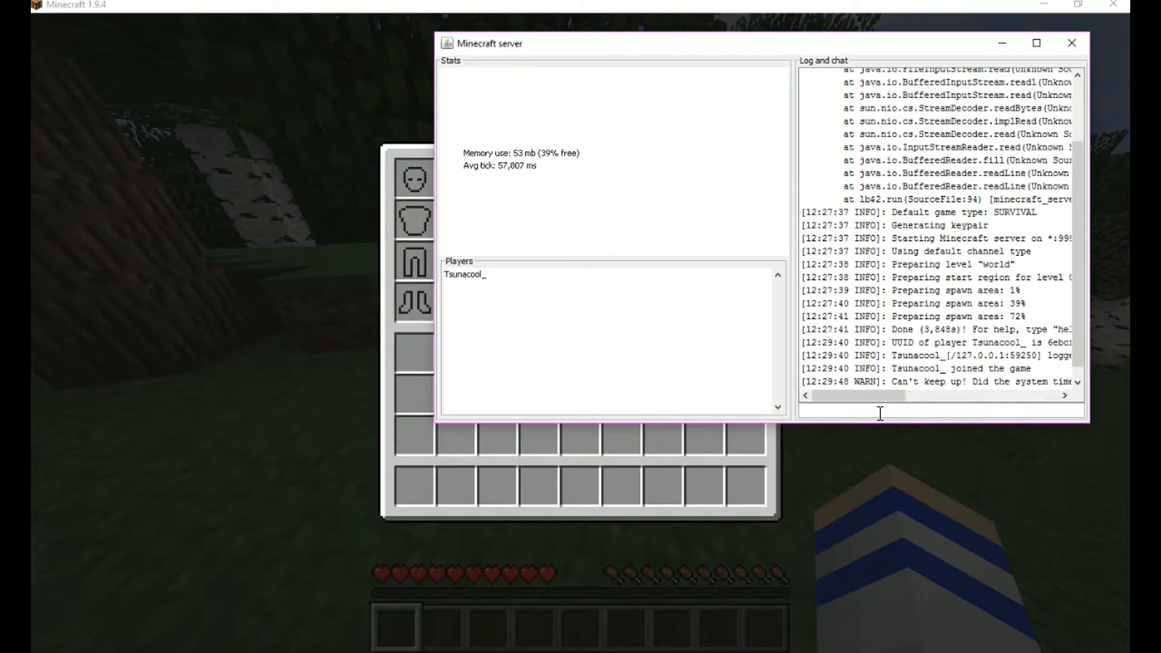
Step: In the Minecraft server console, grant the connected player operator rights with the op command
{"action": "type", "text": "op Tsunacool_"}
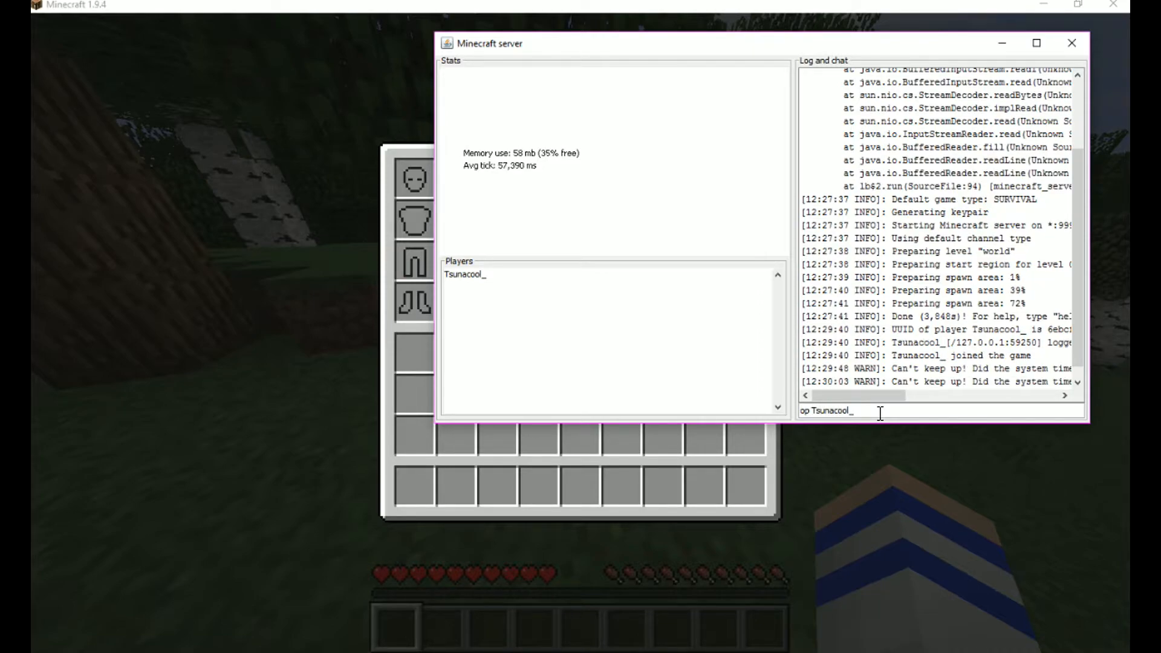
{"action": "key", "text": "Return"}
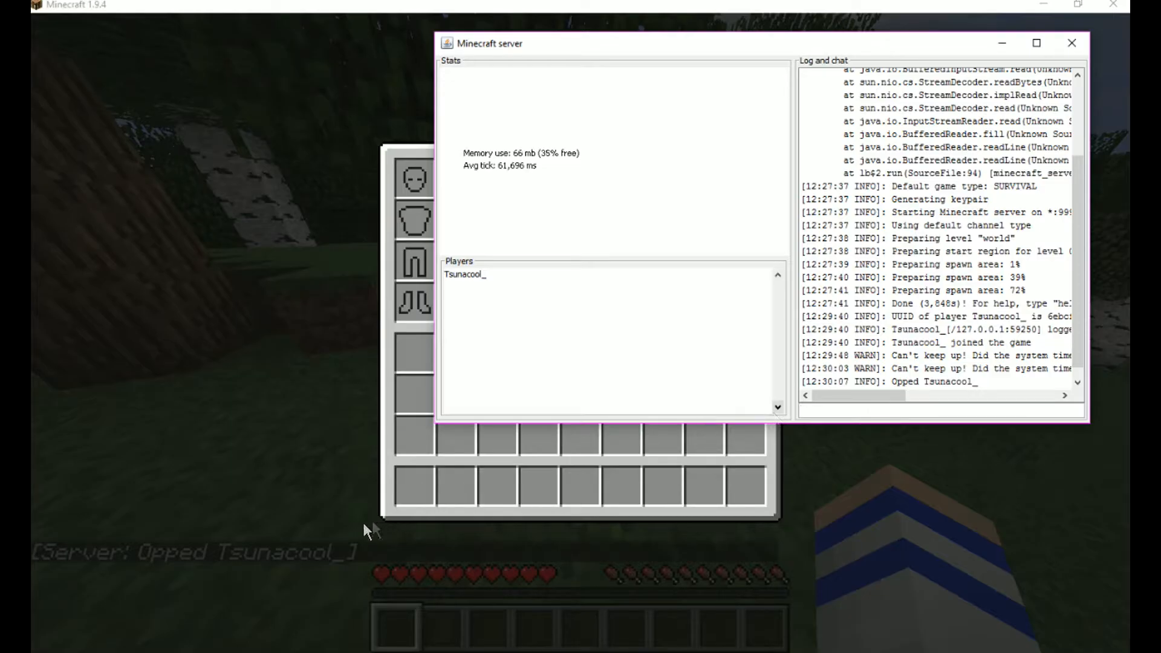
Step: Back in the game, list all available slash commands in the chat and close it without running one
{"action": "left_click", "coordinate": [365, 532]}
{"action": "key", "text": "Escape"}
{"action": "type", "text": "/"}
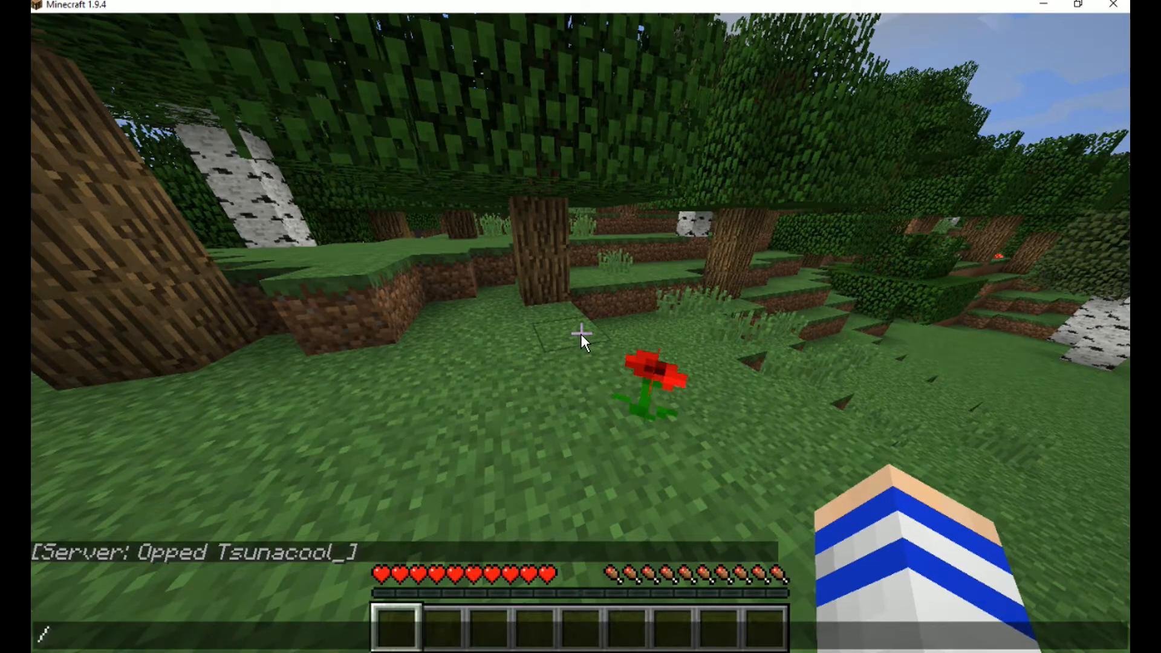
{"action": "key", "text": "Tab"}
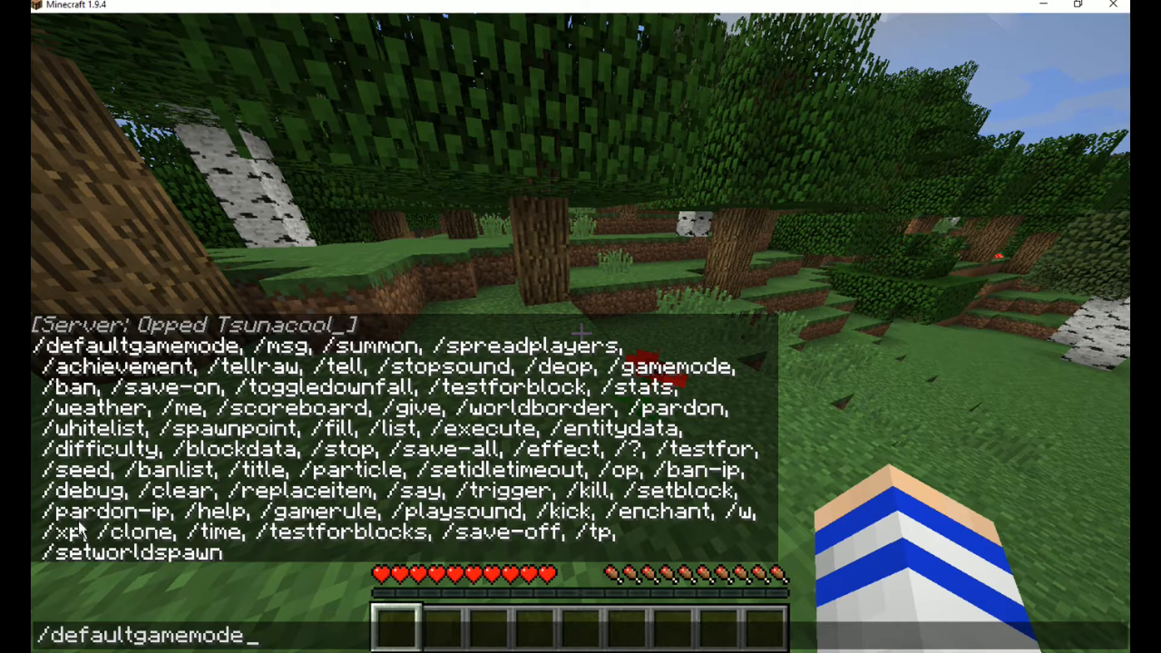
{"action": "key", "text": "Escape"}
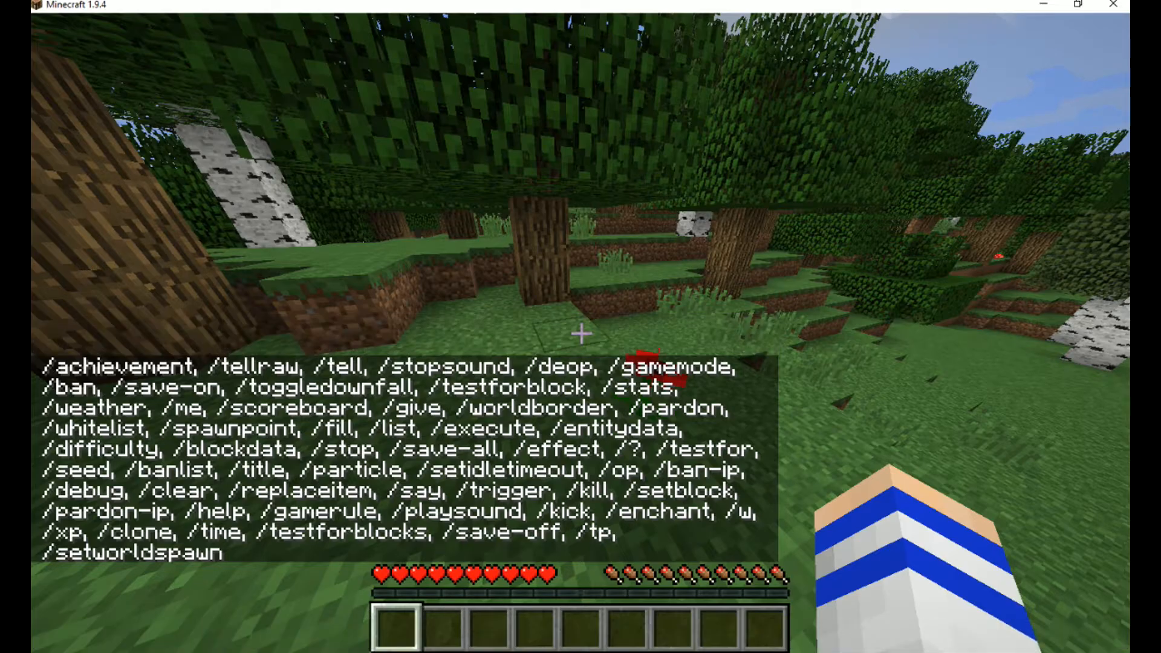
Step: Explore the server's world by moving across the forest and its treetops towards the terraced hillside
{"action": "key", "text": "w"}
{"action": "key", "text": "w"}
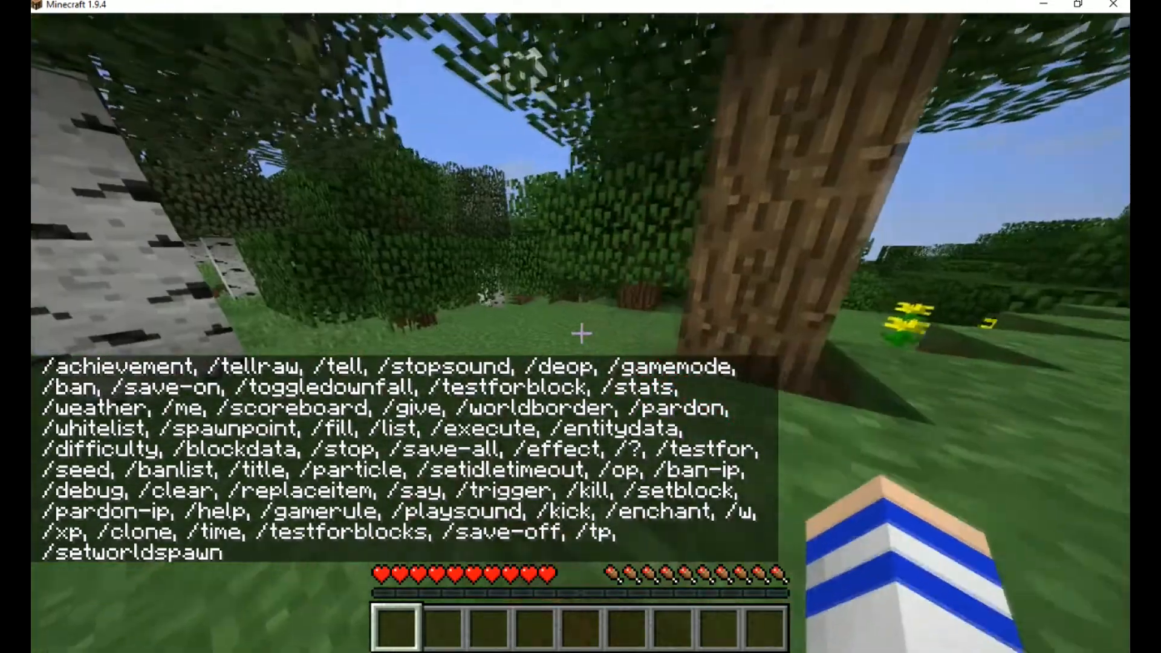
{"action": "key", "text": "w"}
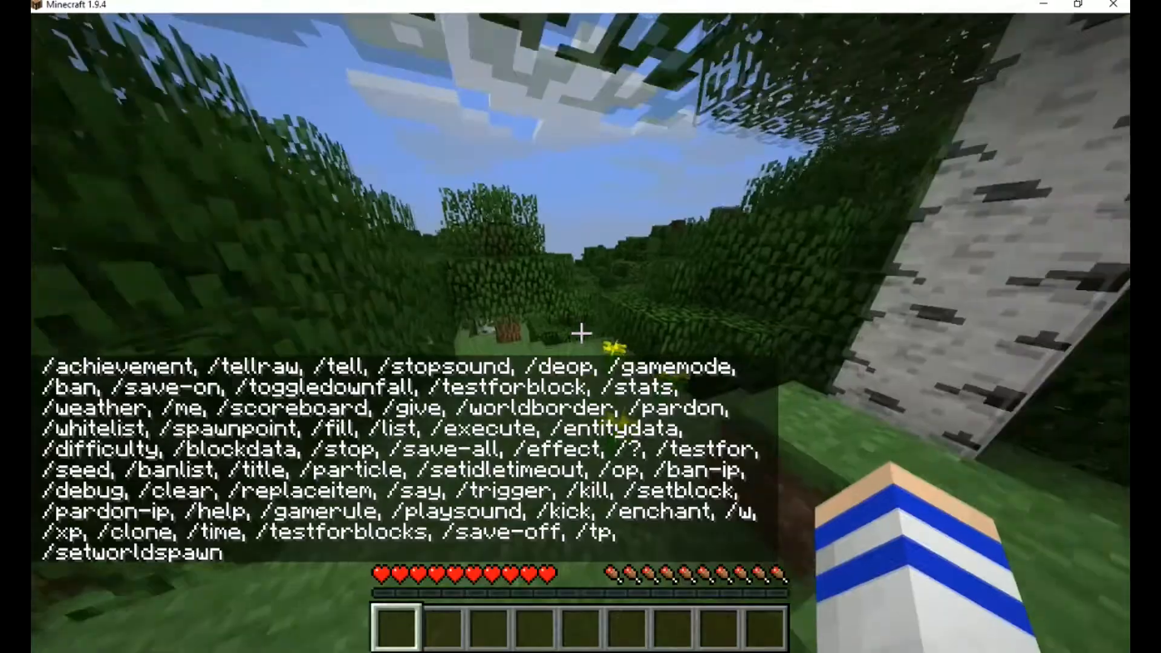
{"action": "key", "text": "w"}
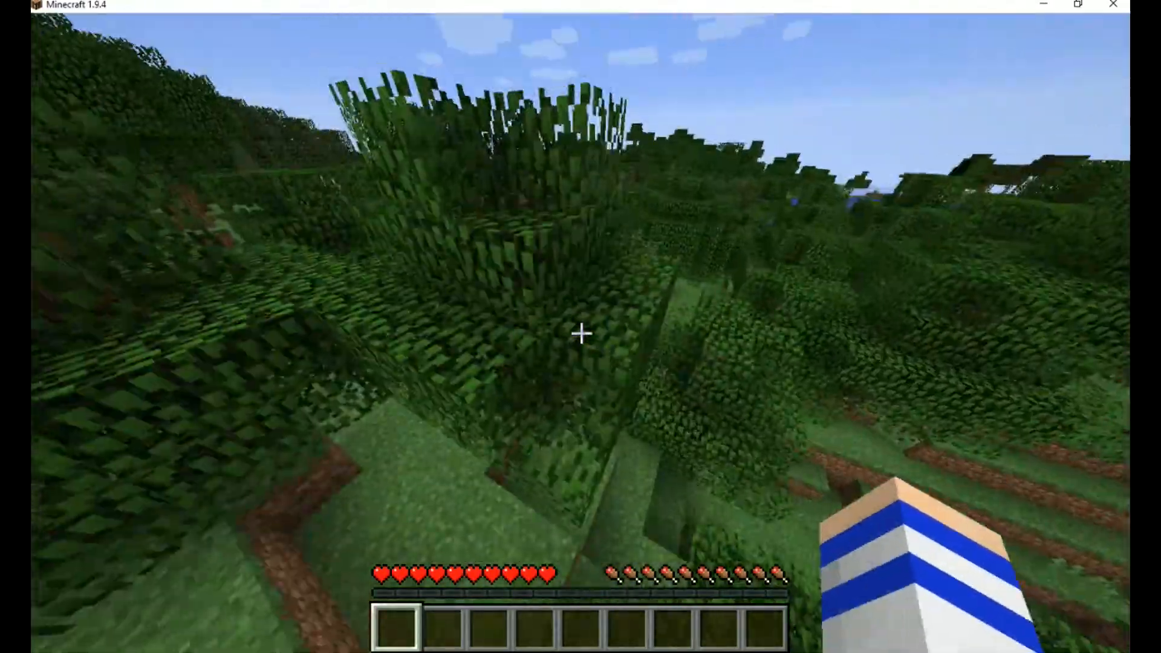
{"action": "key", "text": "w"}
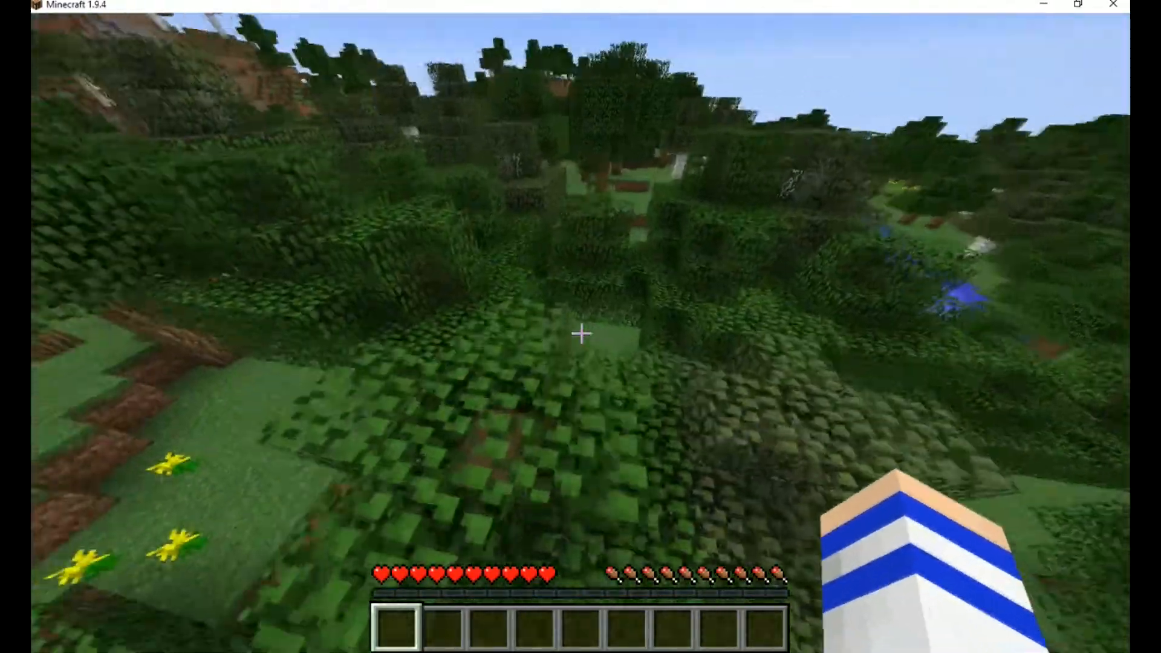
{"action": "key", "text": "w"}
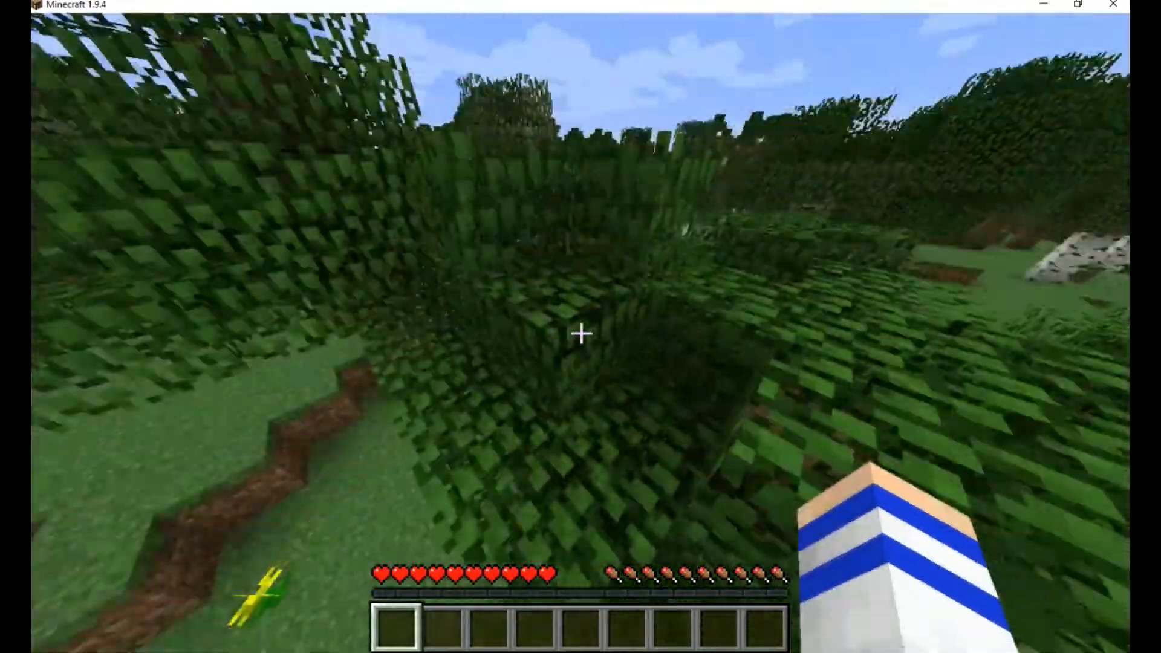
{"action": "key", "text": "w"}
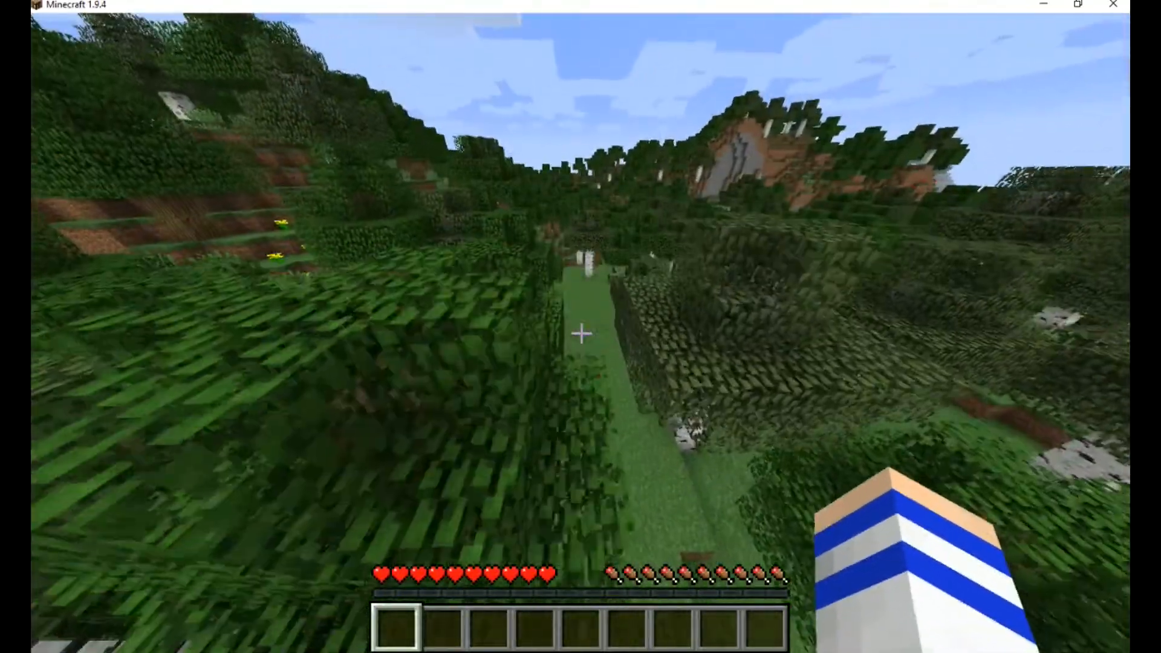
{"action": "key", "text": "w"}
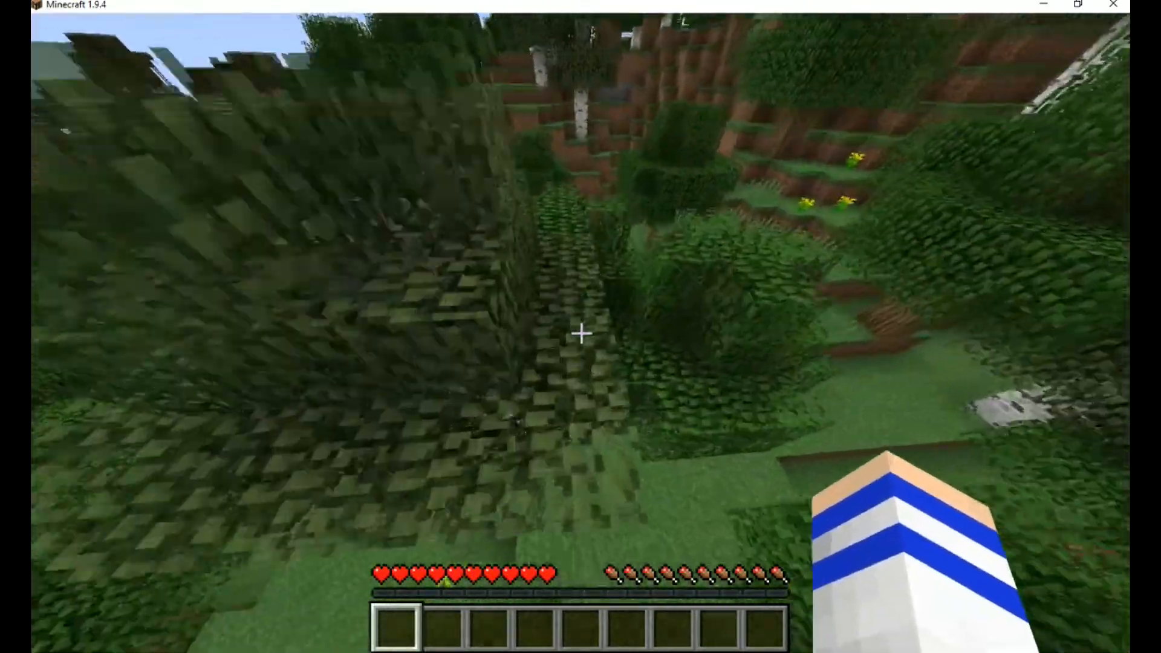
{"action": "key", "text": "w"}
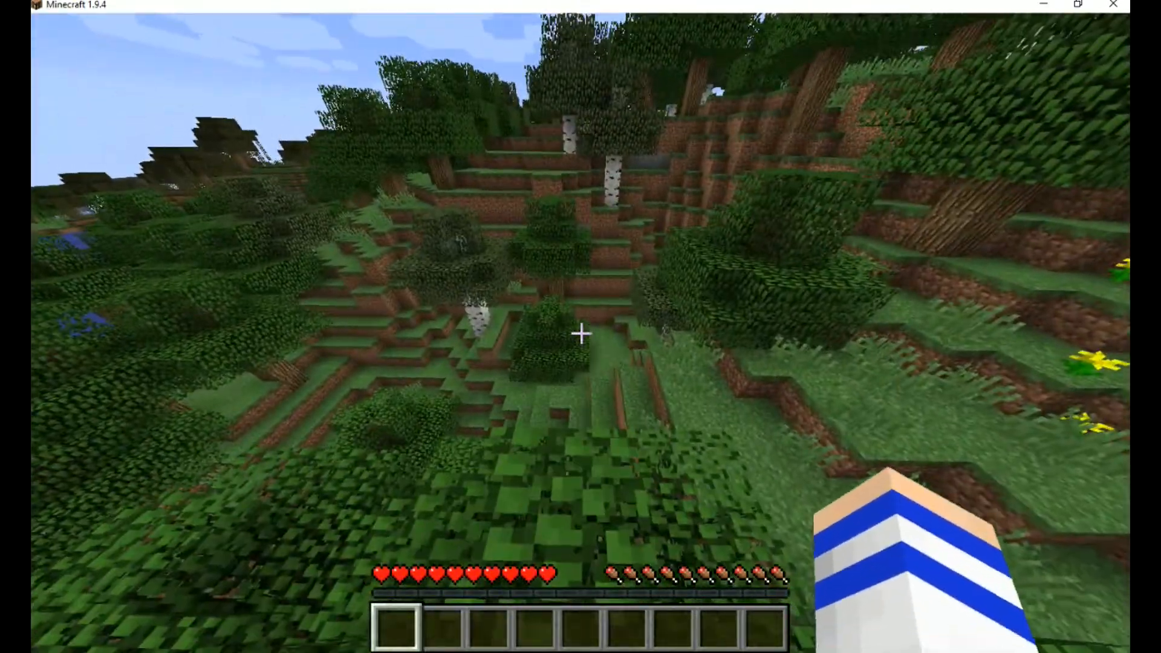